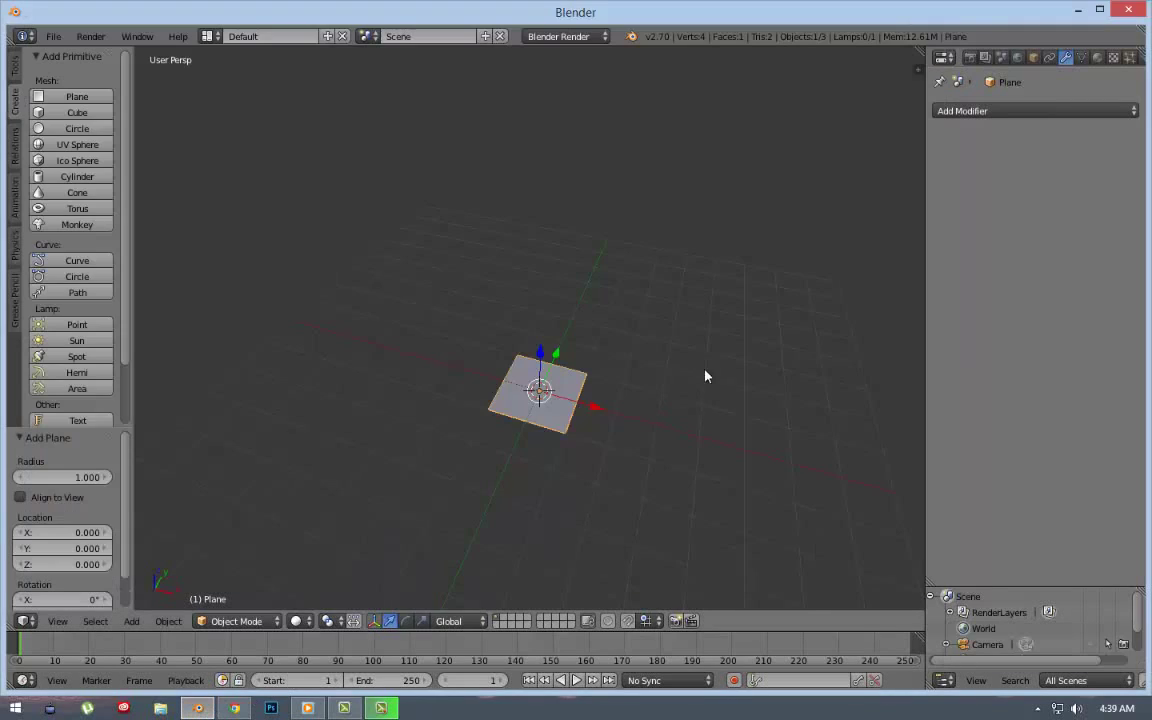
Scale the plane up to about six times its size in top view.
mouse_move(704, 375)
middle_down()
mouse_move(362, 432)
mouse_move(414, 362)
mouse_move(461, 387)
middle_up()
key(KP_7)
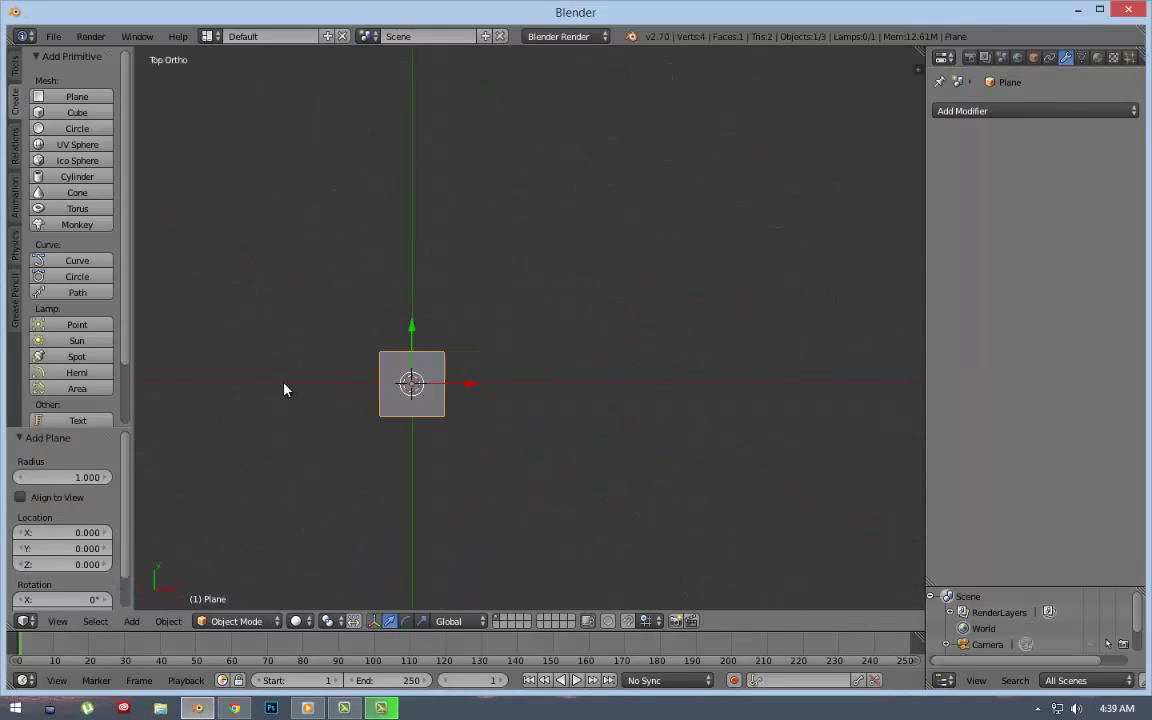
key(s)
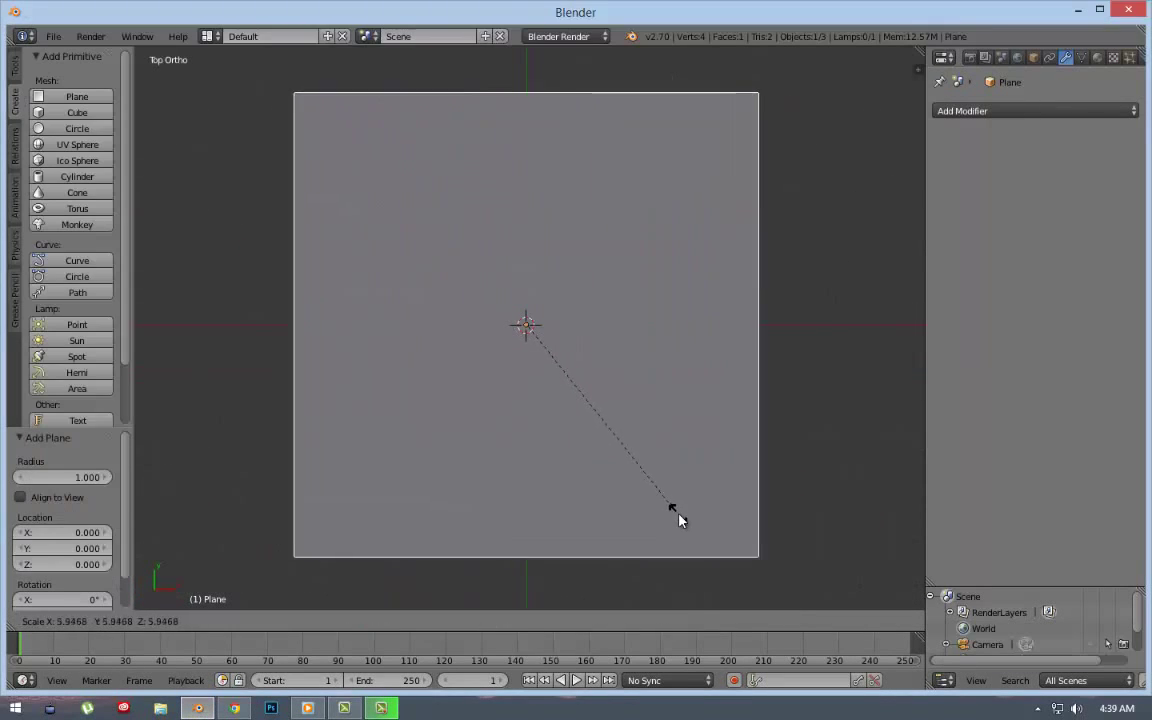
click(676, 509)
mouse_move(676, 509)
middle_down()
mouse_move(609, 244)
mouse_move(540, 290)
middle_up()
Subdivide the plane in Edit Mode with 9 cuts.
key(Tab)
key(w)
click(542, 271)
drag(60, 477, 100, 477)
mouse_move(686, 255)
middle_down()
mouse_move(612, 591)
mouse_move(622, 465)
middle_up()
Add edge loops near the grid's bottom and left edges.
key(a)
key(ctrl+r)
click(640, 430)
click(650, 435)
key(ctrl+r)
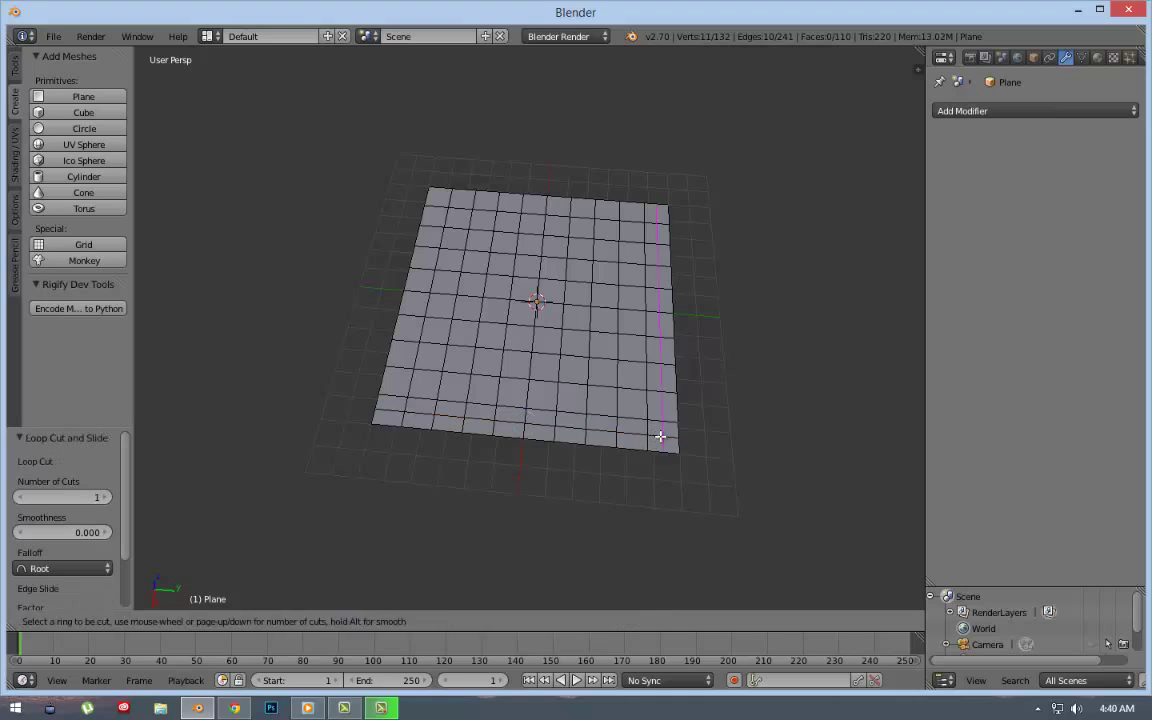
click(437, 200)
click(603, 278)
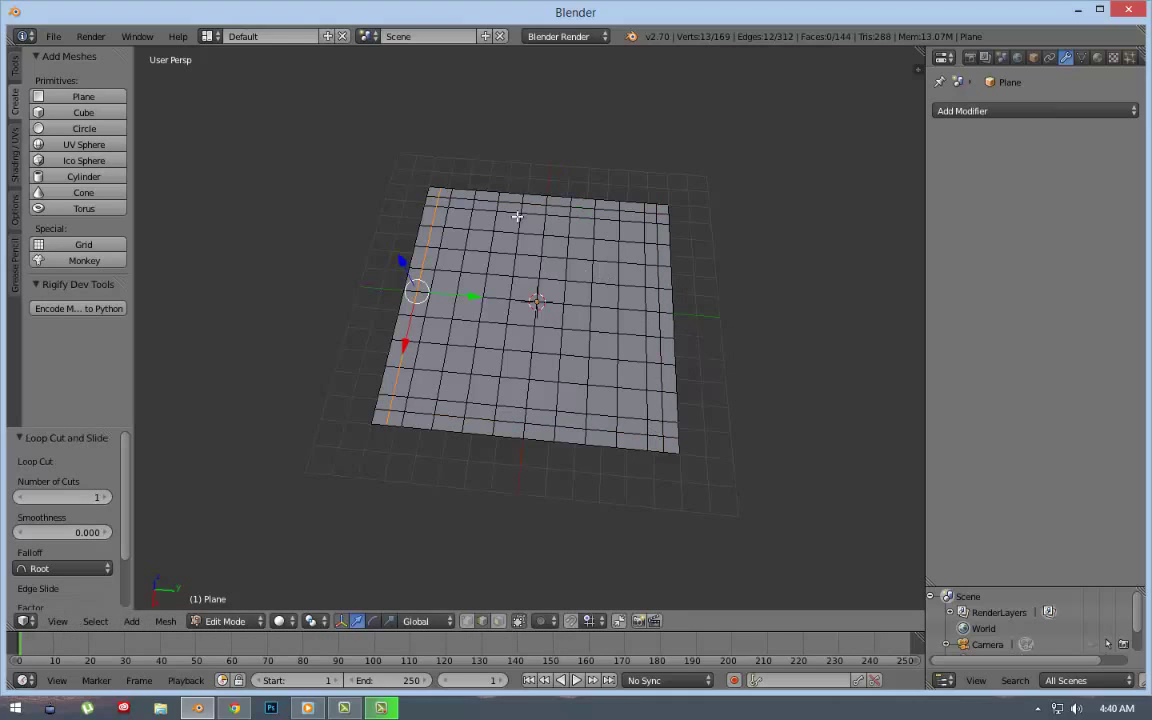
Add two more edge loops, including a horizontal loop across the plane.
key(ctrl+r)
click(488, 198)
click(525, 190)
key(ctrl+r)
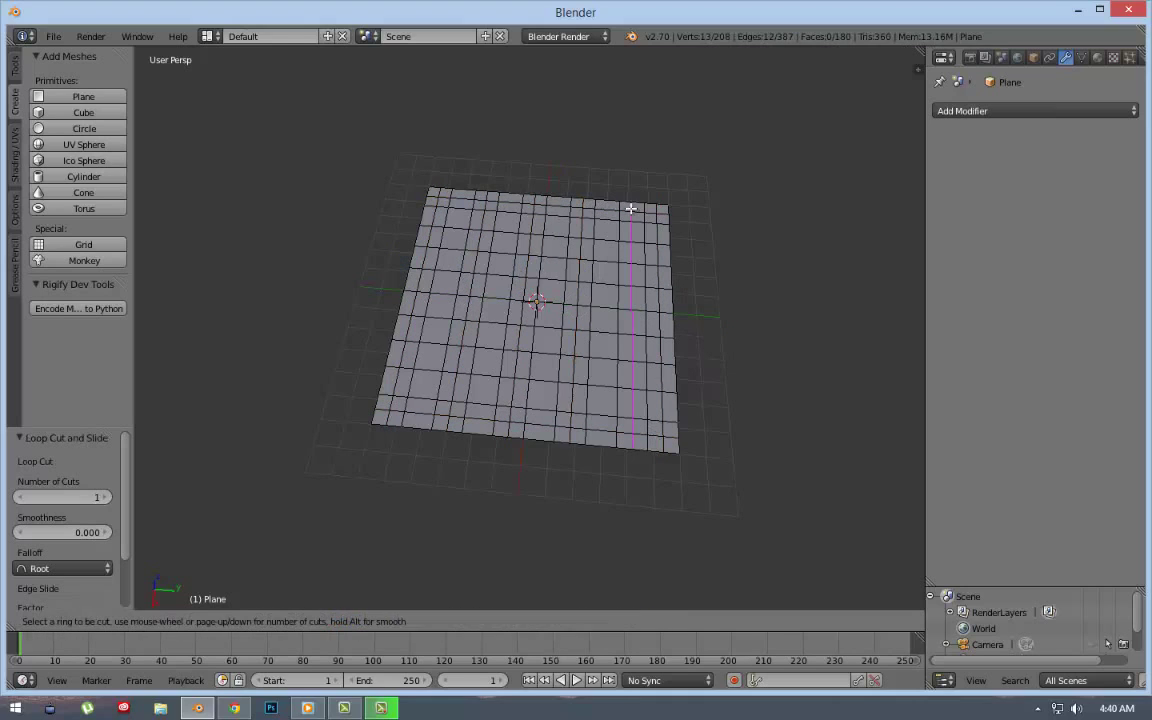
click(655, 383)
click(659, 285)
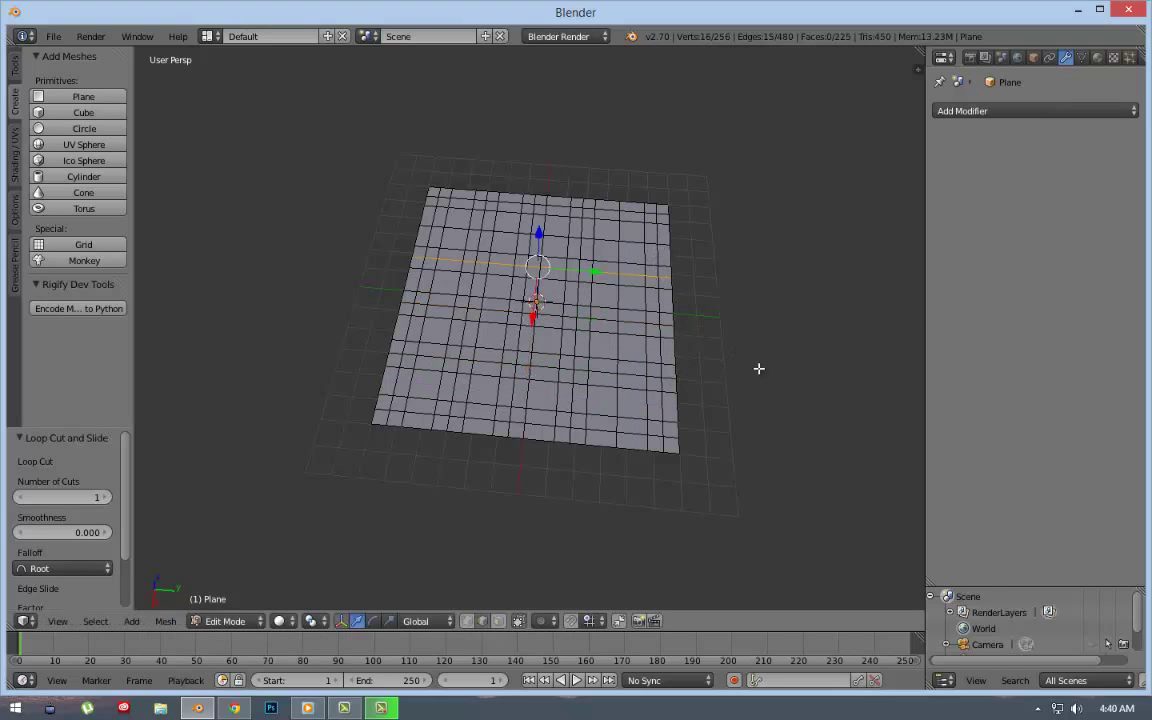
middle_drag(758, 368, 638, 483)
key(a)
middle_drag(548, 507, 440, 458)
In top view, select the outer border faces, leaving a doorway gap.
key(KP_7)
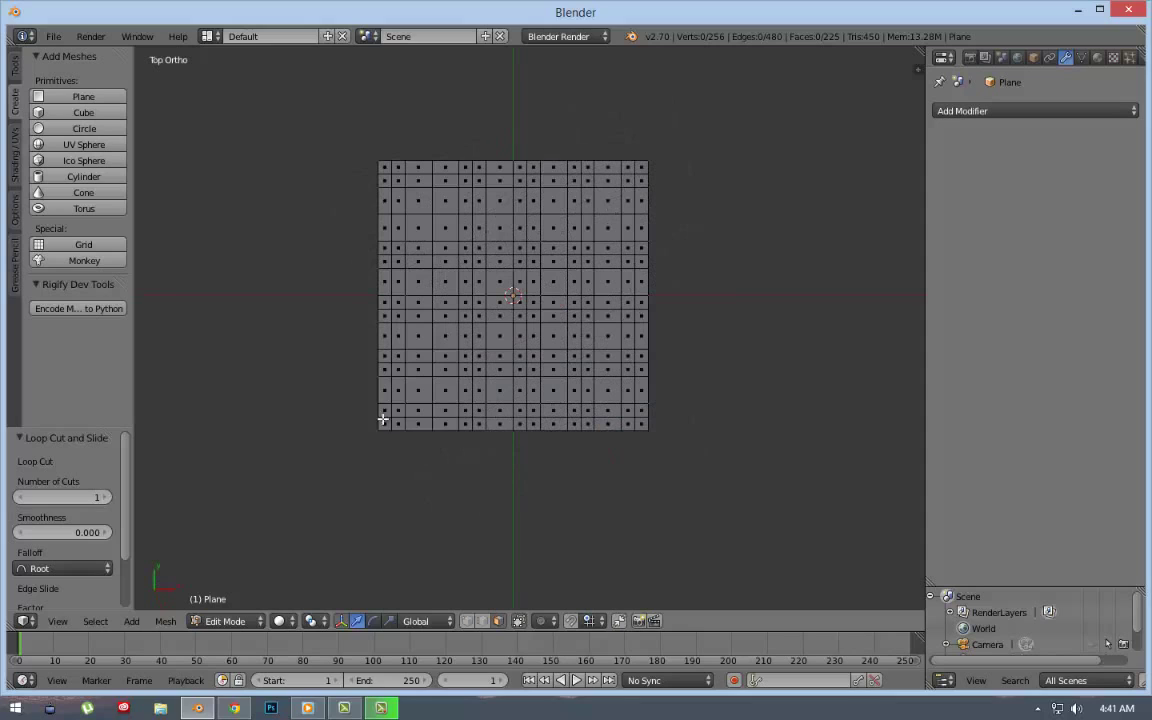
ctrl+click(643, 167)
ctrl+click(643, 423)
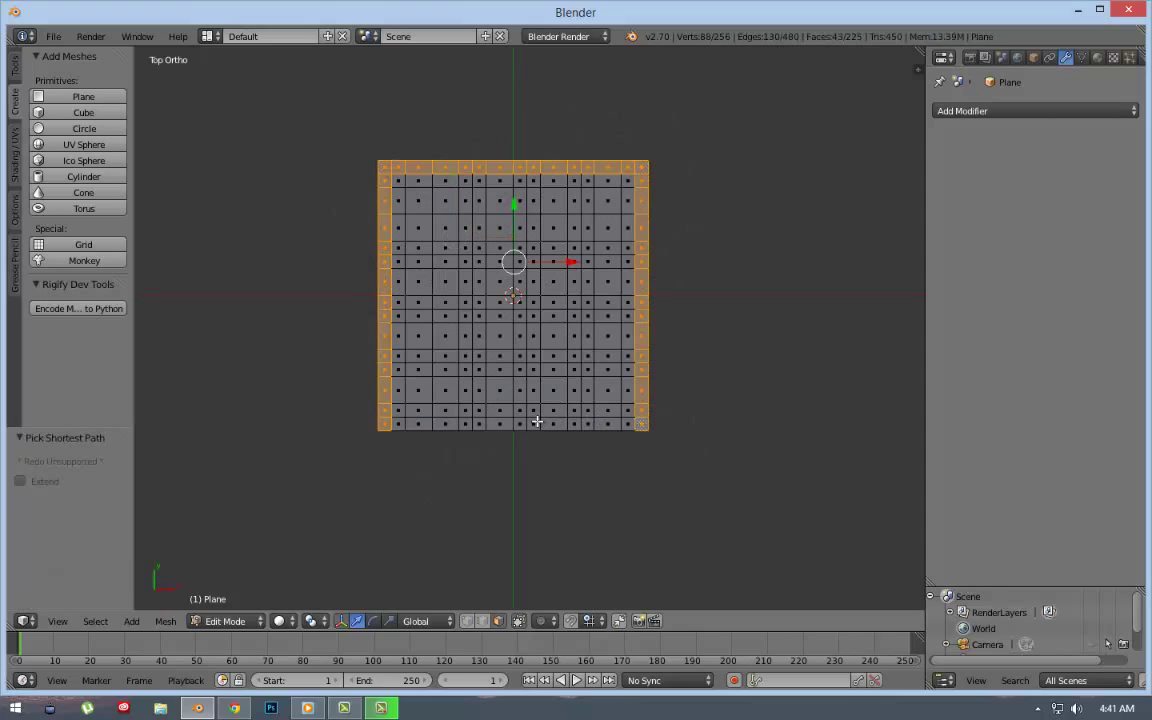
ctrl+click(540, 423)
shift+click(514, 423)
ctrl+click(401, 422)
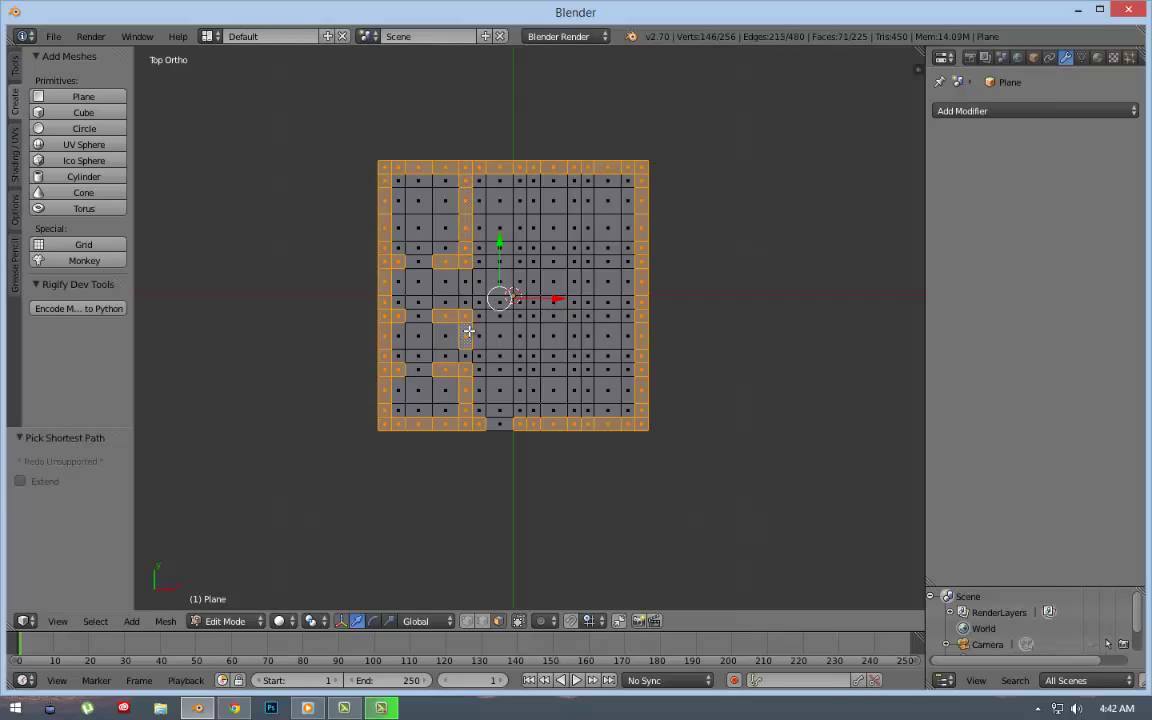
Remove stray interior faces and add the central divider column to the selection.
key(c)
middle_drag(460, 250, 352, 360)
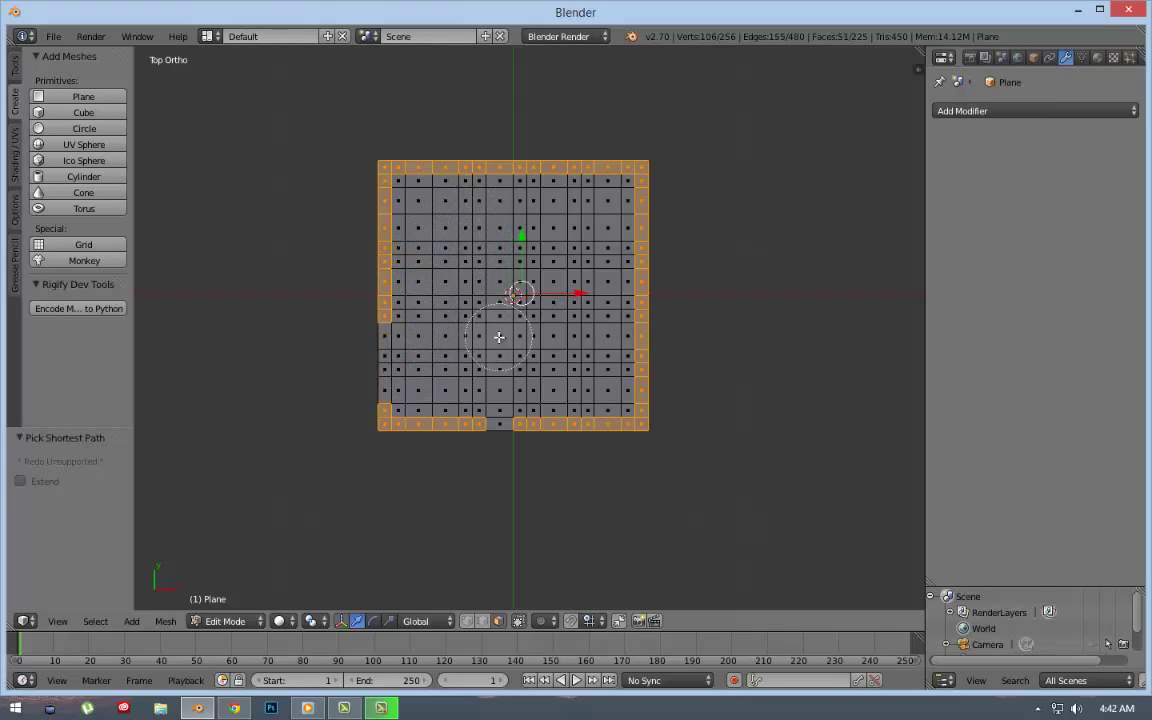
key(Escape)
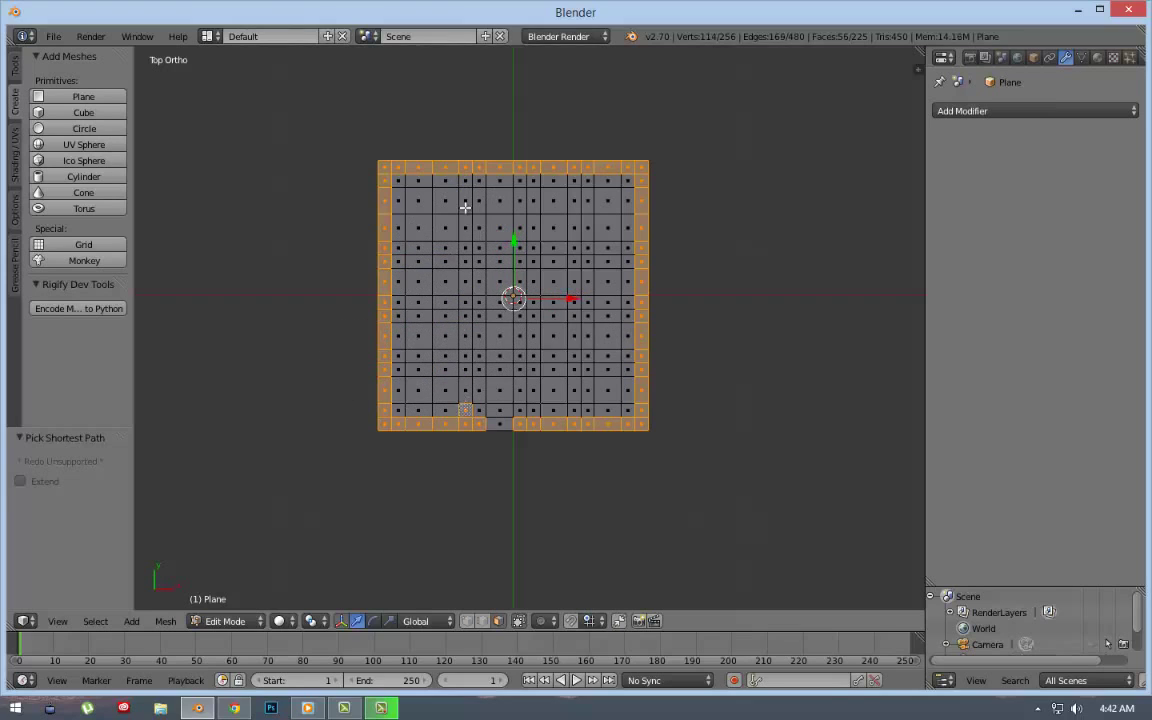
ctrl+right_click(466, 186)
ctrl+right_click(520, 412)
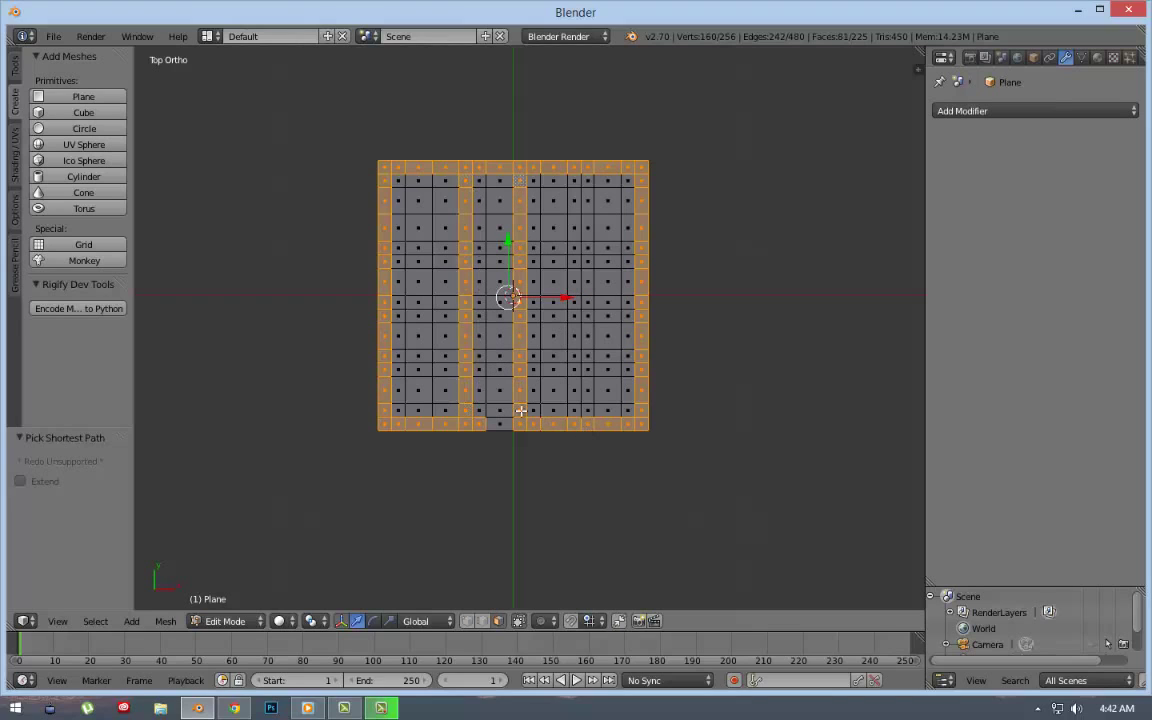
key(ctrl+z)
key(ctrl+shift+z)
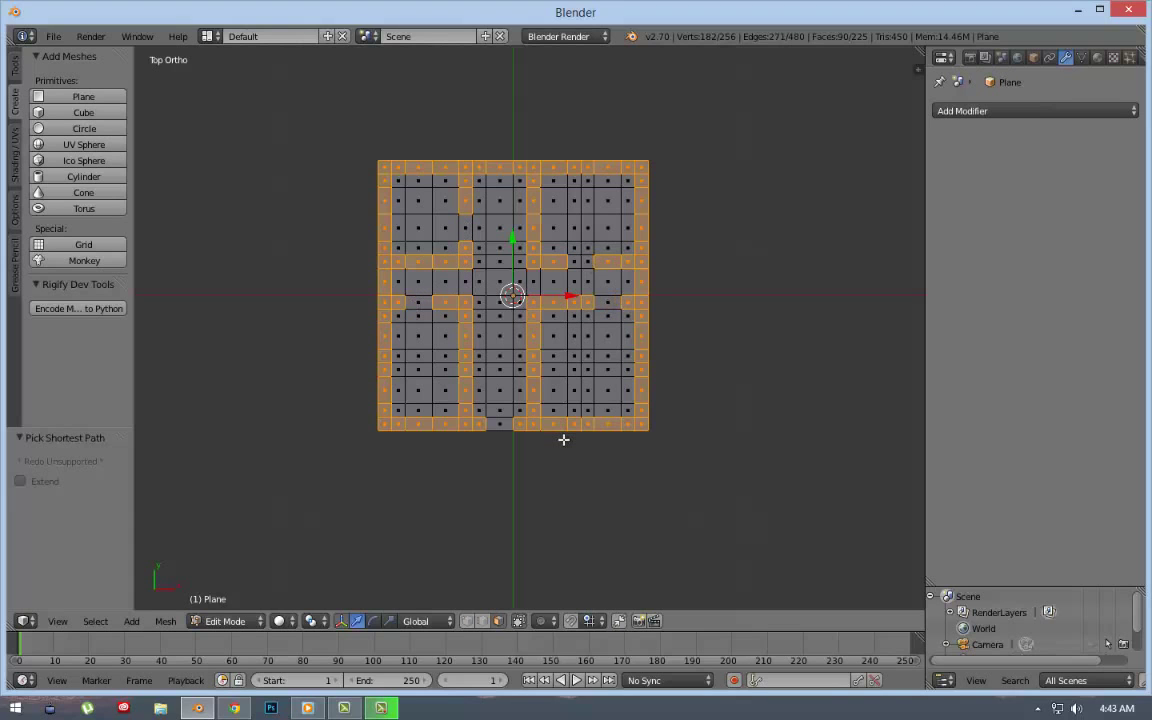
key(KP_1)
Extrude the selected faces 2 units upward into walls.
text(e2)
key(Return)
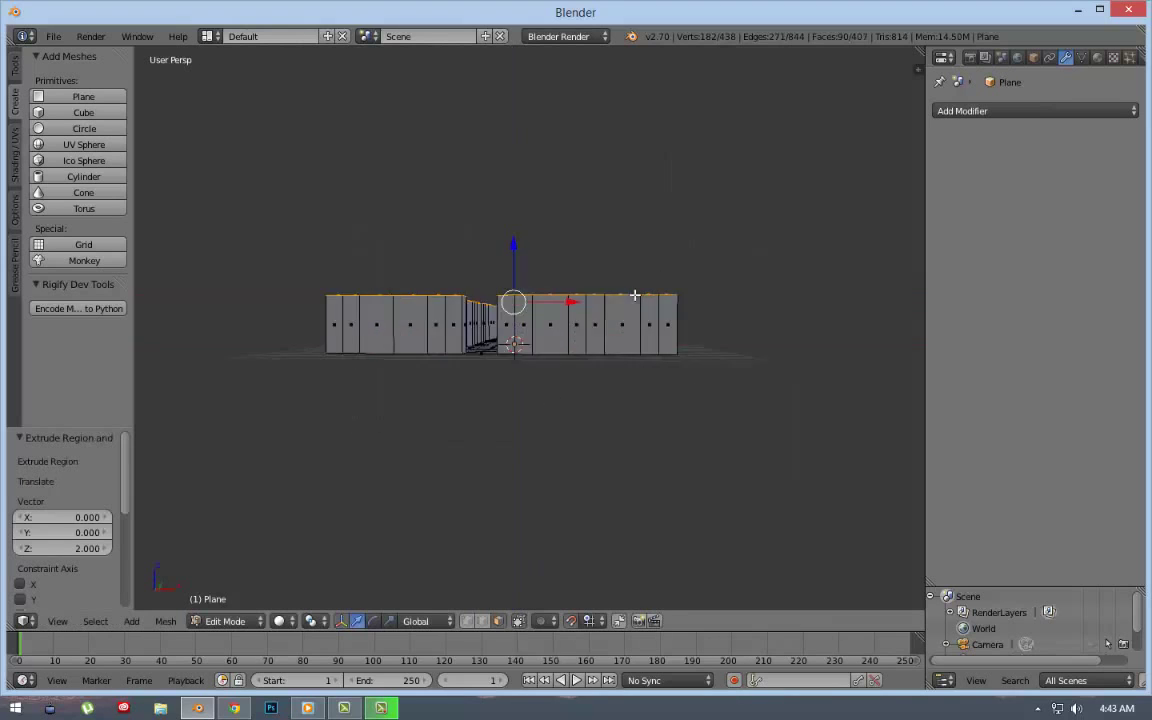
middle_drag(506, 373, 592, 371)
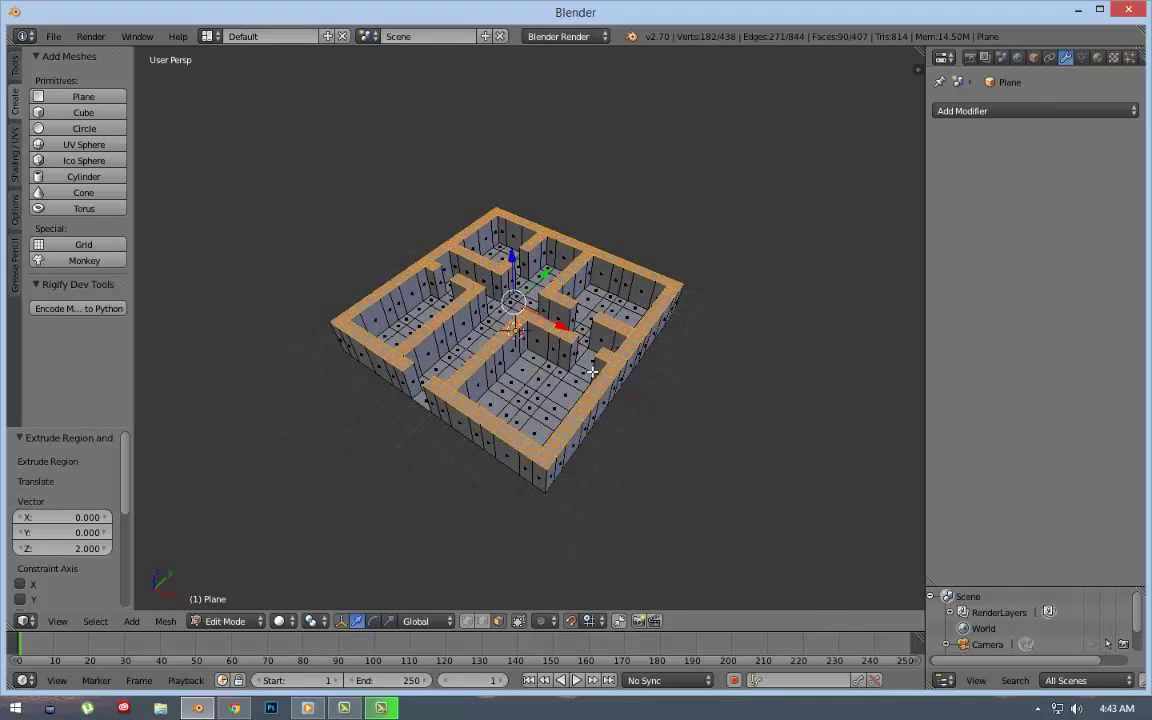
middle_drag(592, 371, 518, 249)
Inspect the new walls from several angles, briefly selecting the corridor floor strip.
right_click(505, 345)
ctrl+right_click(508, 226)
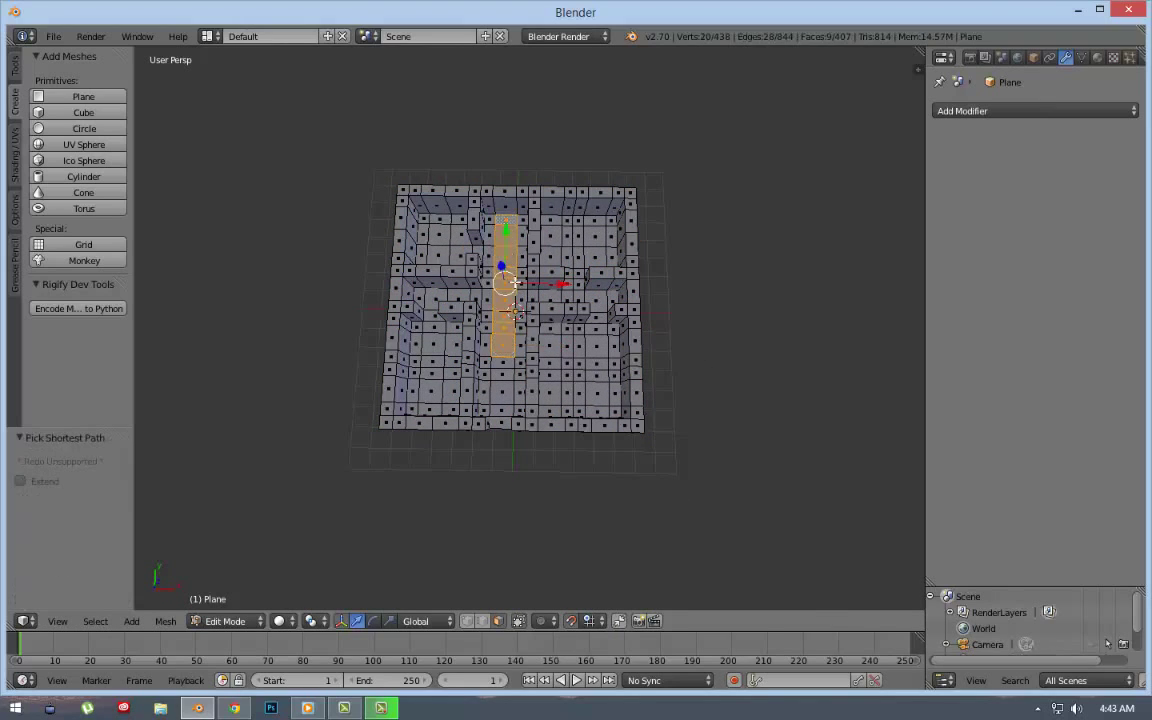
mouse_move(566, 376)
middle_down()
mouse_move(584, 386)
mouse_move(337, 381)
mouse_move(506, 424)
mouse_move(443, 288)
mouse_move(368, 303)
mouse_move(368, 203)
mouse_move(531, 203)
mouse_move(668, 302)
middle_up()
key(a)
scroll(443, 288, up, 4)
scroll(531, 203, down, 4)
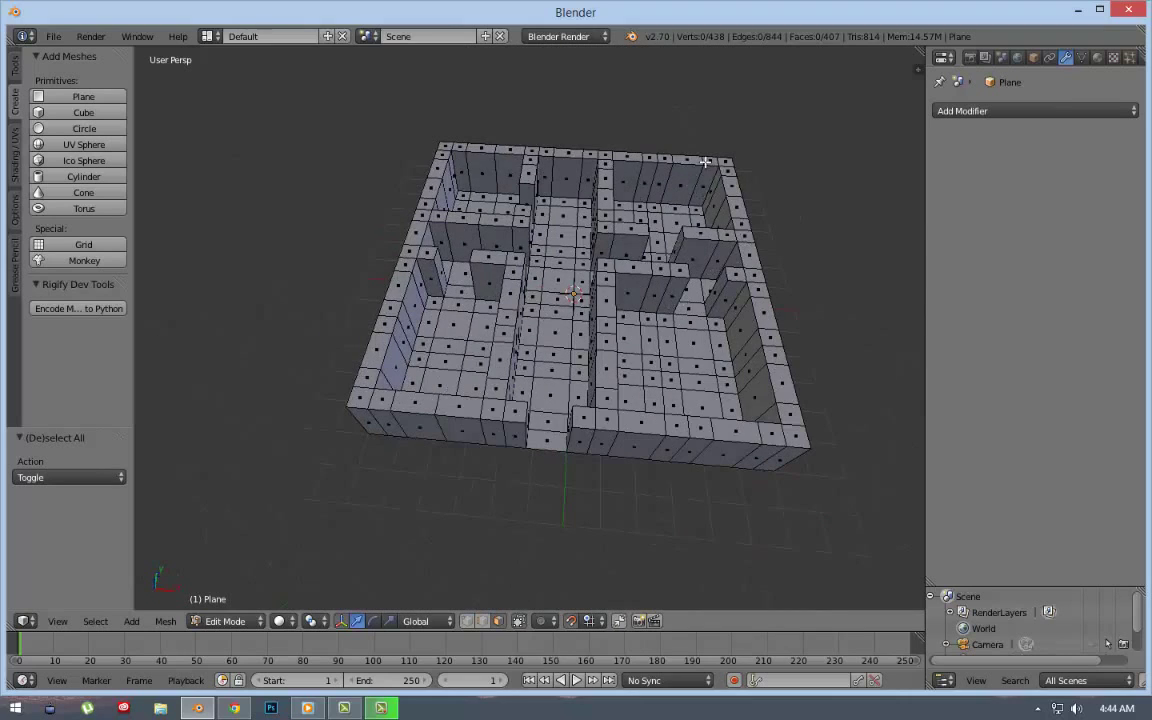
middle_drag(705, 159, 610, 175)
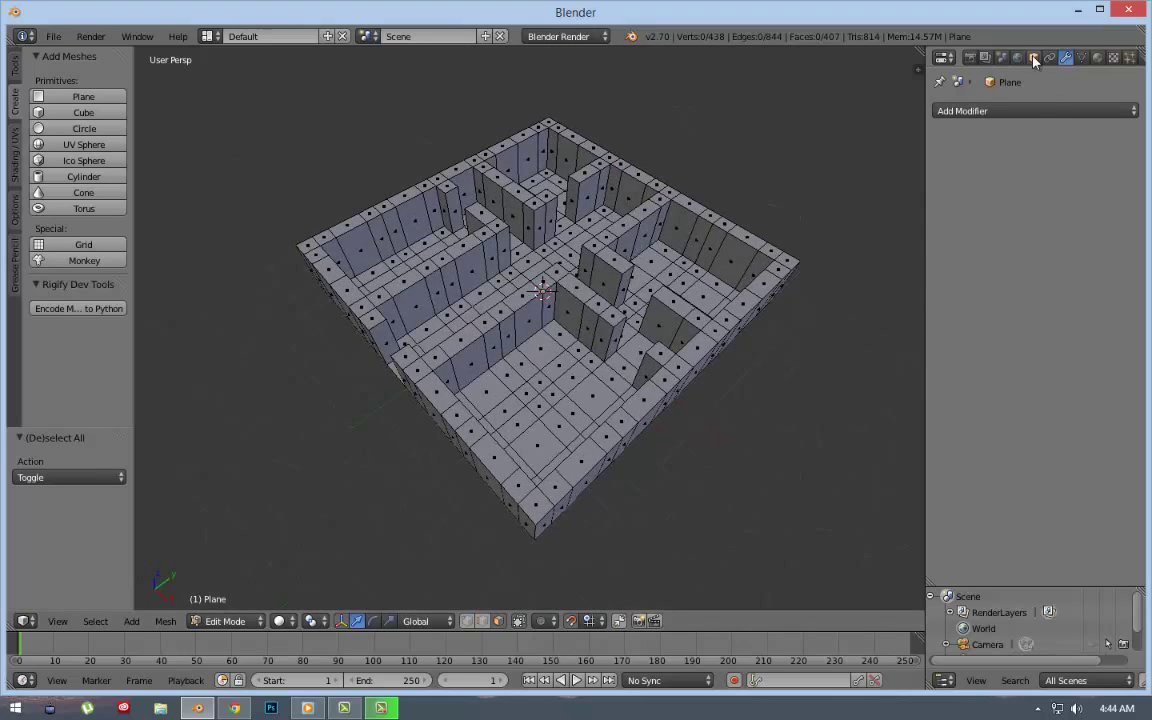
drag(1052, 587, 1042, 437)
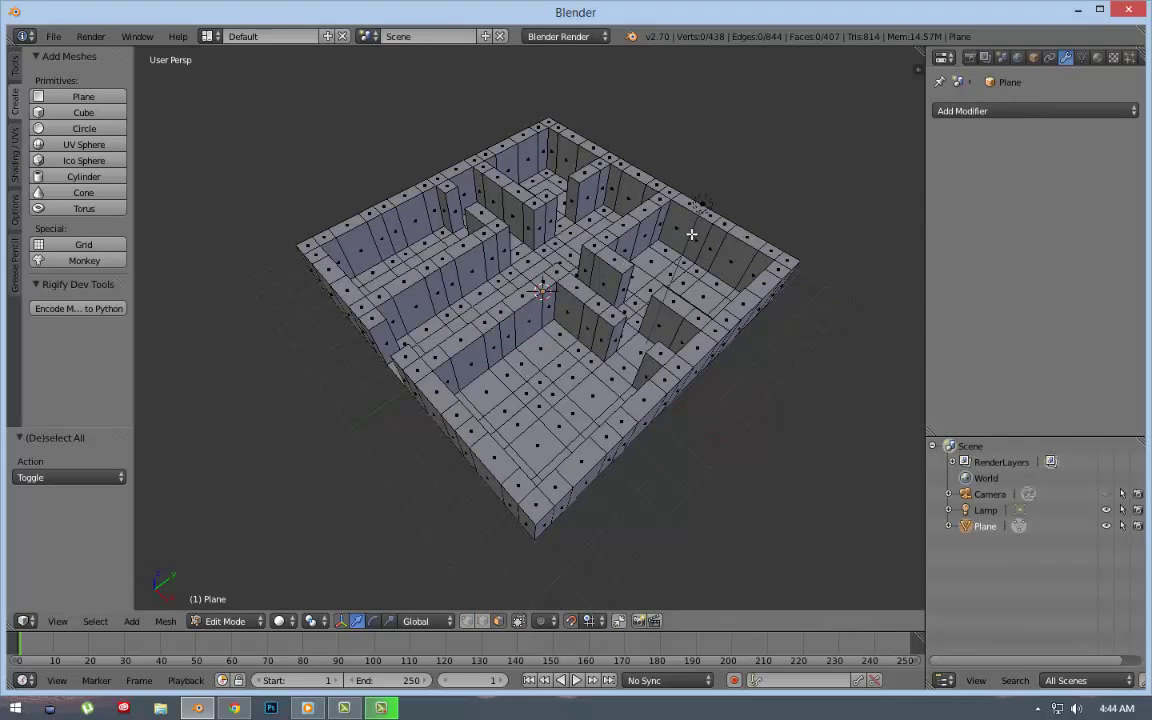
key(KP_7)
key(KP_1)
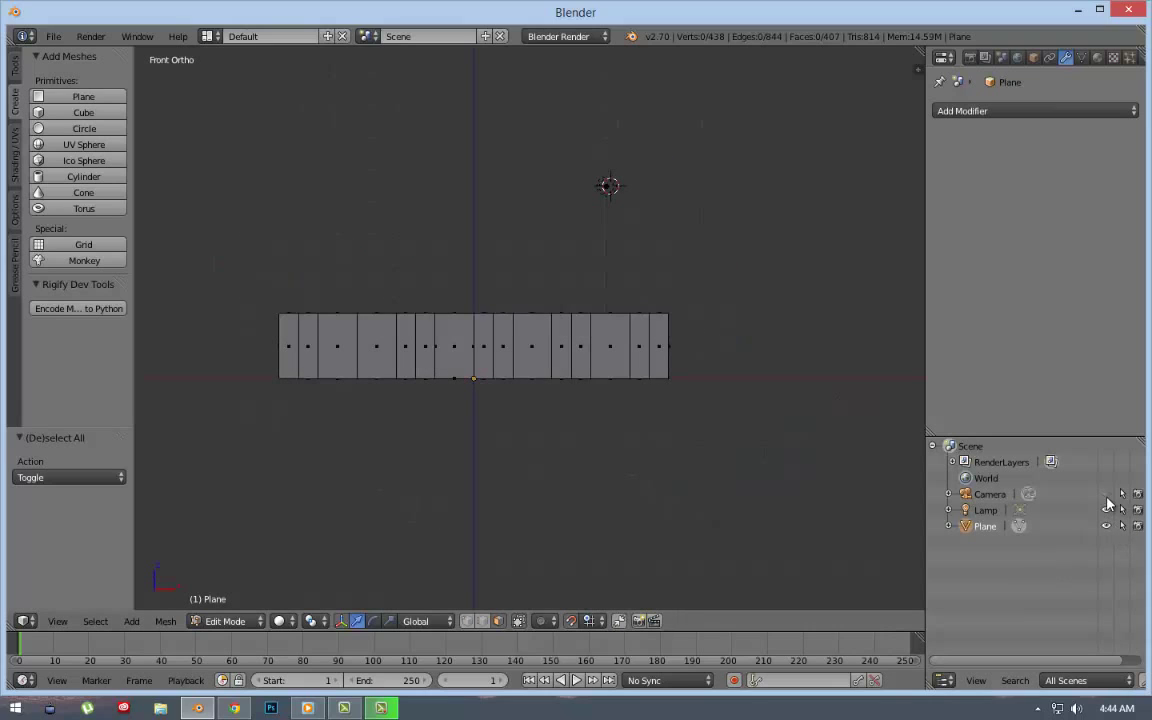
In Object Mode, raise the lamp 4 units along Z.
key(Tab)
right_click(609, 184)
key(g)
key(z)
click(614, 250)
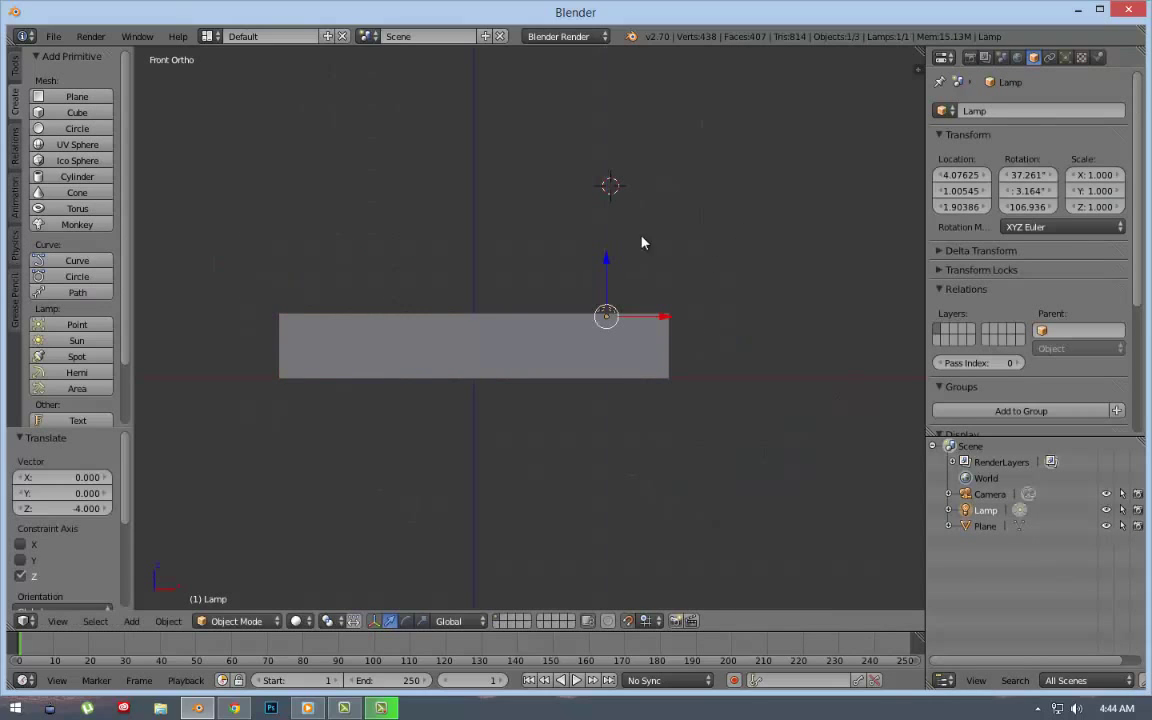
key(shift+s)
click(738, 229)
Move the lamp along Y to 0.480.
key(KP_7)
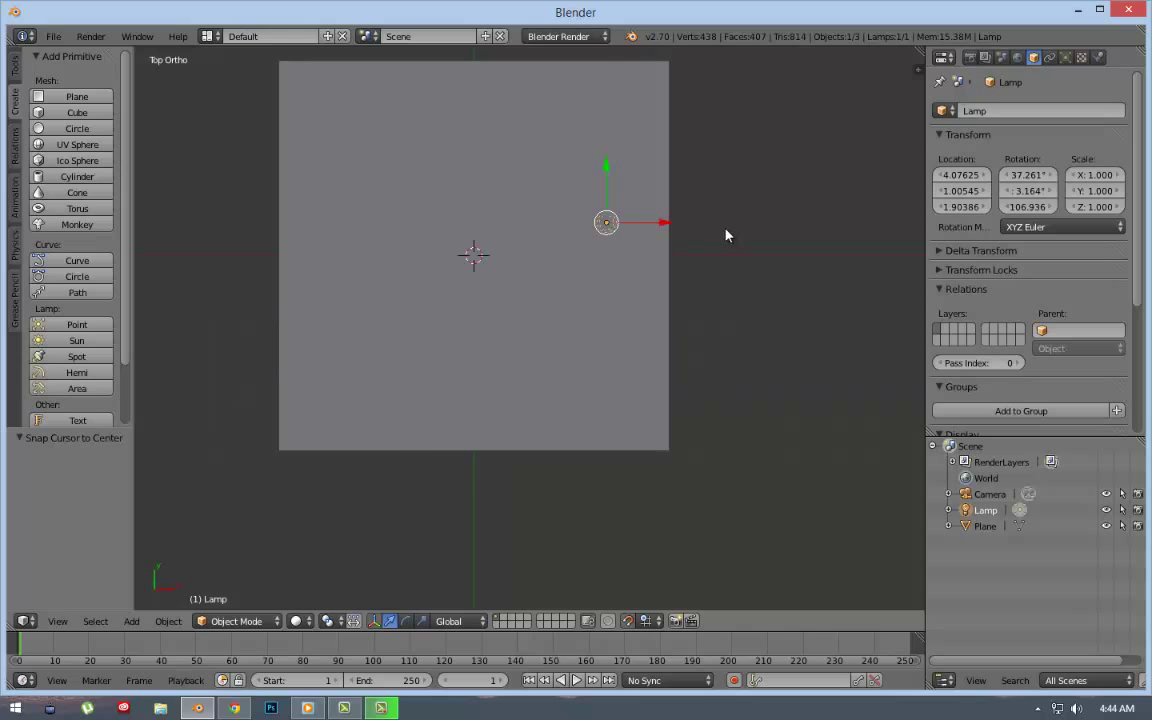
mouse_move(727, 235)
middle_down()
mouse_move(620, 130)
mouse_move(638, 219)
mouse_move(522, 100)
mouse_move(641, 128)
middle_up()
key(g)
key(y)
key(2)
key(Return)
key(g)
key(y)
click(615, 86)
Switch the render engine to Cycles and select the walled plane.
click(565, 36)
click(545, 84)
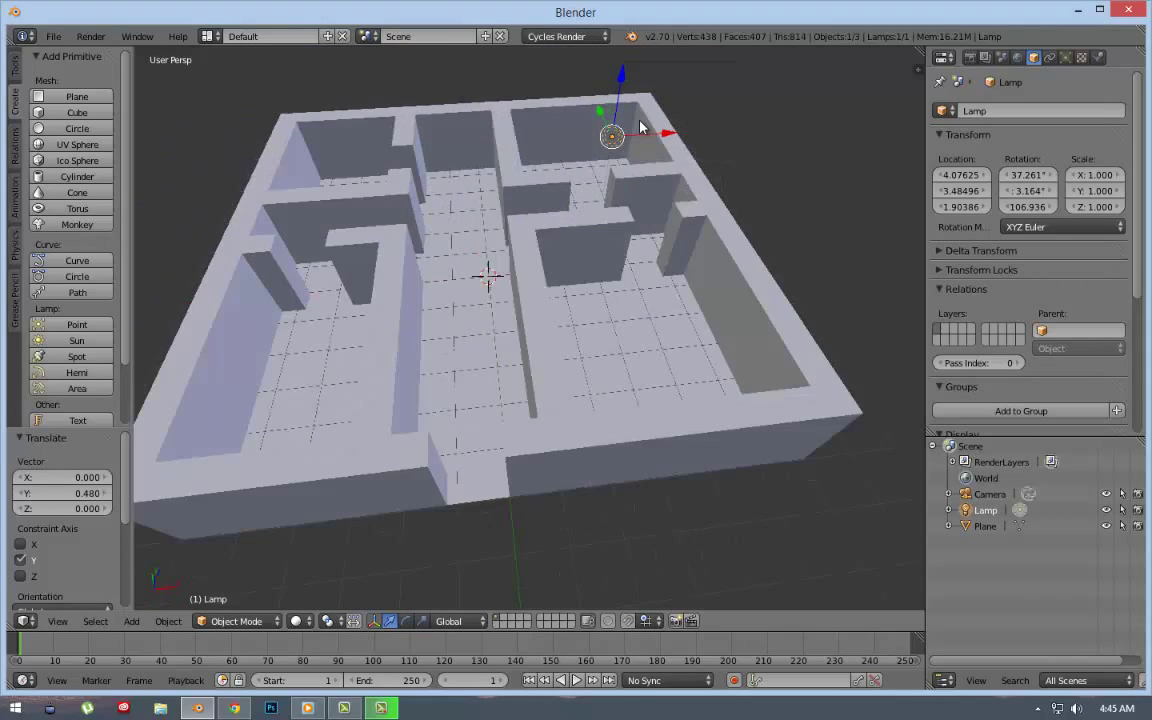
right_click(383, 260)
Add a new black material to the plane.
click(1097, 57)
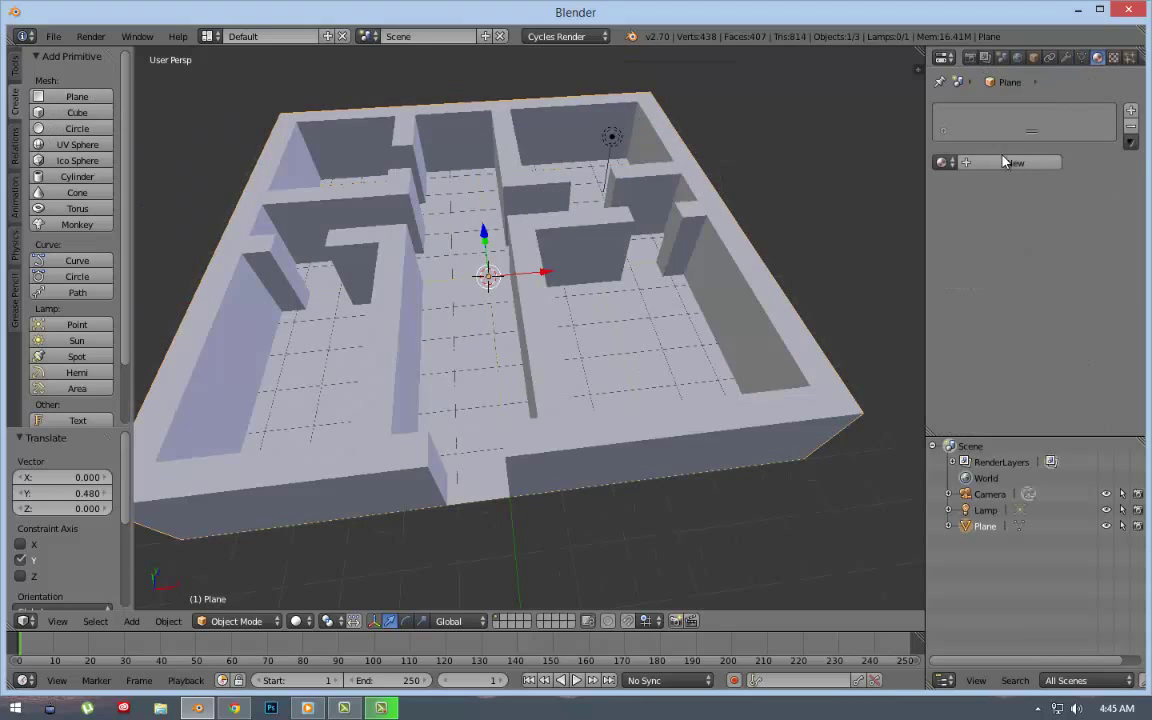
click(1130, 110)
click(1013, 162)
click(1065, 277)
click(1126, 160)
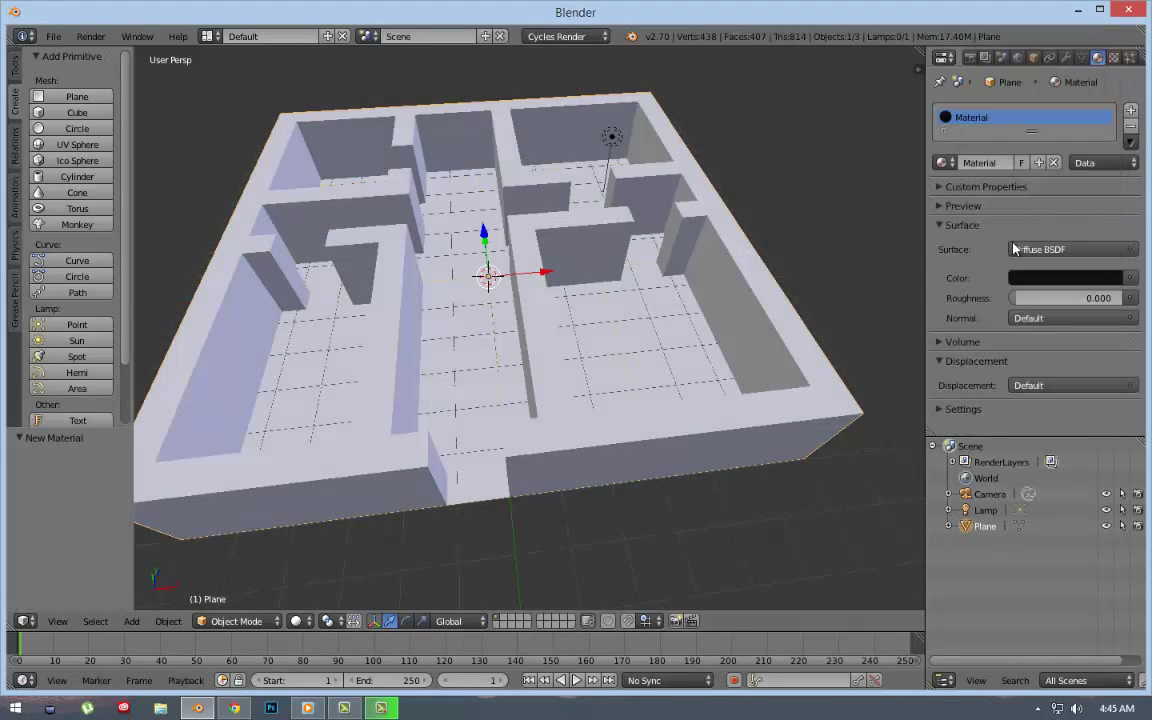
Select the wall faces in Edit Mode and assign them the black material.
key(Tab)
click(279, 621)
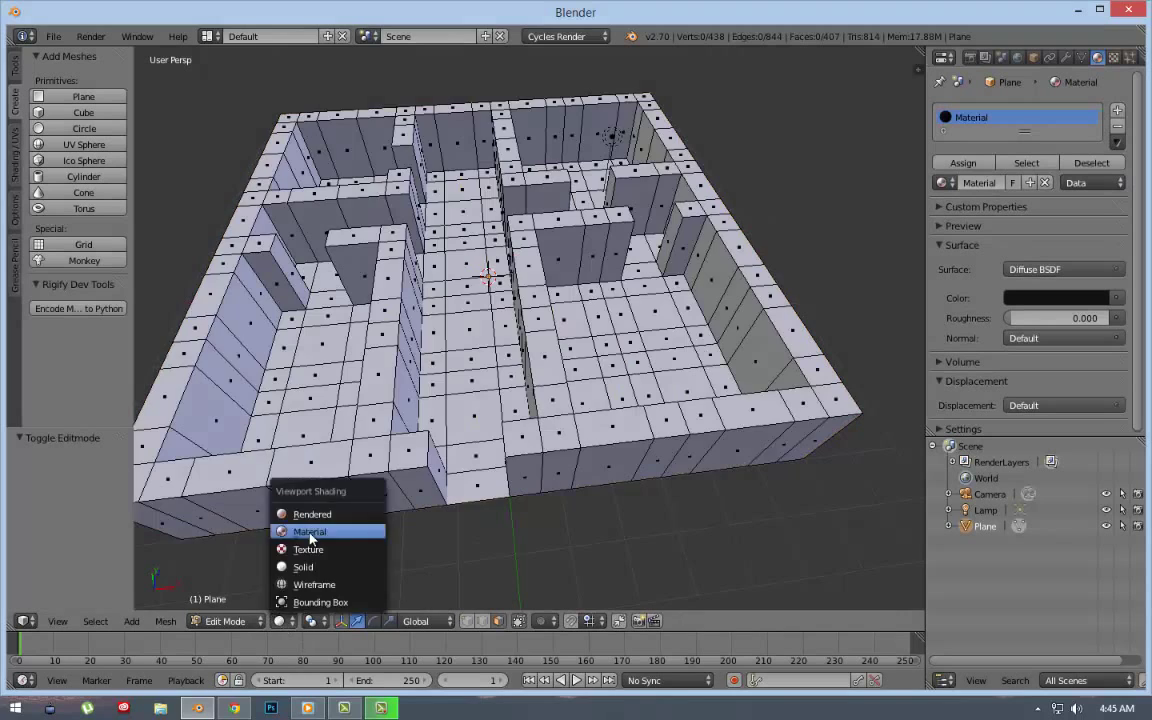
click(296, 530)
key(KP_5)
key(KP_1)
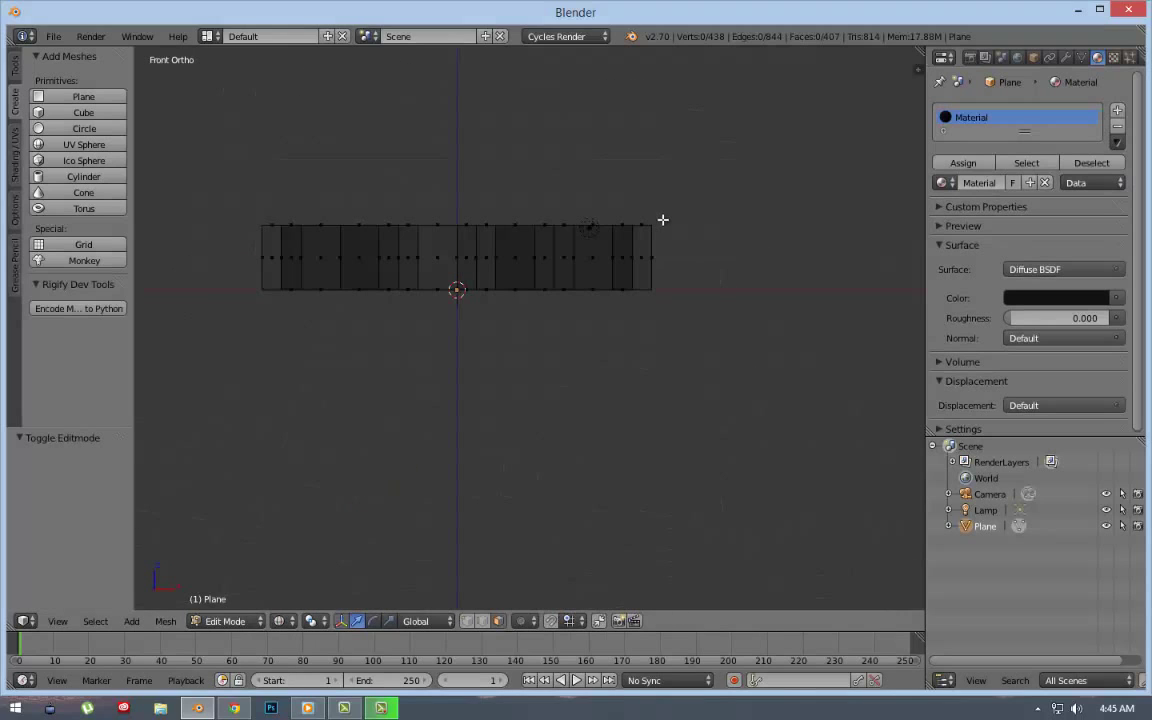
key(c)
drag(674, 203, 270, 210)
key(Escape)
mouse_move(270, 210)
middle_down()
mouse_move(560, 165)
mouse_move(563, 232)
mouse_move(610, 275)
middle_up()
key(z)
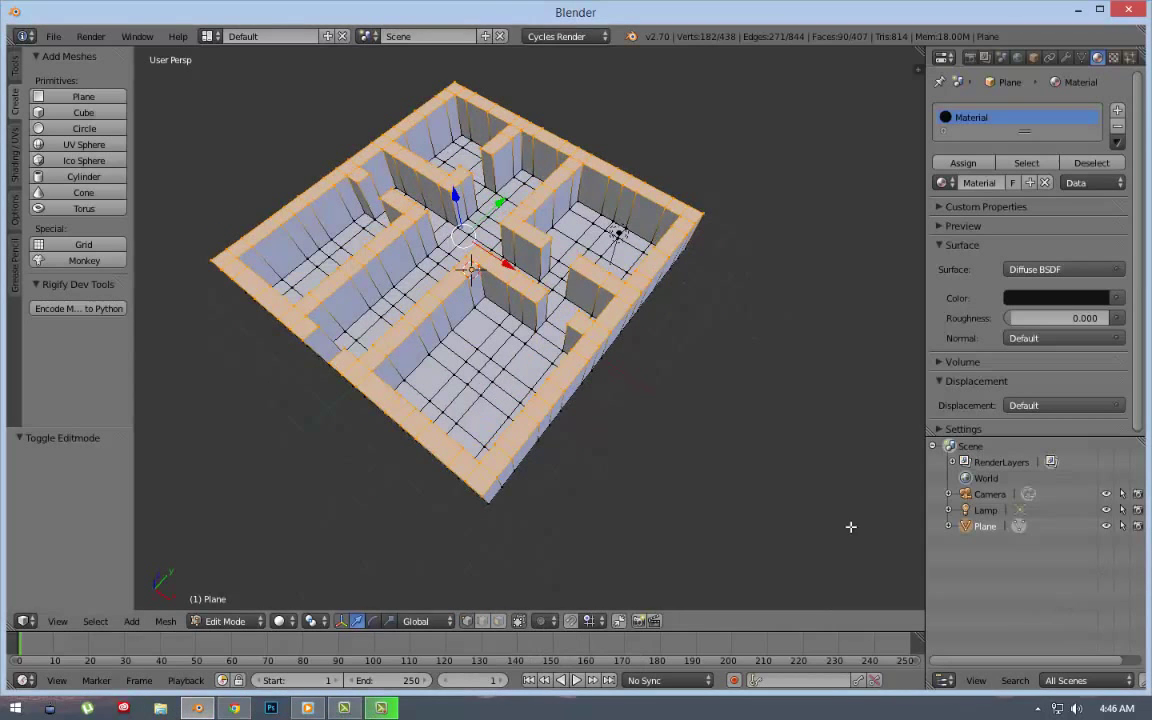
click(950, 163)
Invert the selection to the floor and assign it a new dark orange material.
key(ctrl+i)
mouse_move(890, 185)
middle_down()
mouse_move(761, 347)
mouse_move(880, 320)
middle_up()
click(1117, 113)
click(1000, 189)
click(1060, 300)
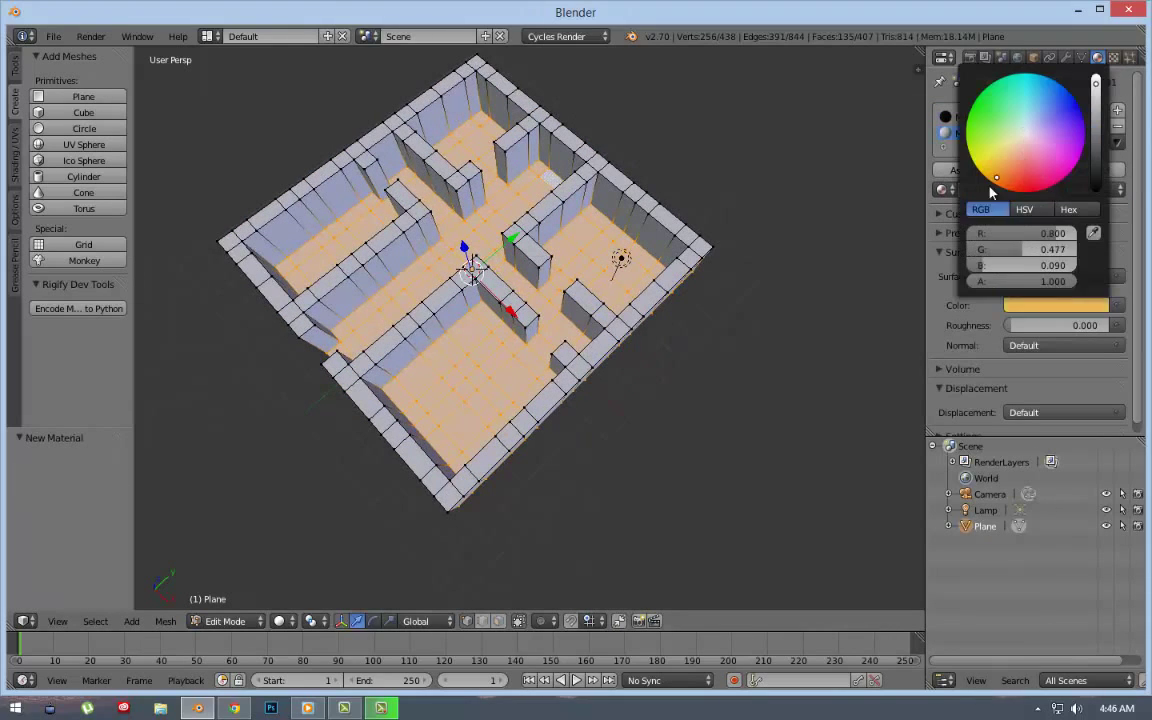
click(1030, 175)
drag(1096, 95, 1096, 136)
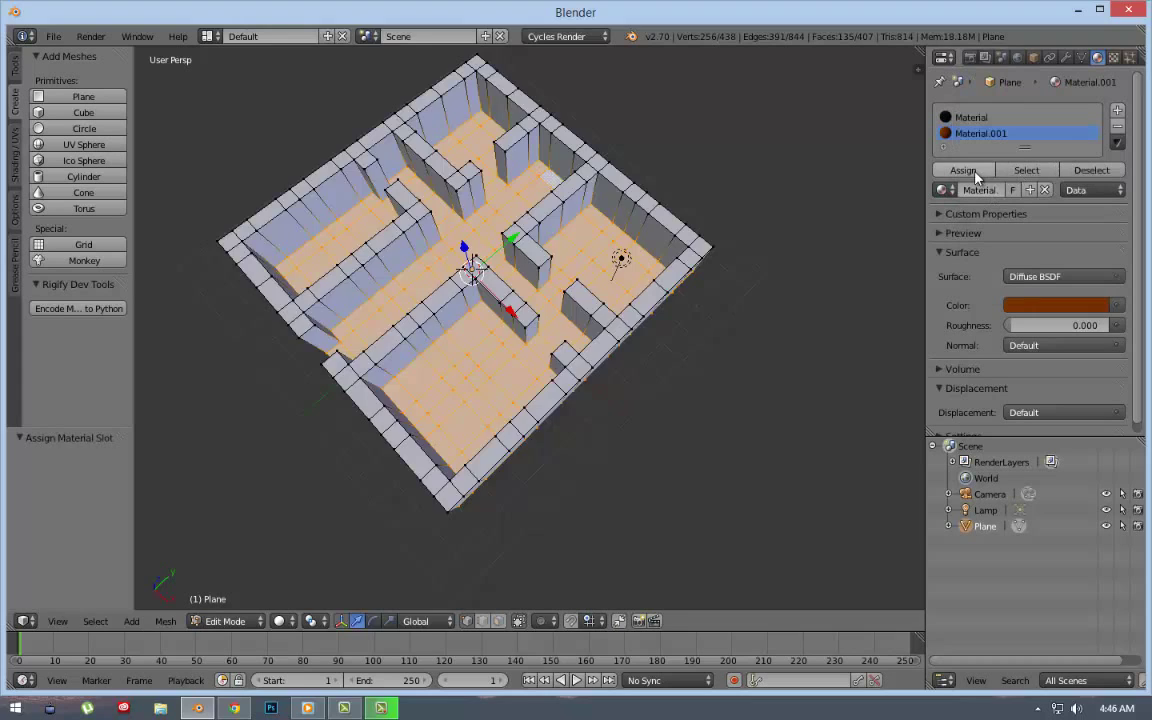
middle_drag(877, 153, 820, 260)
click(963, 170)
Reframe the floor plan in top view and move the lamp into the upper-right room.
click(980, 119)
click(1026, 171)
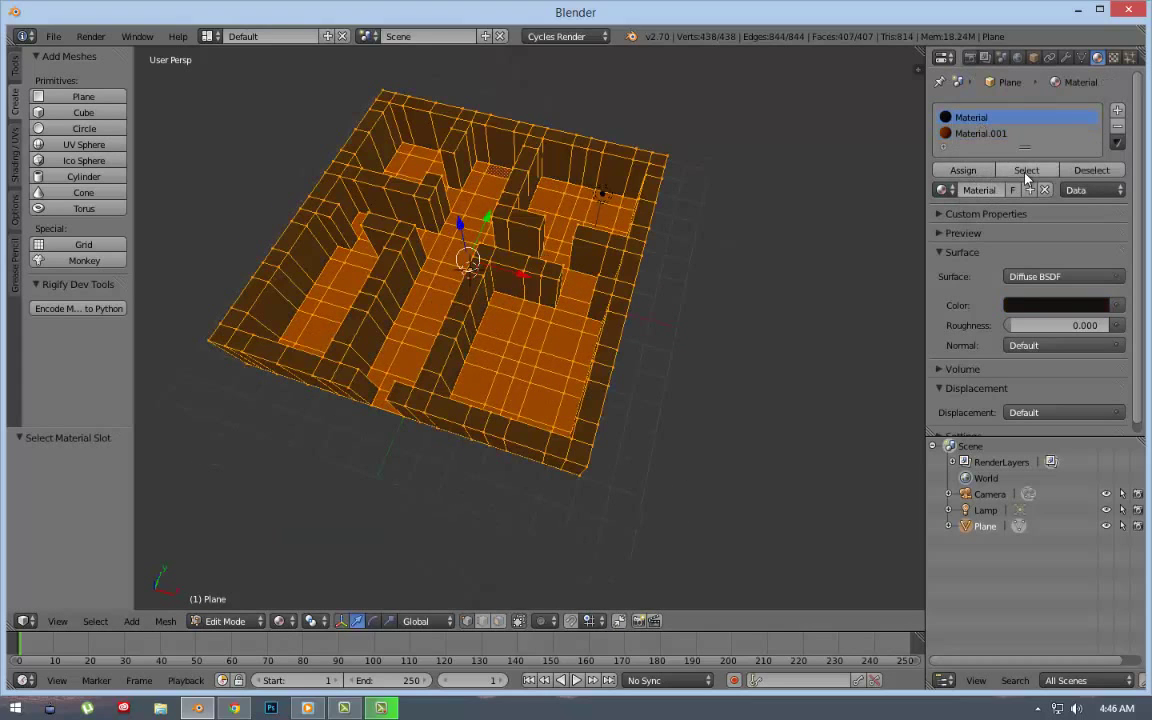
key(ctrl+z)
key(KP_1)
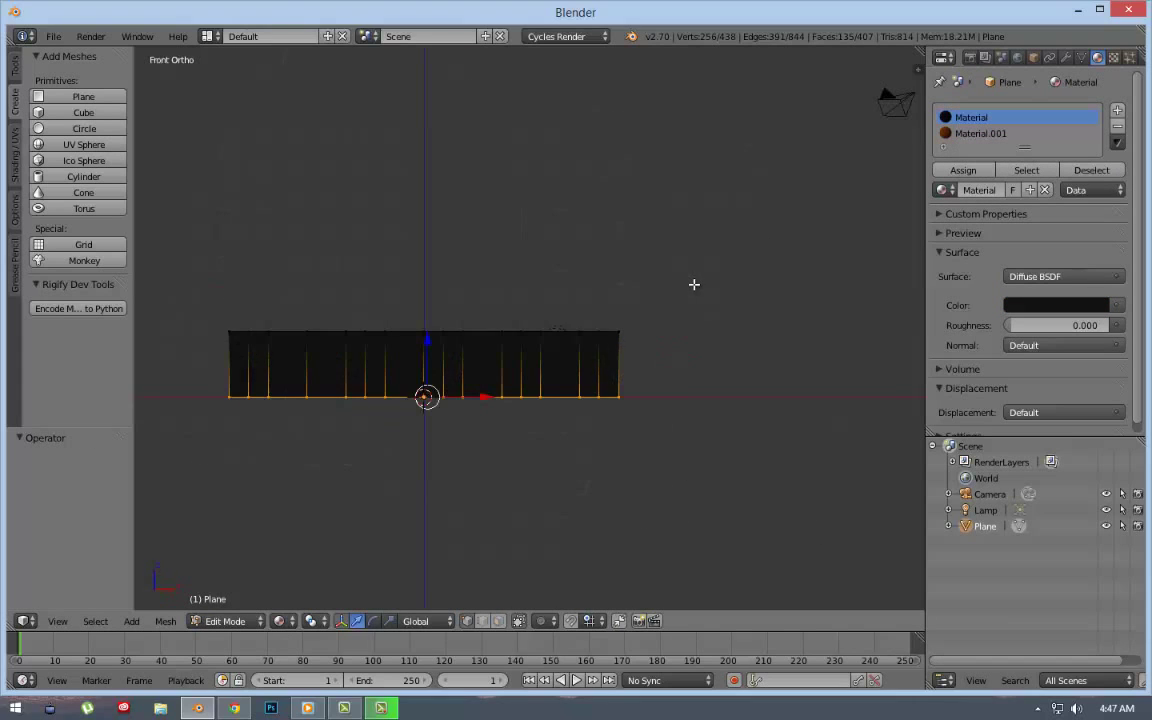
key(KP_7)
scroll(682, 77, down, 3)
shift+middle_drag(342, 95, 540, 240)
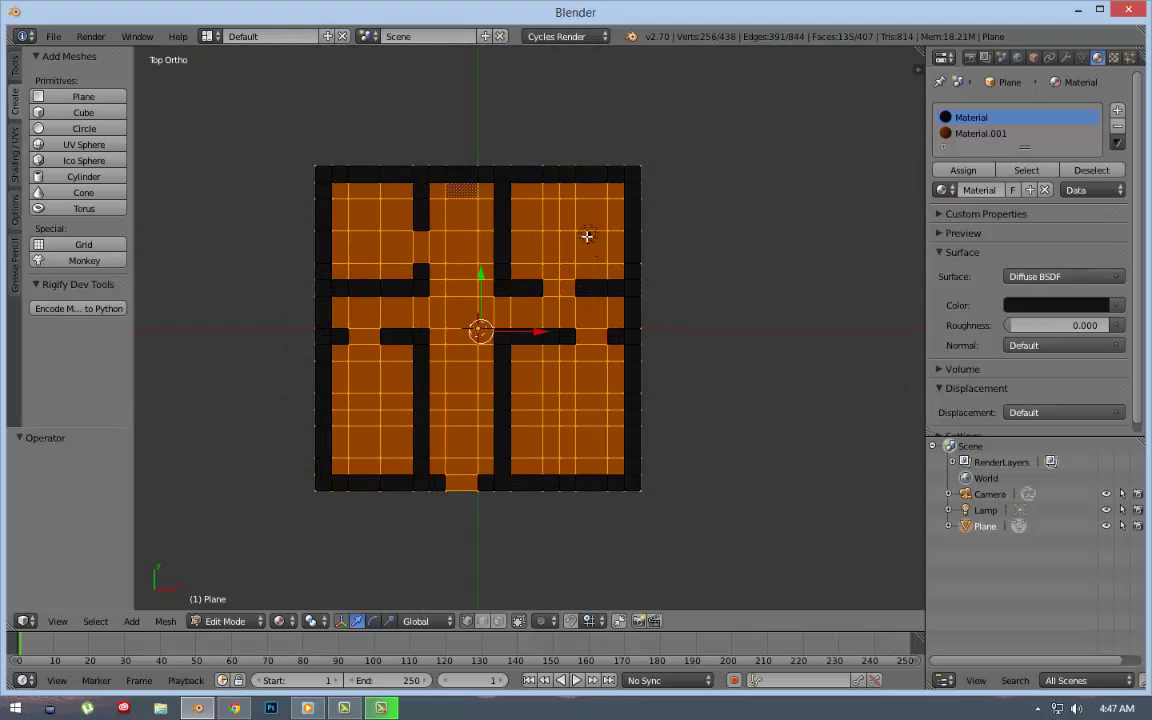
key(Tab)
right_click(590, 237)
drag(627, 234, 606, 218)
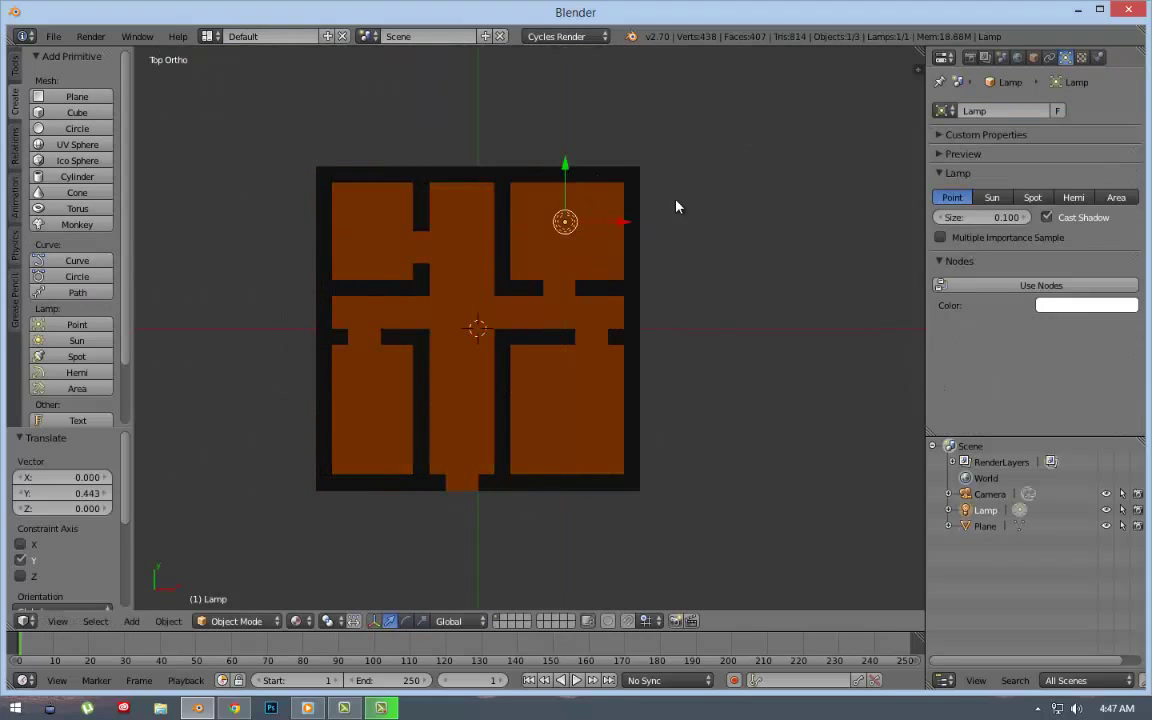
Enable lamp nodes and set Emission Strength to 250 in a new Node Editor area.
click(1041, 285)
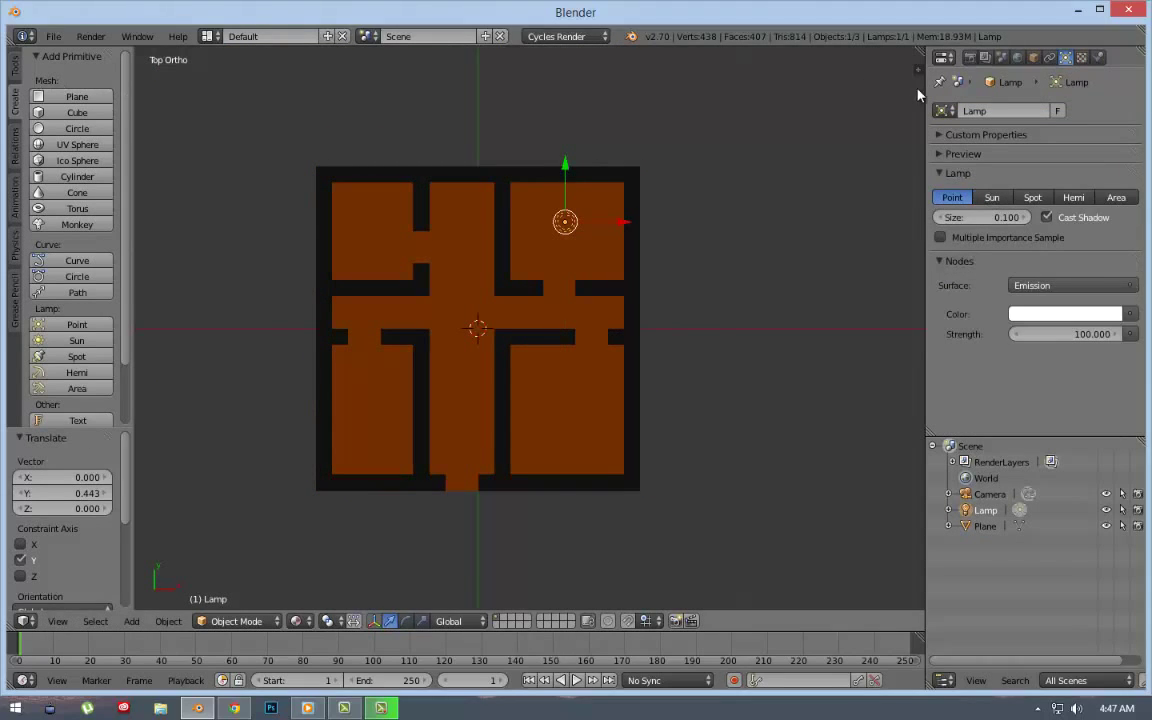
drag(918, 70, 700, 183)
click(25, 173)
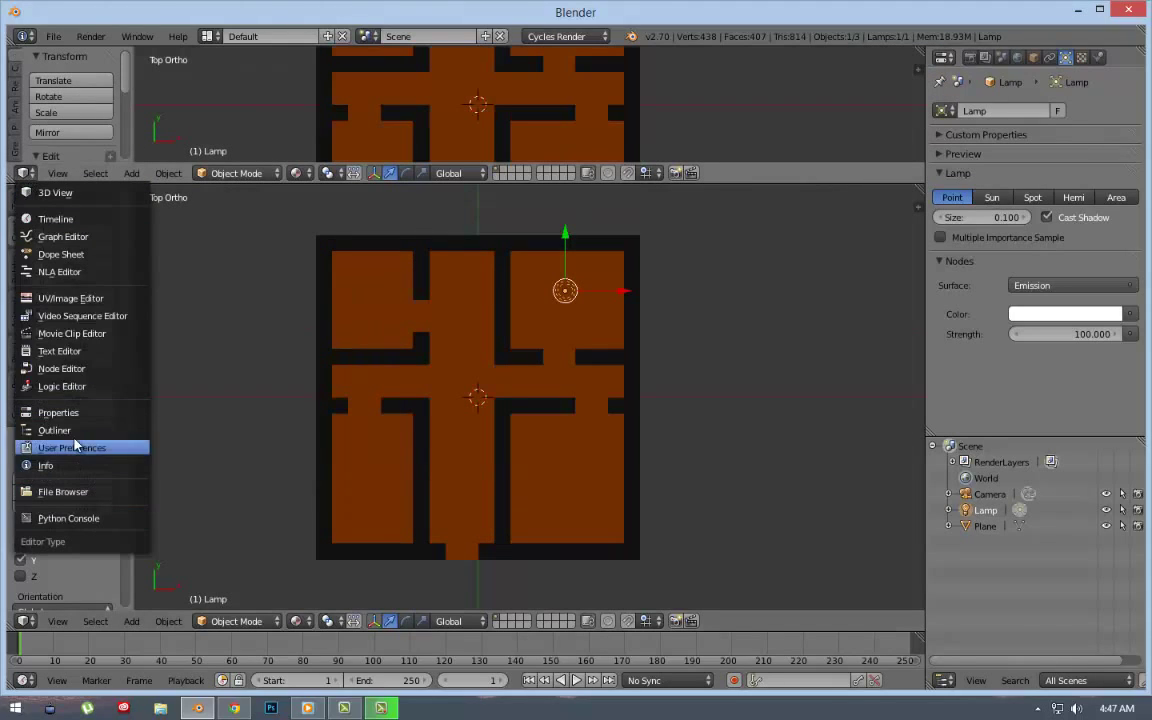
click(61, 368)
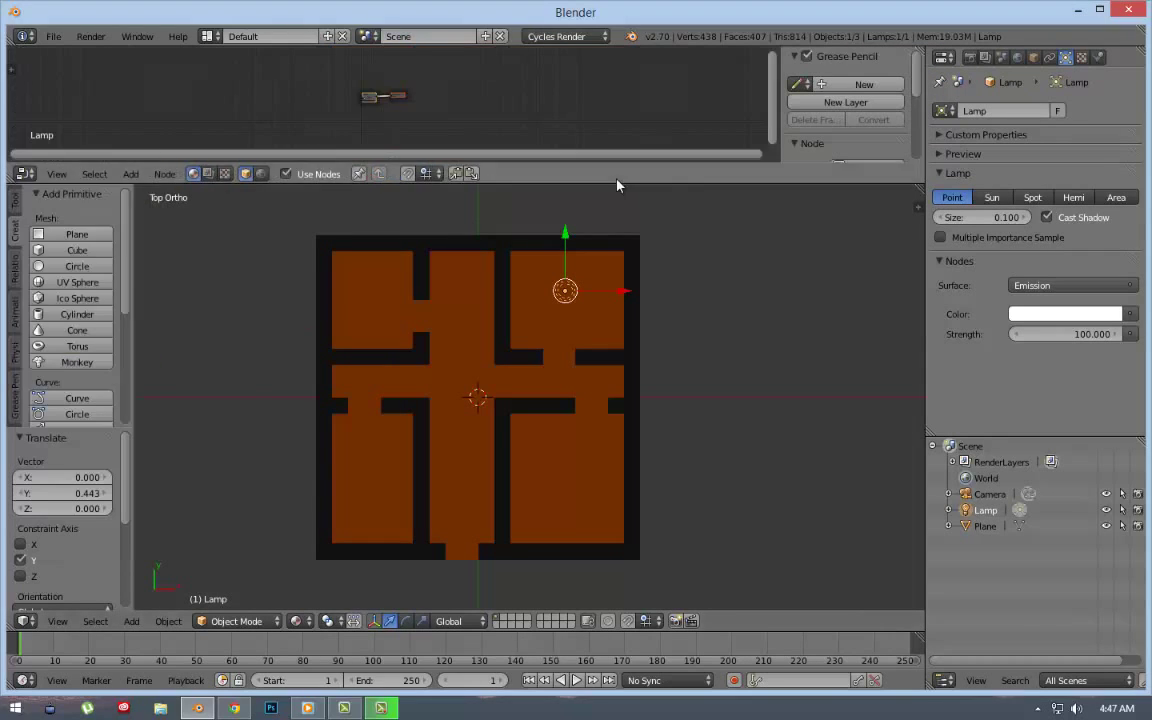
key(Home)
drag(300, 150, 226, 68)
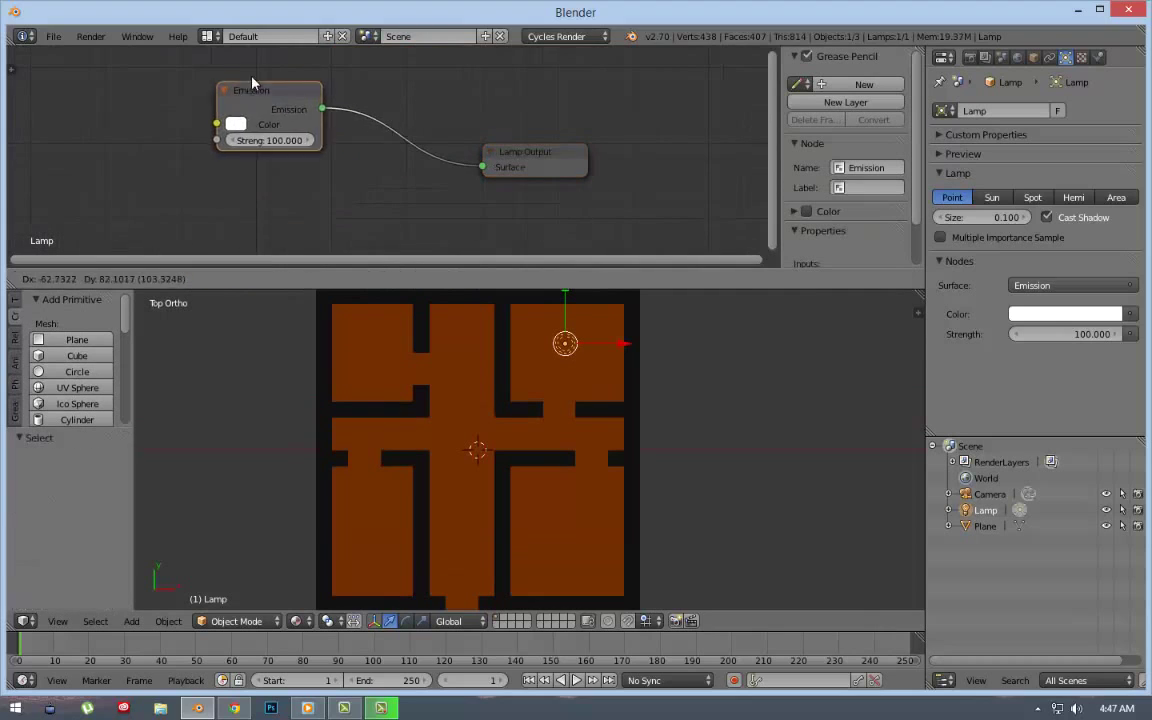
click(233, 141)
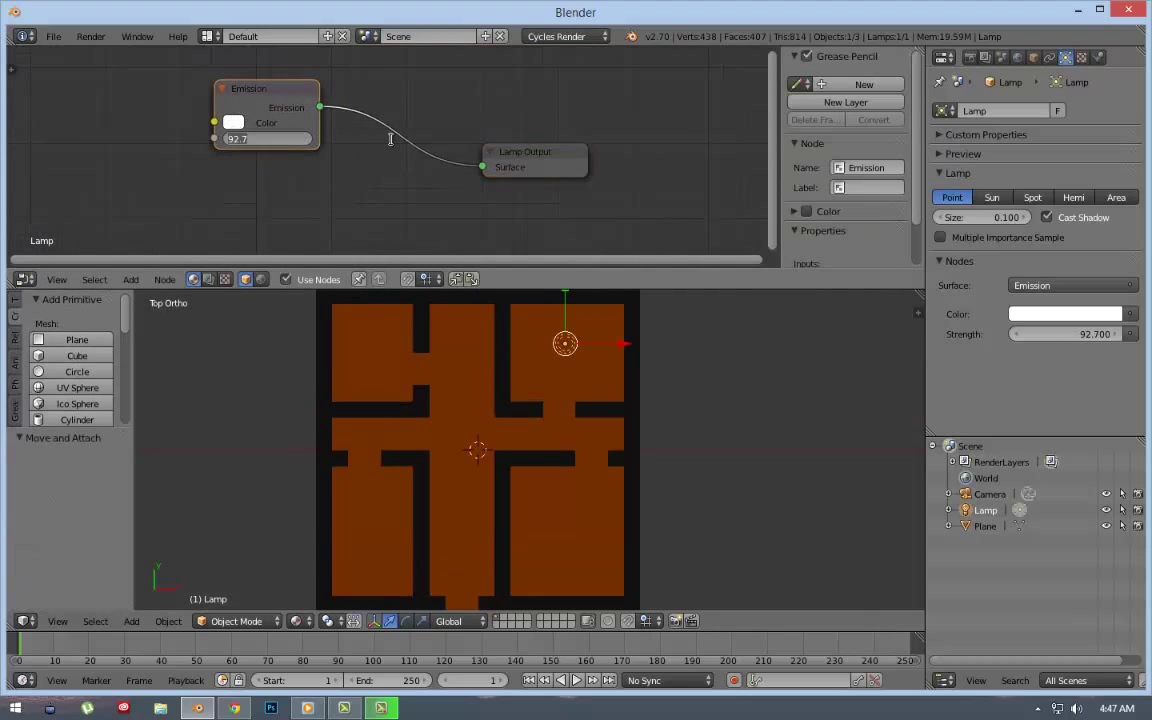
Walk the camera through the scene and preview it in rendered shading.
key(KP_0)
key(shift+f)
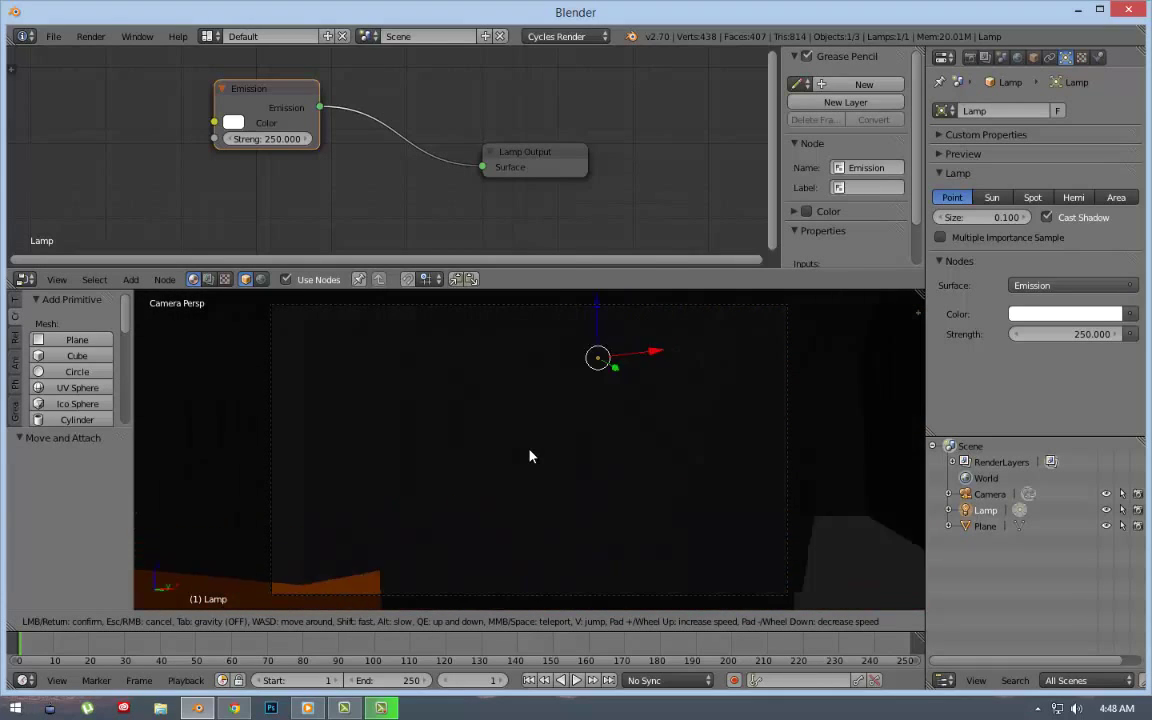
click(530, 457)
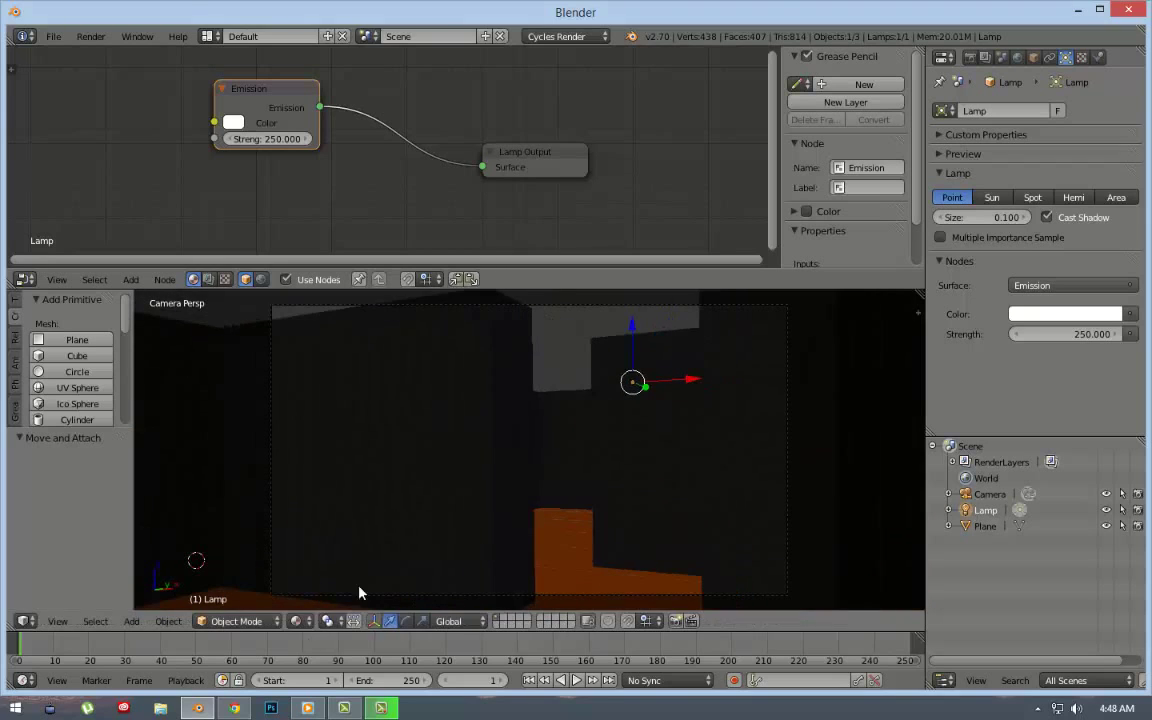
click(297, 621)
click(329, 514)
key(shift+f)
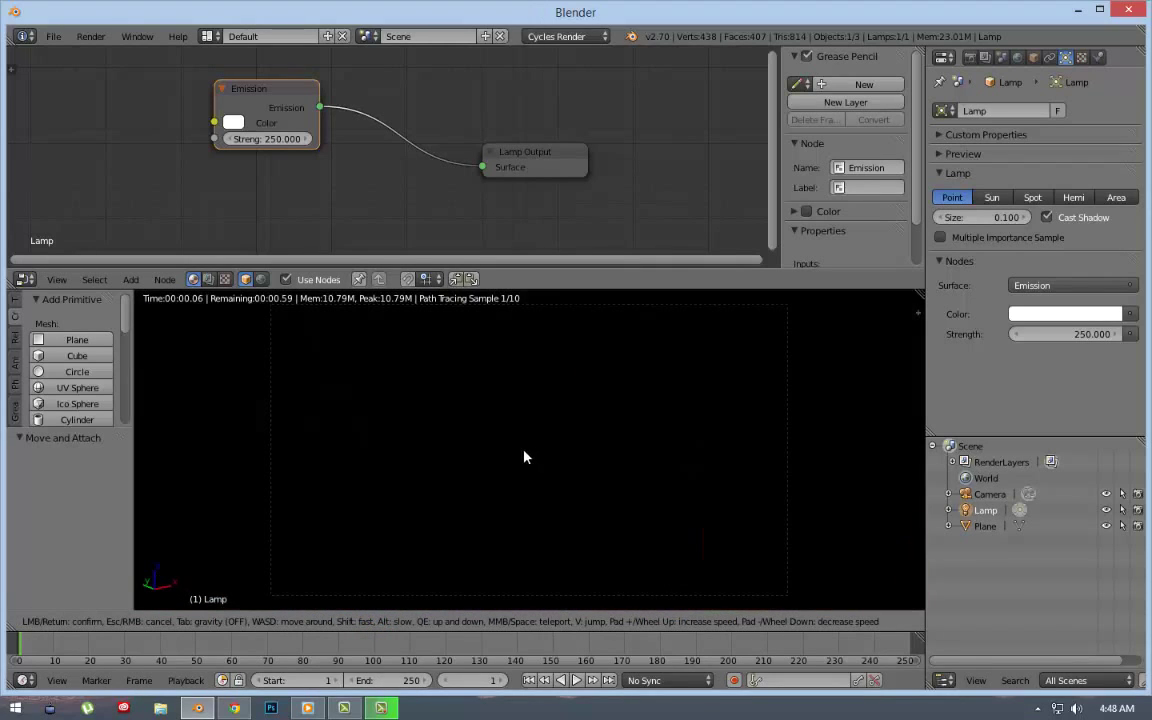
click(530, 457)
click(297, 621)
click(329, 528)
key(KP_7)
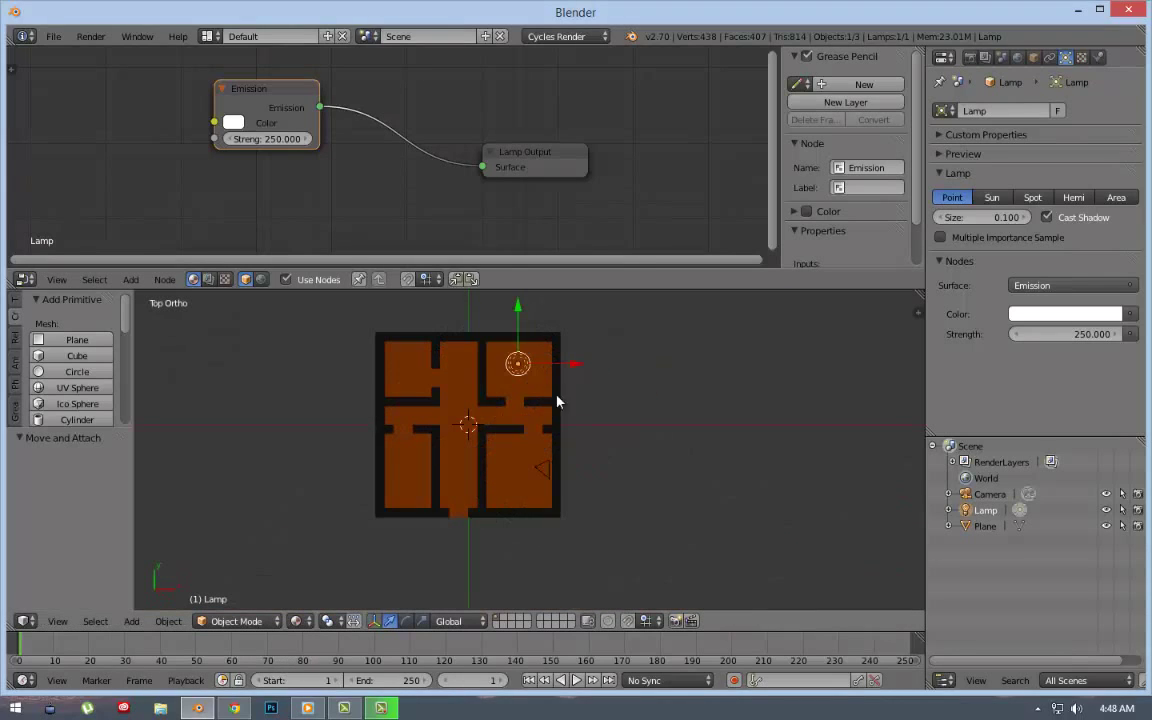
Duplicate the lamp into the other rooms and centre corridor, creating Lamp.001–Lamp.004.
key(shift+d)
click(427, 404)
key(shift+d)
click(427, 513)
key(shift+d)
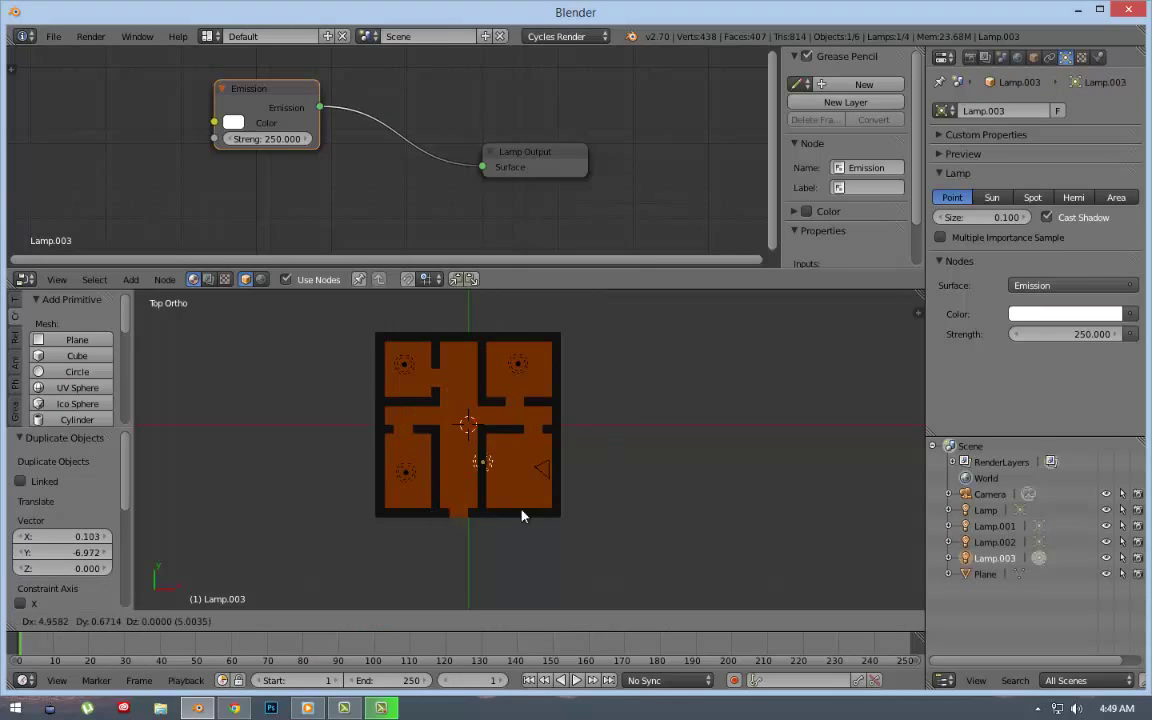
click(537, 513)
key(shift+d)
click(408, 405)
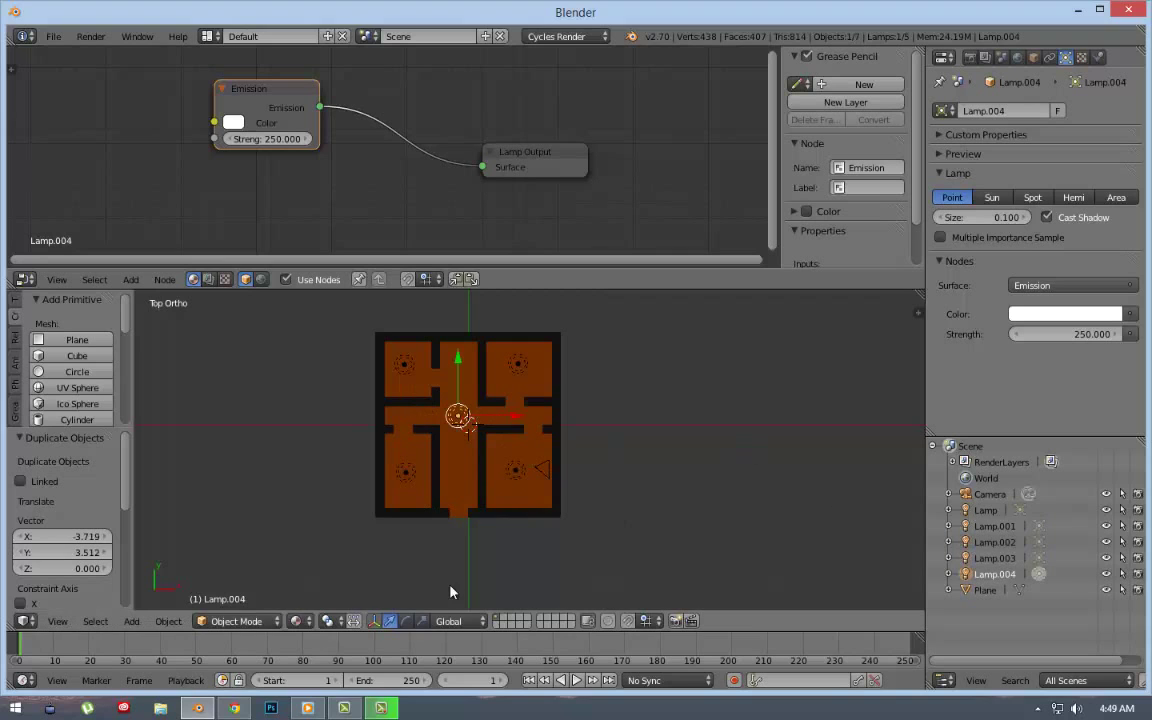
key(KP_0)
key(shift+f)
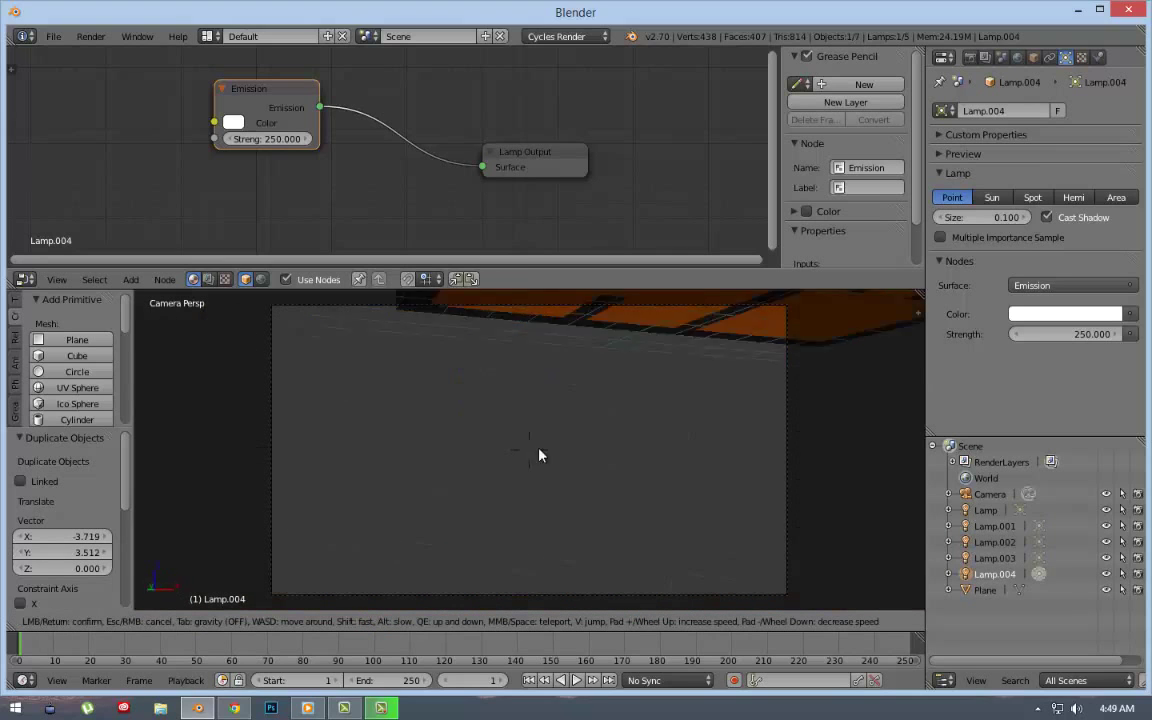
End the camera walk and fly the camera view into a new position.
click(600, 520)
key(shift+f)
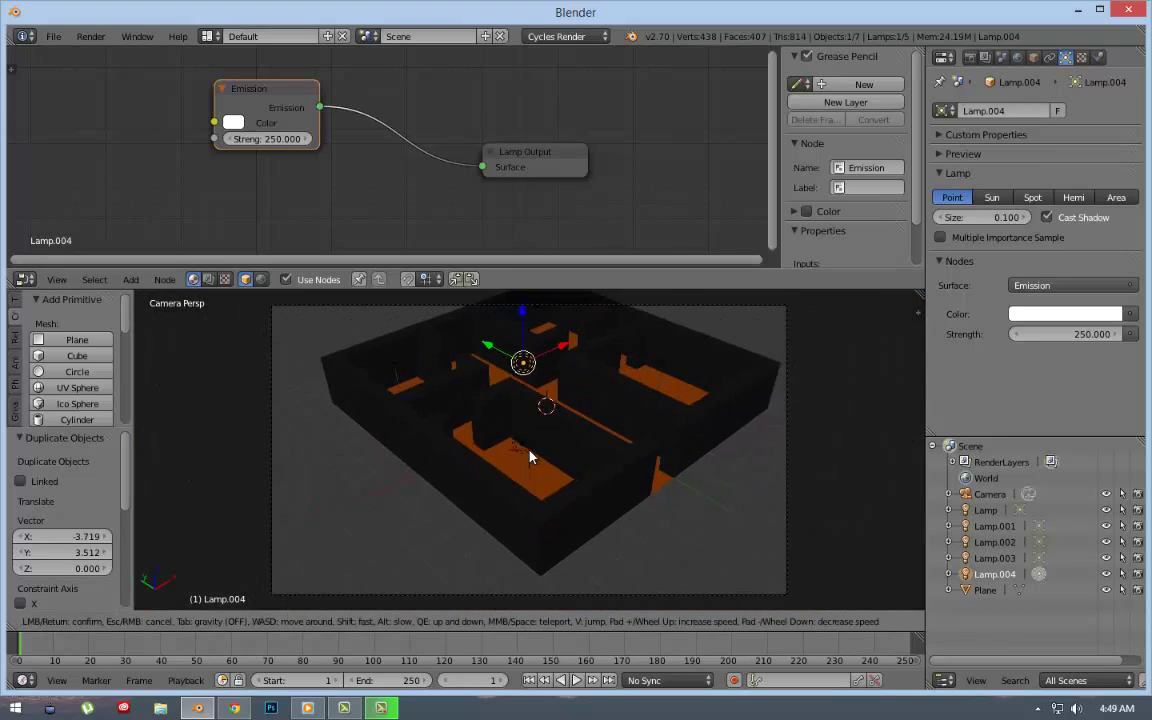
click(476, 405)
Switch the viewport to Rendered shading and orbit to inspect the Cycles preview from above.
key(z)
click(347, 515)
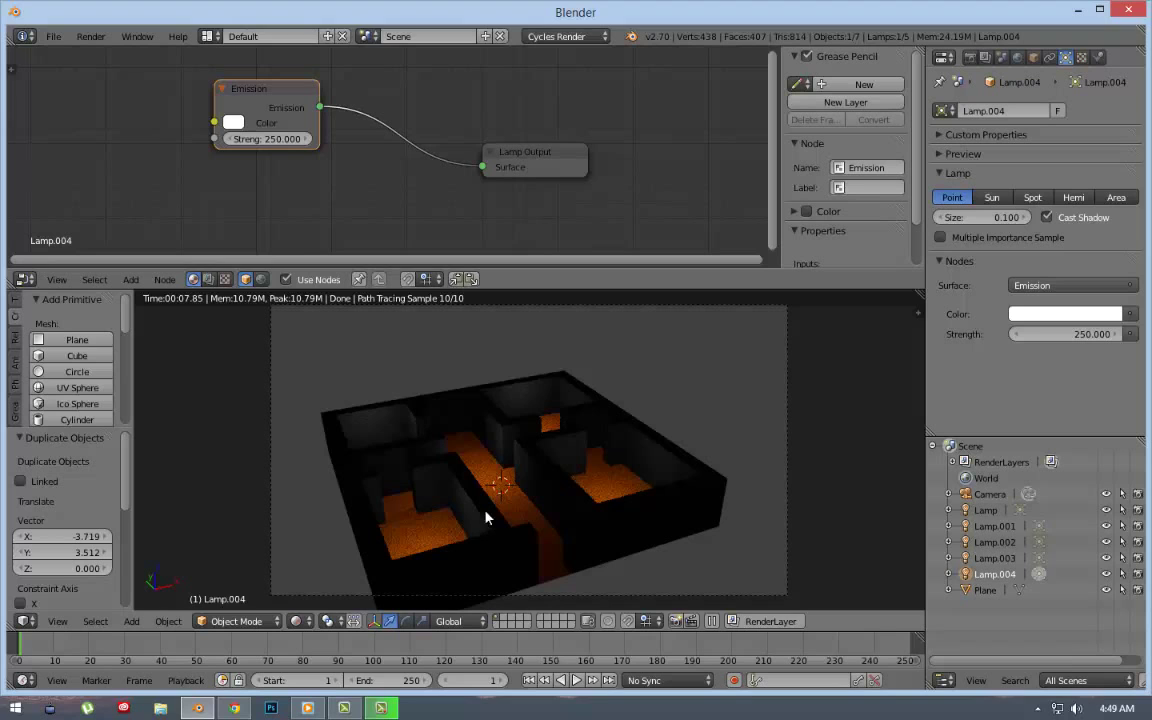
mouse_move(490, 527)
middle_down()
mouse_move(548, 463)
mouse_move(540, 527)
mouse_move(614, 515)
mouse_move(553, 492)
mouse_move(579, 466)
mouse_move(509, 453)
middle_up()
click(381, 708)
mouse_move(540, 520)
middle_down()
mouse_move(595, 392)
mouse_move(537, 537)
mouse_move(522, 442)
mouse_move(658, 478)
mouse_move(831, 347)
middle_up()
Return to Solid shading, select the floor Plane, activate Material.001 and enter Edit Mode.
click(296, 621)
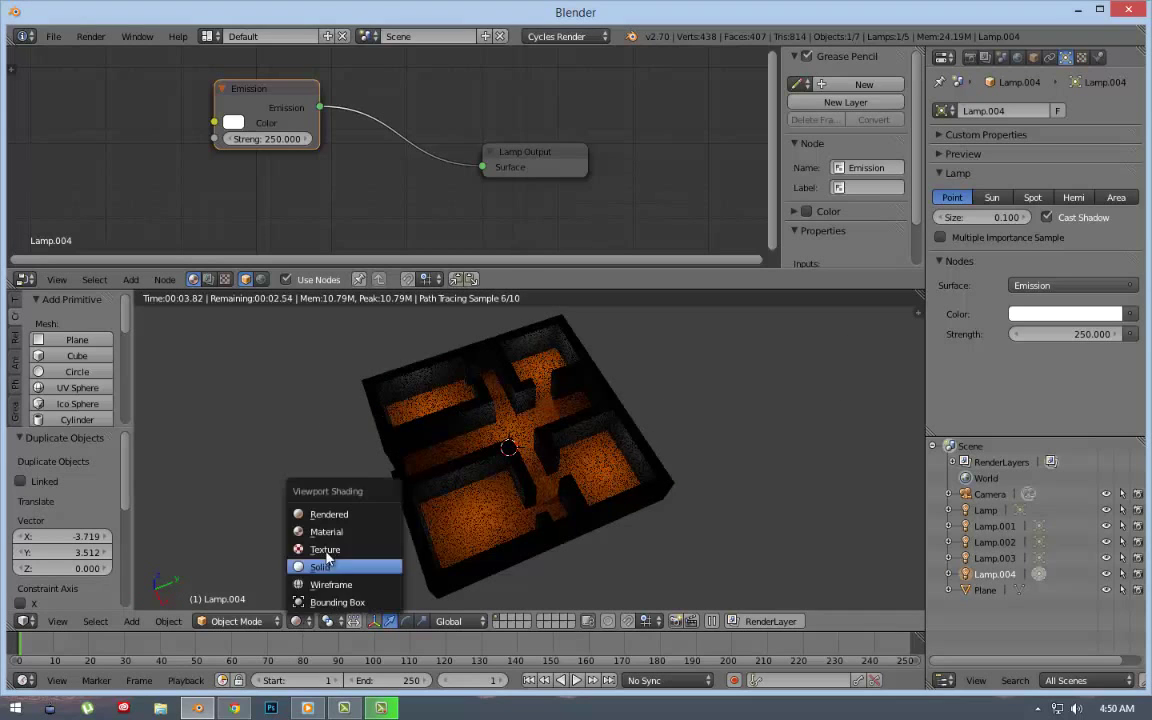
click(347, 633)
middle_drag(630, 468, 686, 458)
click(985, 590)
click(985, 133)
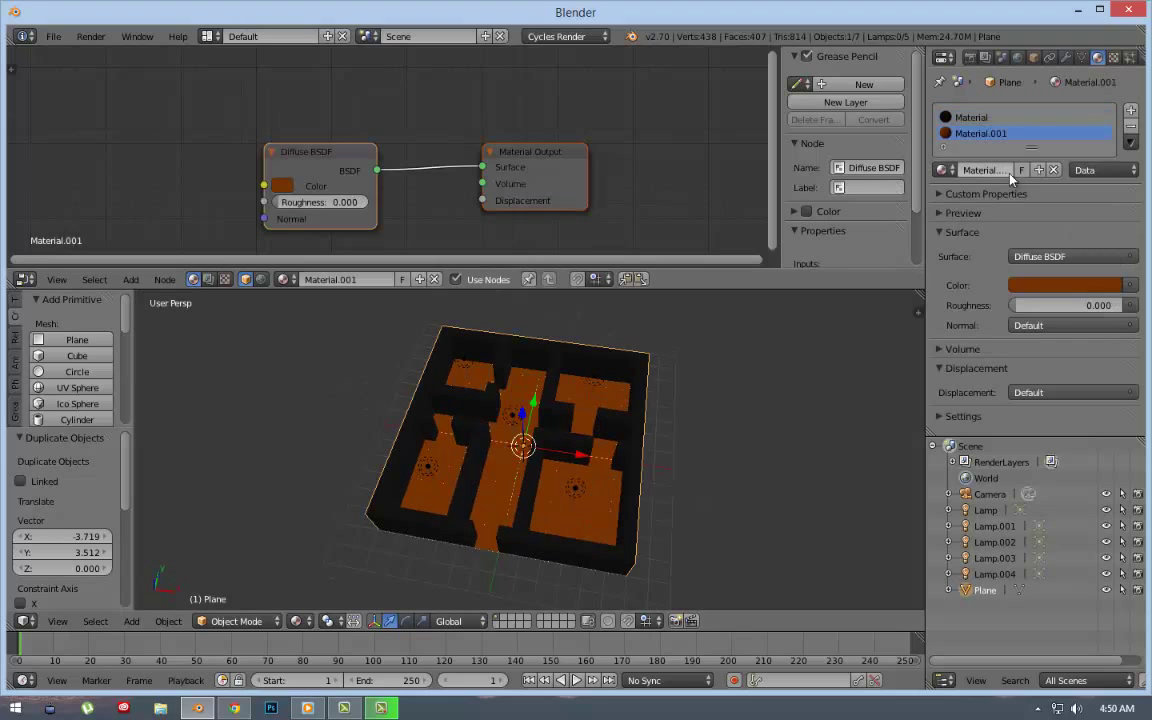
key(Tab)
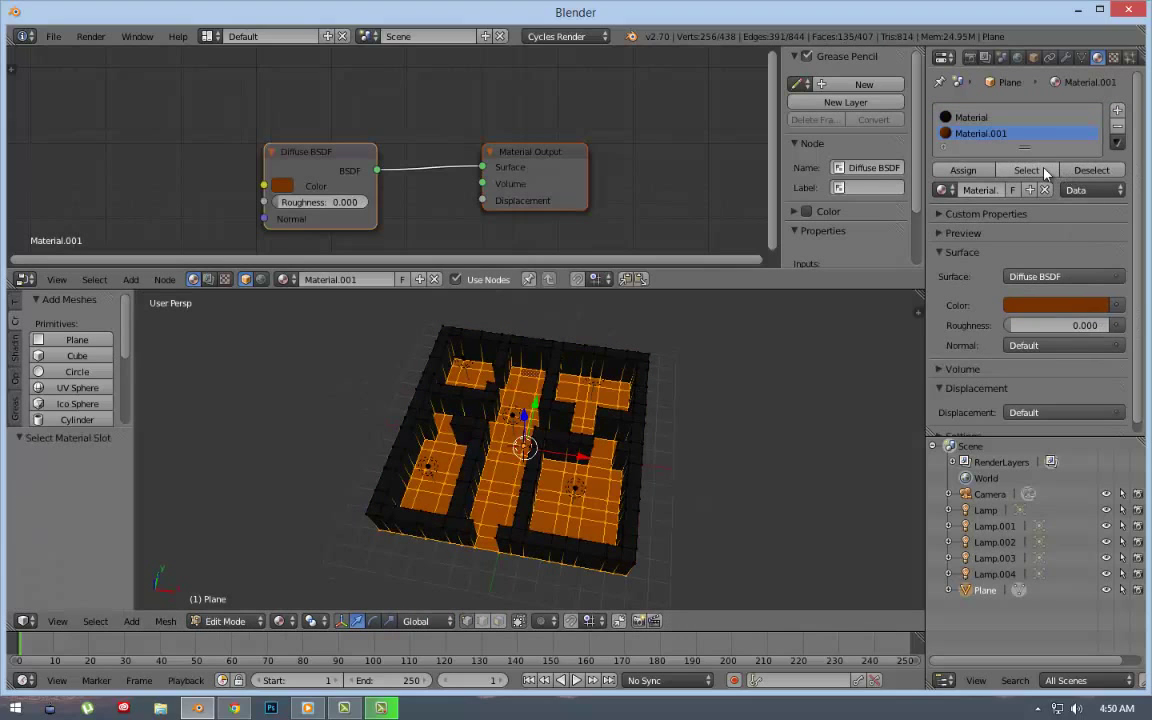
Set the floor colour to an Image Texture loaded with the Seamless marble image from ImageLib.
click(1116, 305)
click(790, 110)
click(1090, 385)
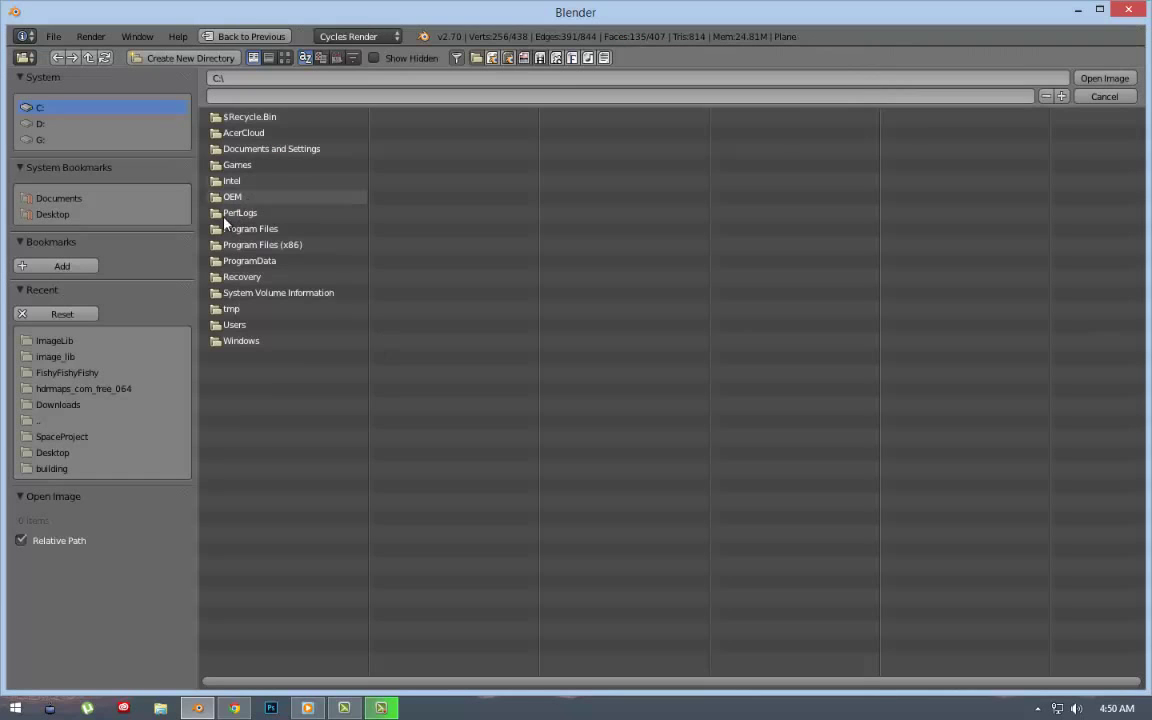
click(56, 356)
click(55, 340)
click(285, 57)
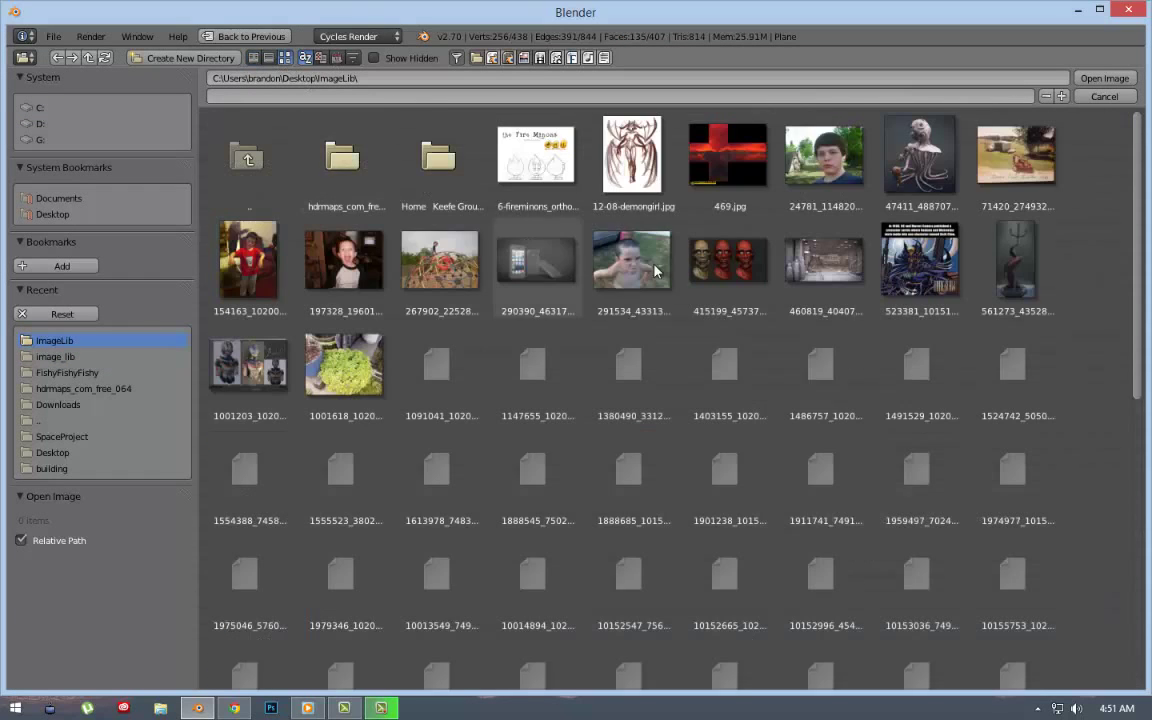
scroll(588, 237, down, 1)
scroll(608, 251, down, 8)
scroll(608, 251, down, 1)
double_click(232, 405)
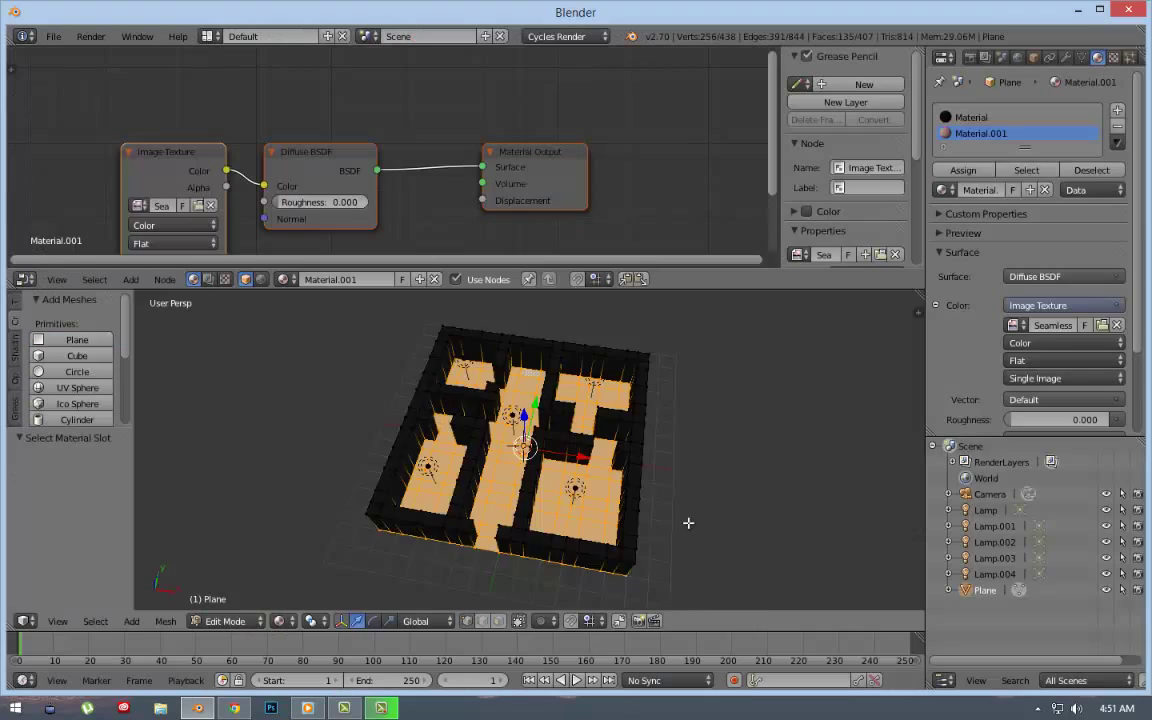
Tilt the view downward and bring up the editor types for the upper panel.
scroll(687, 524, up, 3)
middle_drag(687, 524, 687, 600)
click(25, 279)
Make the upper area an image editor, unwrap the floor and show the Seamless image under its UVs.
click(70, 404)
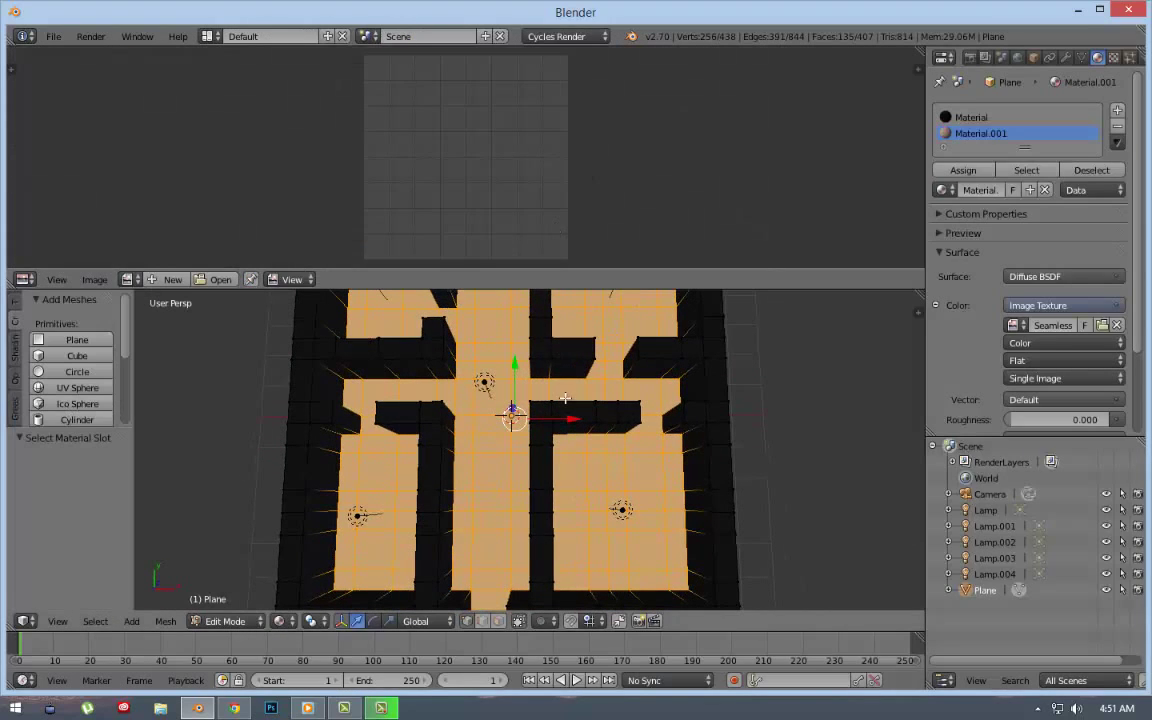
key(u)
click(557, 403)
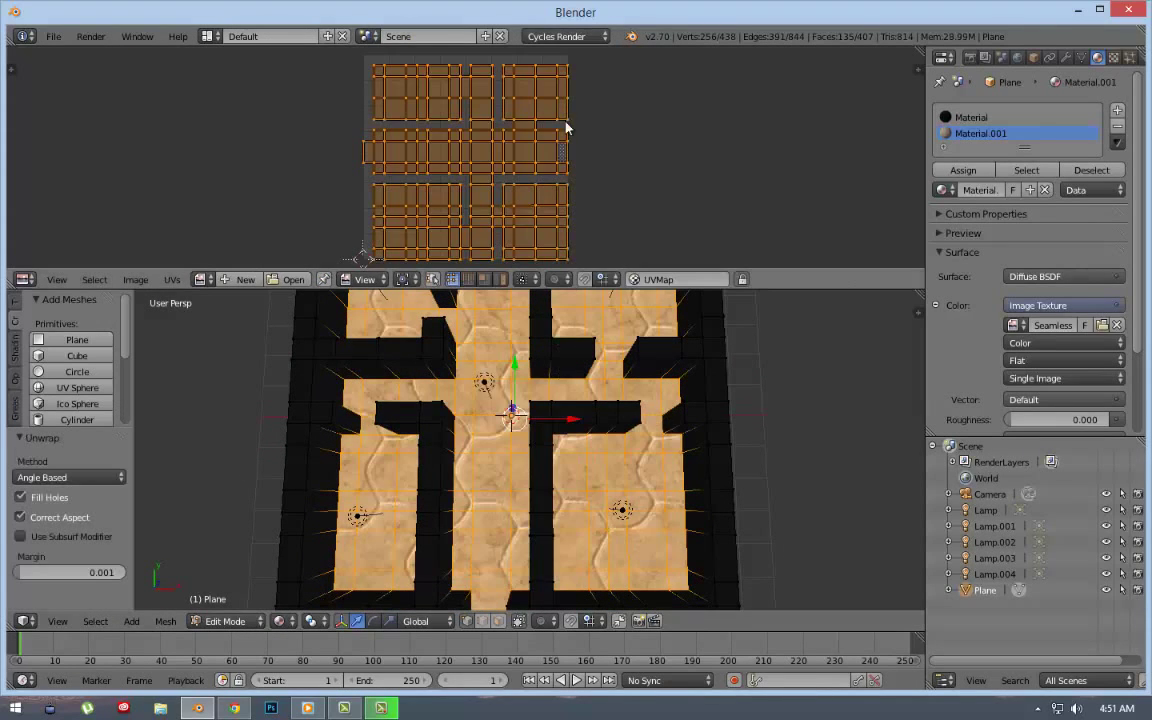
click(203, 279)
click(260, 296)
key(KP_7)
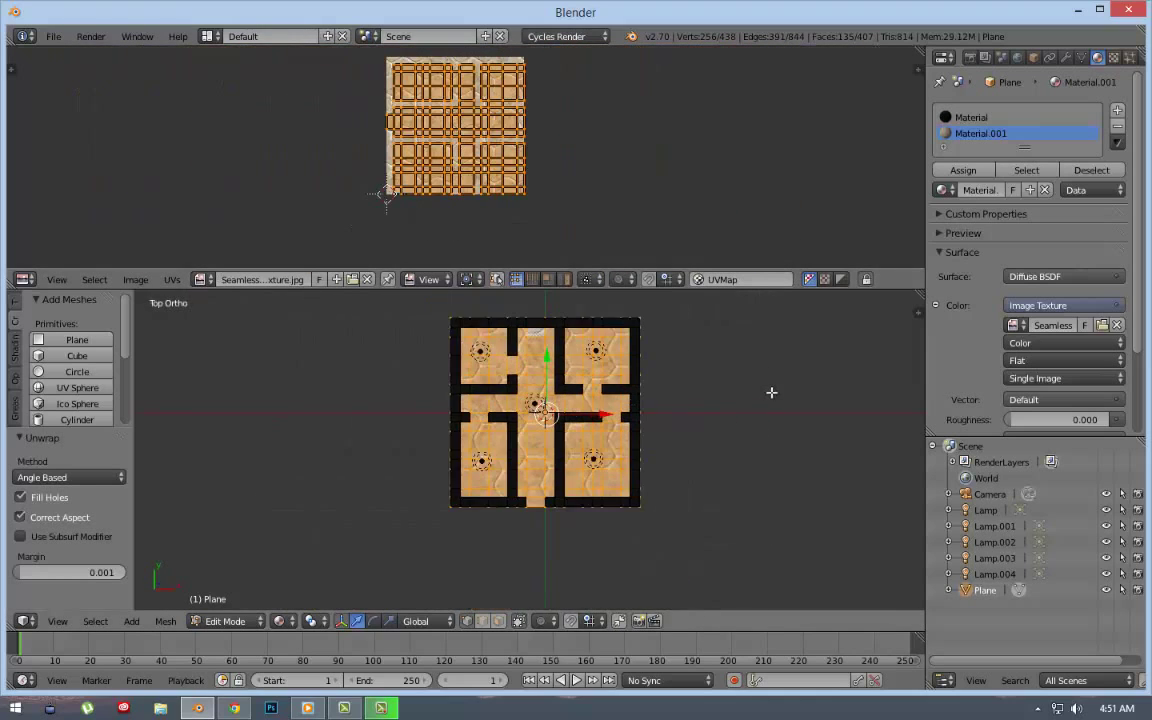
shift+middle_drag(726, 392, 670, 413)
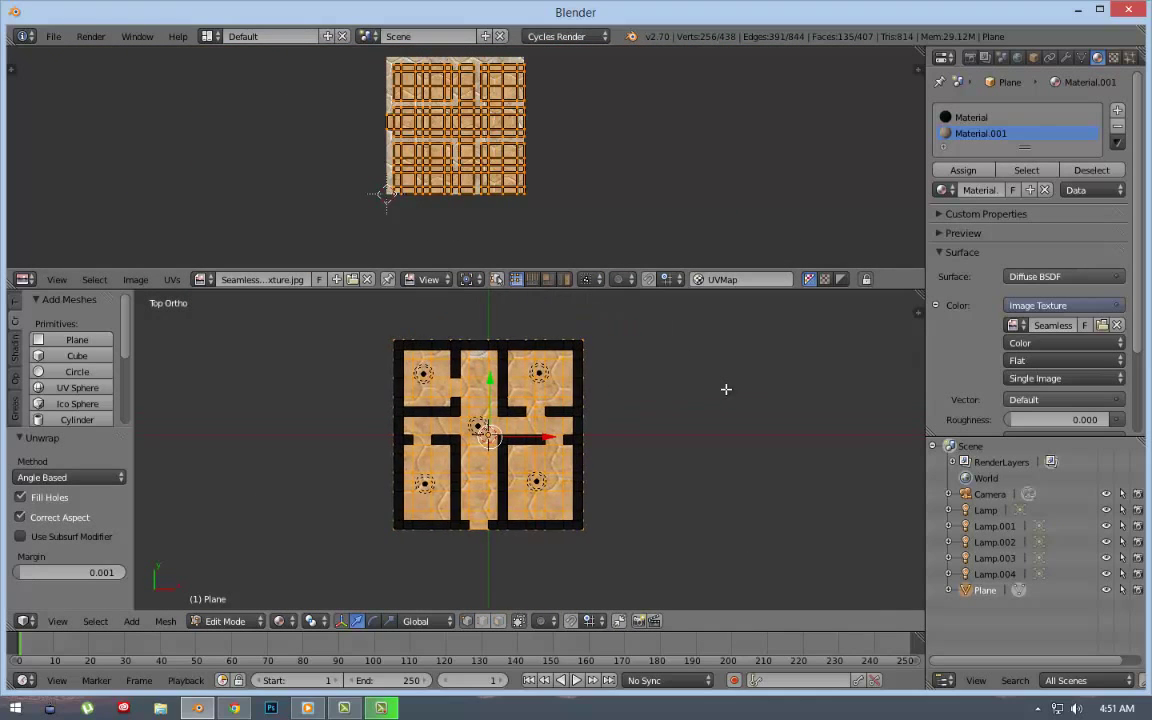
Scale the floor UVs up by about 6.4 so the hexagonal tiles repeat smaller.
key(s)
click(715, 170)
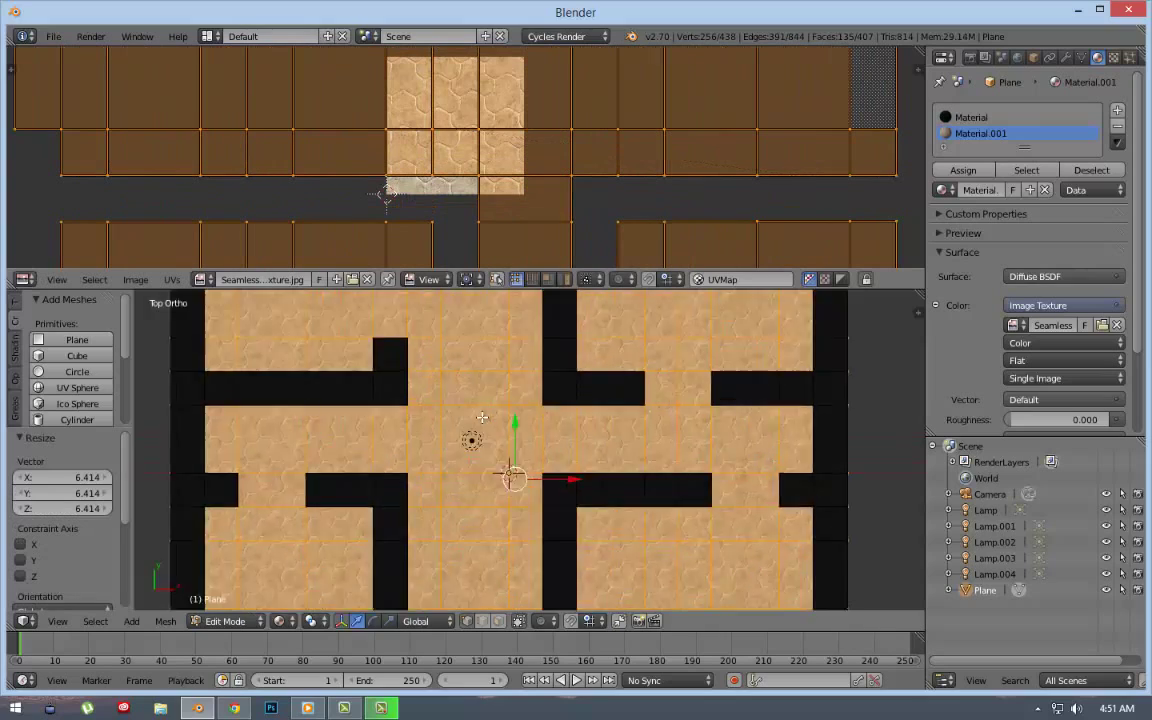
scroll(500, 430, up, 8)
scroll(495, 411, down, 6)
key(s)
click(540, 121)
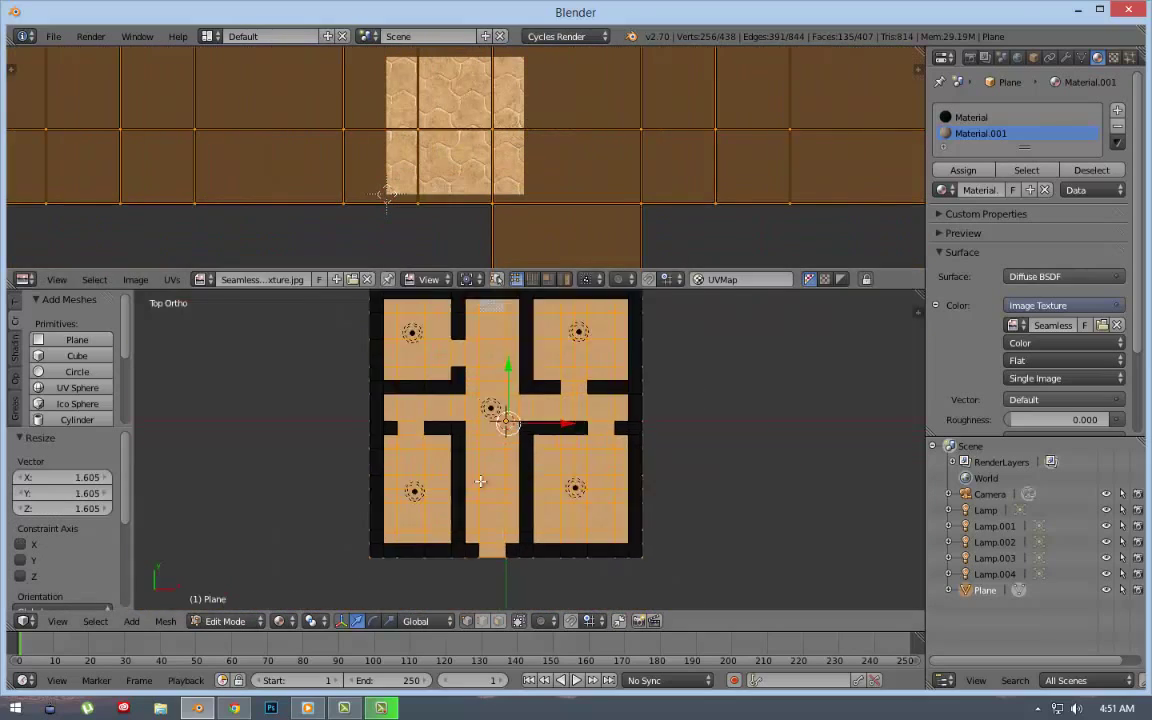
Fine-tune the floor UV scale, then leave Edit Mode to check the tiling along the corridor.
middle_drag(500, 440, 483, 327)
key(s)
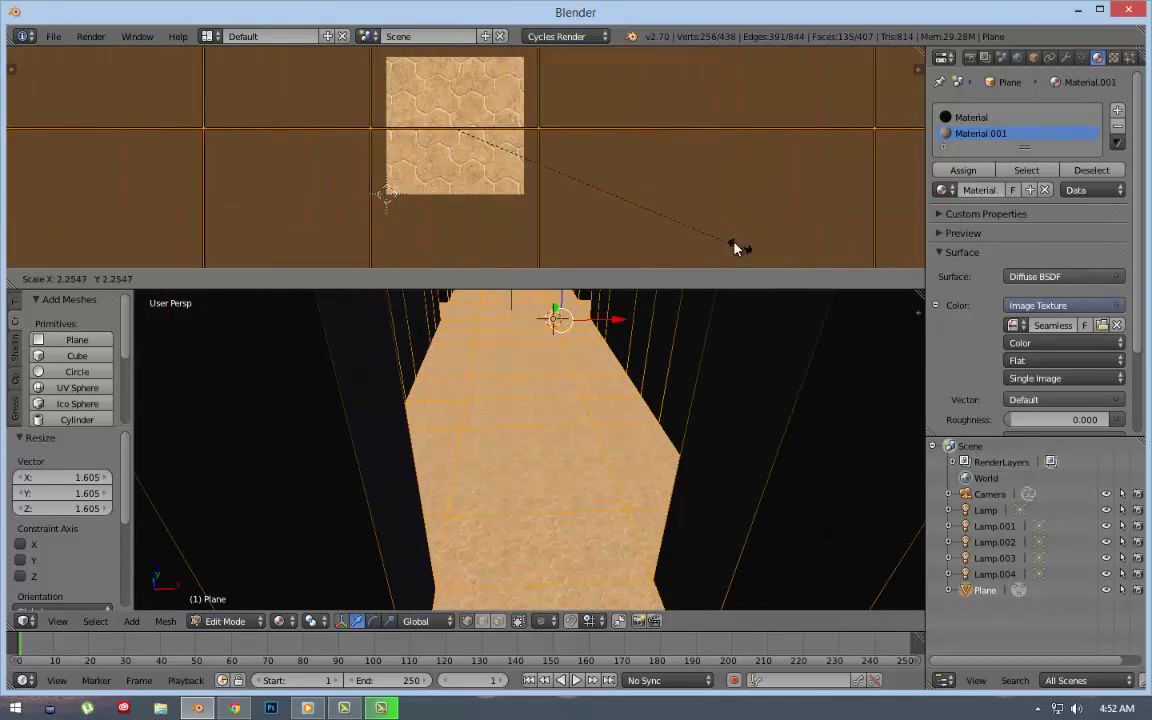
click(590, 183)
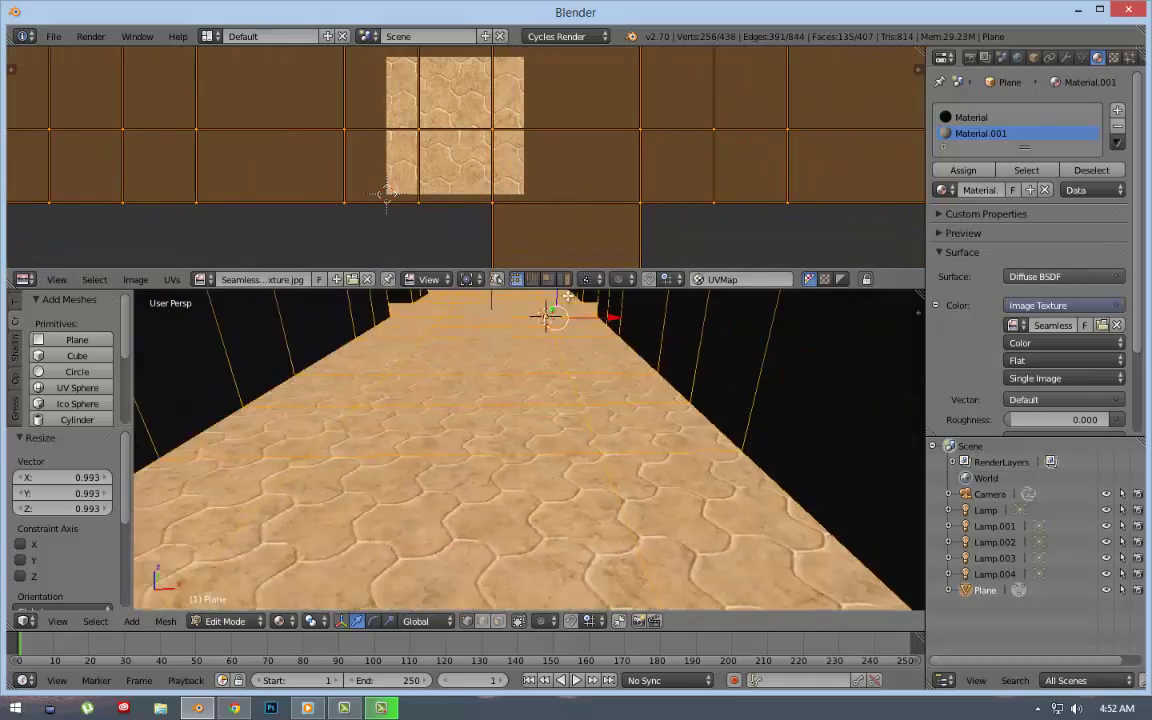
mouse_move(520, 450)
middle_down()
mouse_move(520, 400)
mouse_move(367, 432)
mouse_move(200, 442)
mouse_move(319, 423)
mouse_move(733, 429)
mouse_move(830, 509)
mouse_move(427, 494)
mouse_move(700, 460)
mouse_move(562, 437)
middle_up()
key(Tab)
key(Tab)
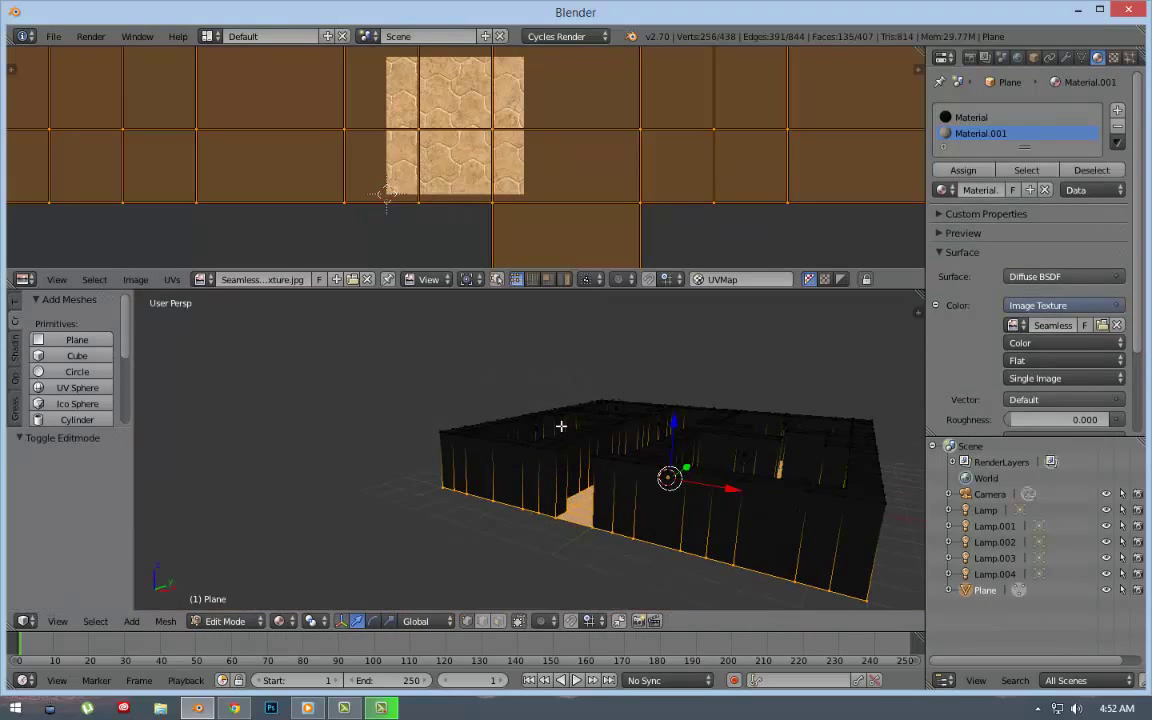
Deselect all, then circle-select the wall faces in front ortho view with occlusion off.
shift+scroll(715, 172, down, 3)
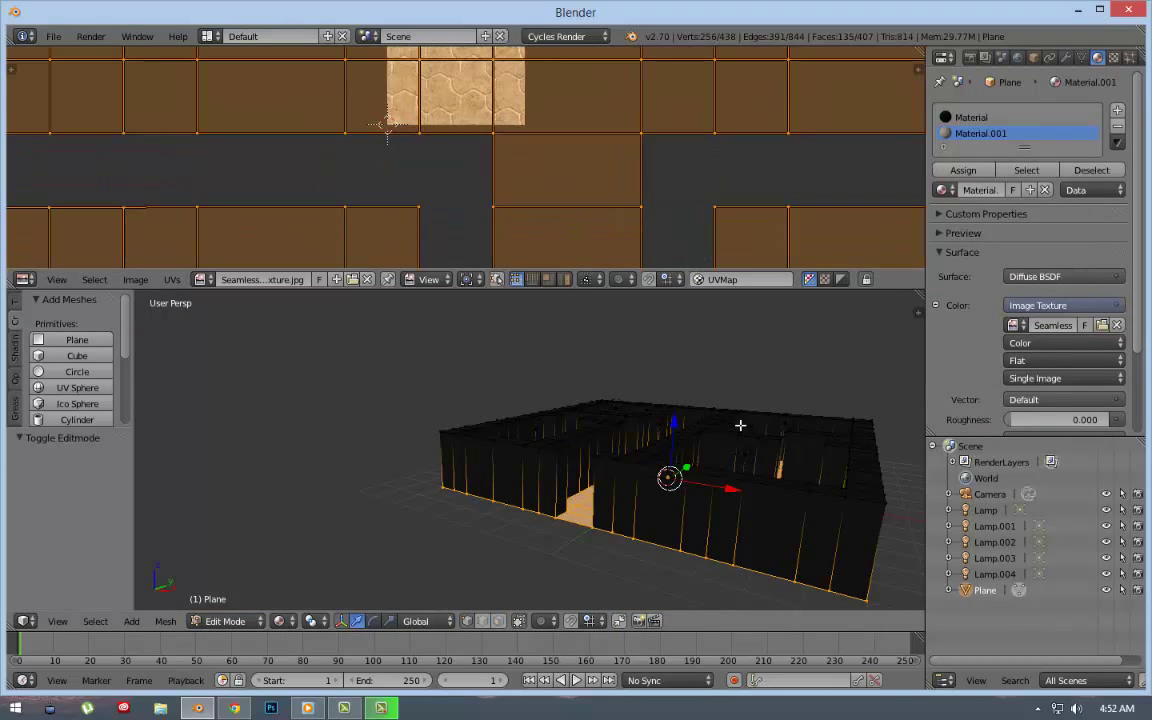
middle_drag(741, 422, 568, 527)
key(KP_1)
key(KP_5)
key(a)
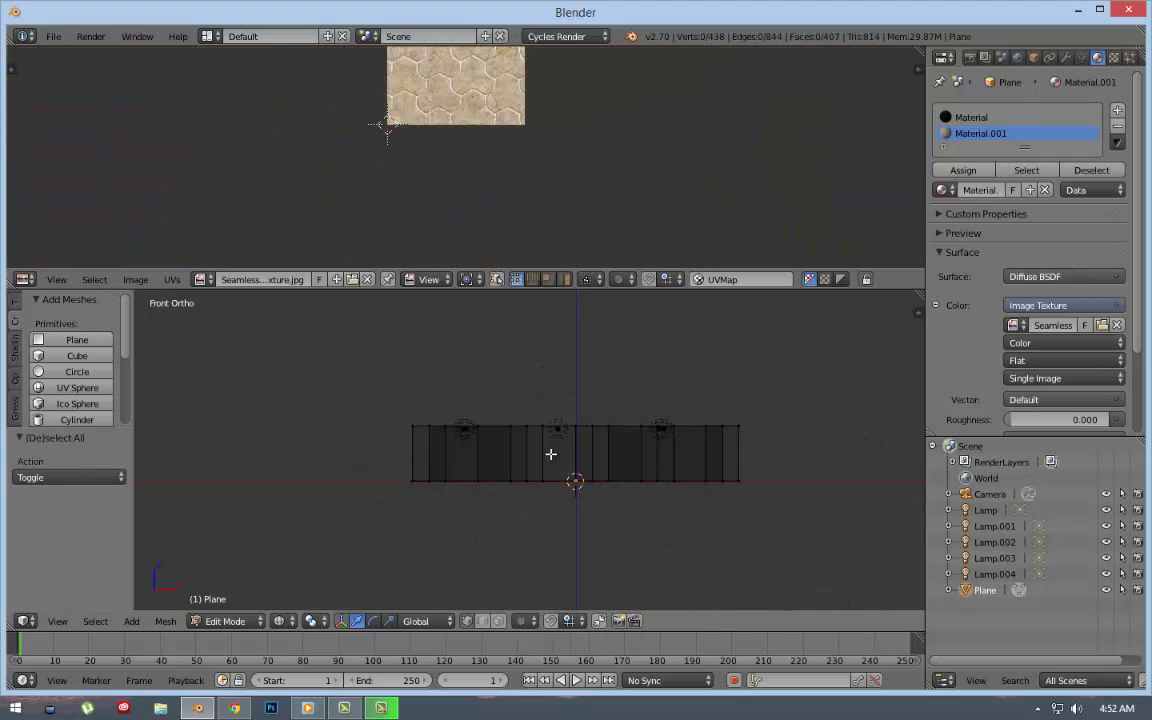
click(481, 621)
key(c)
drag(427, 454, 608, 457)
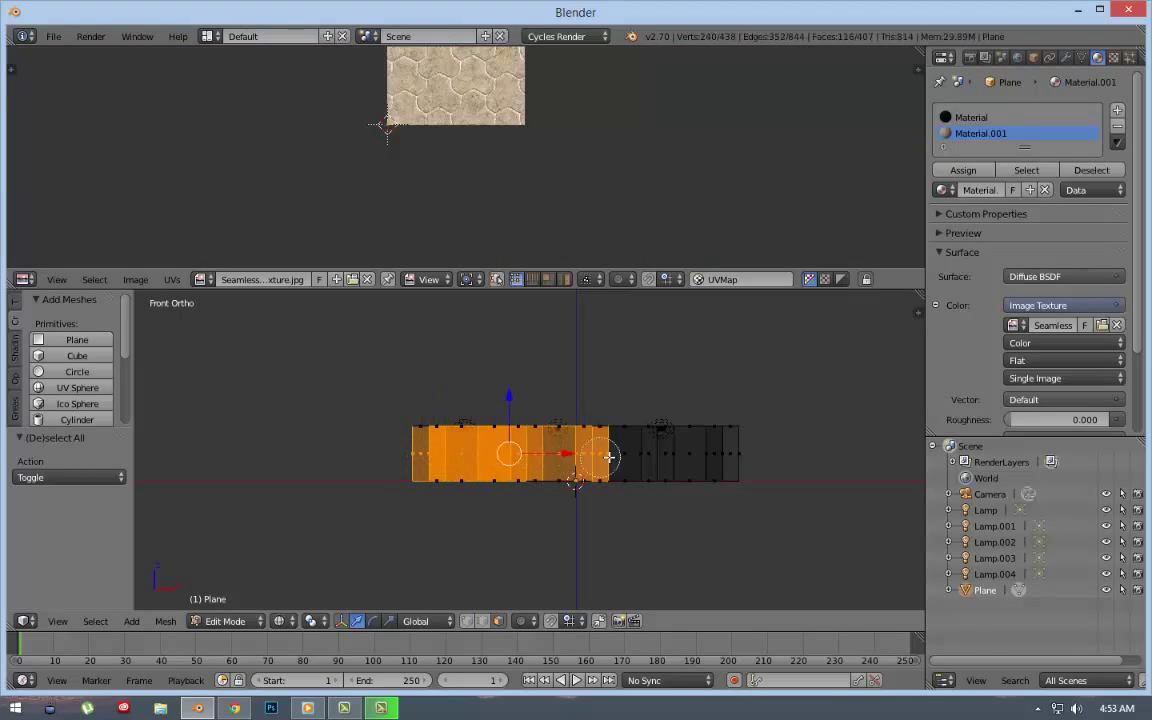
Return the maze to solid display with textures shown, viewed from above.
middle_drag(843, 337, 797, 435)
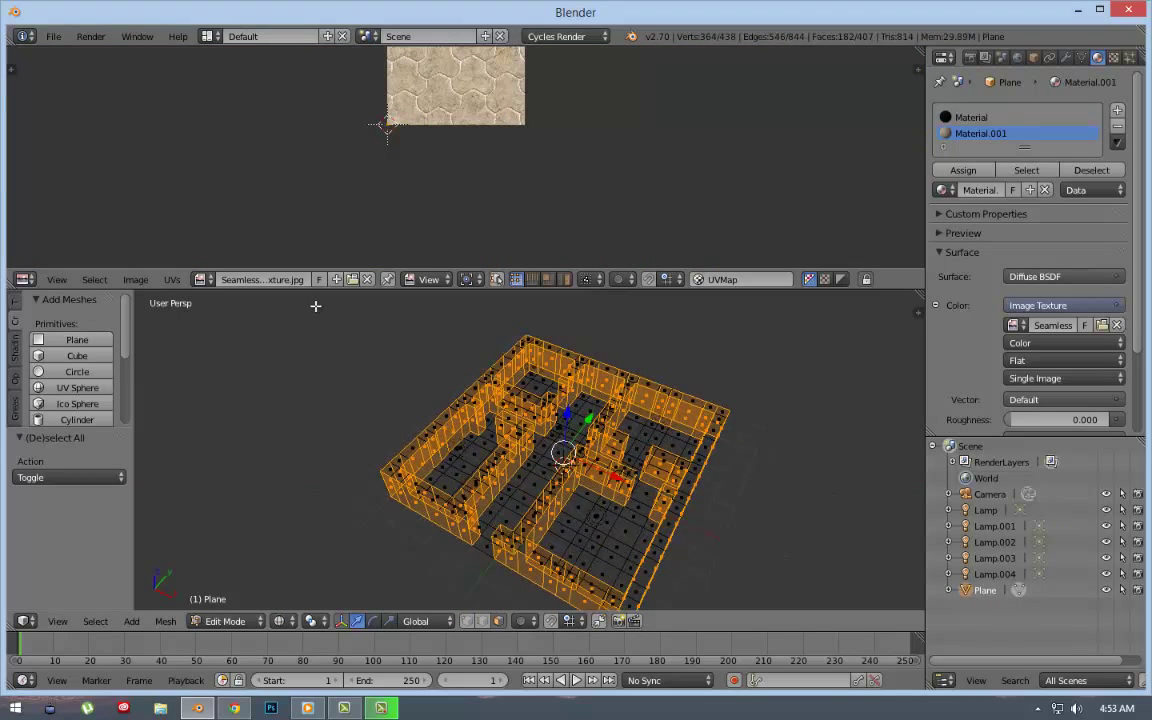
key(z)
middle_drag(649, 462, 560, 520)
click(281, 621)
click(363, 513)
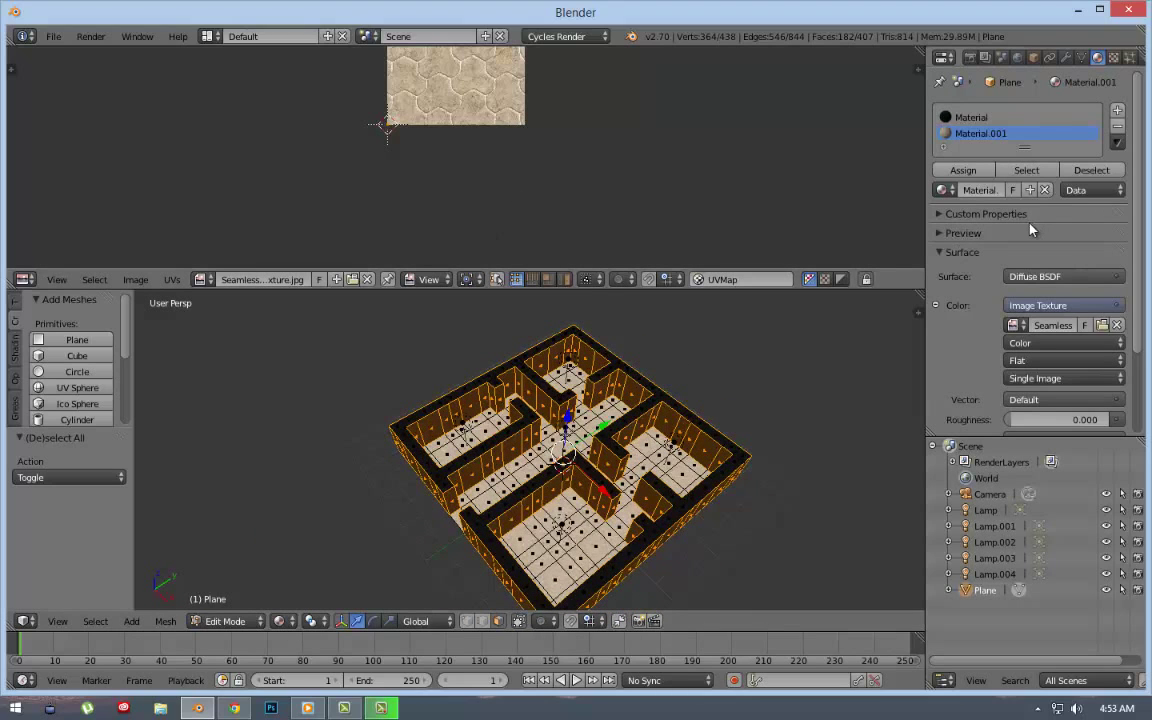
Add a new Material.002 for the walls with an Image Texture colour.
click(1045, 190)
click(1000, 190)
click(1120, 322)
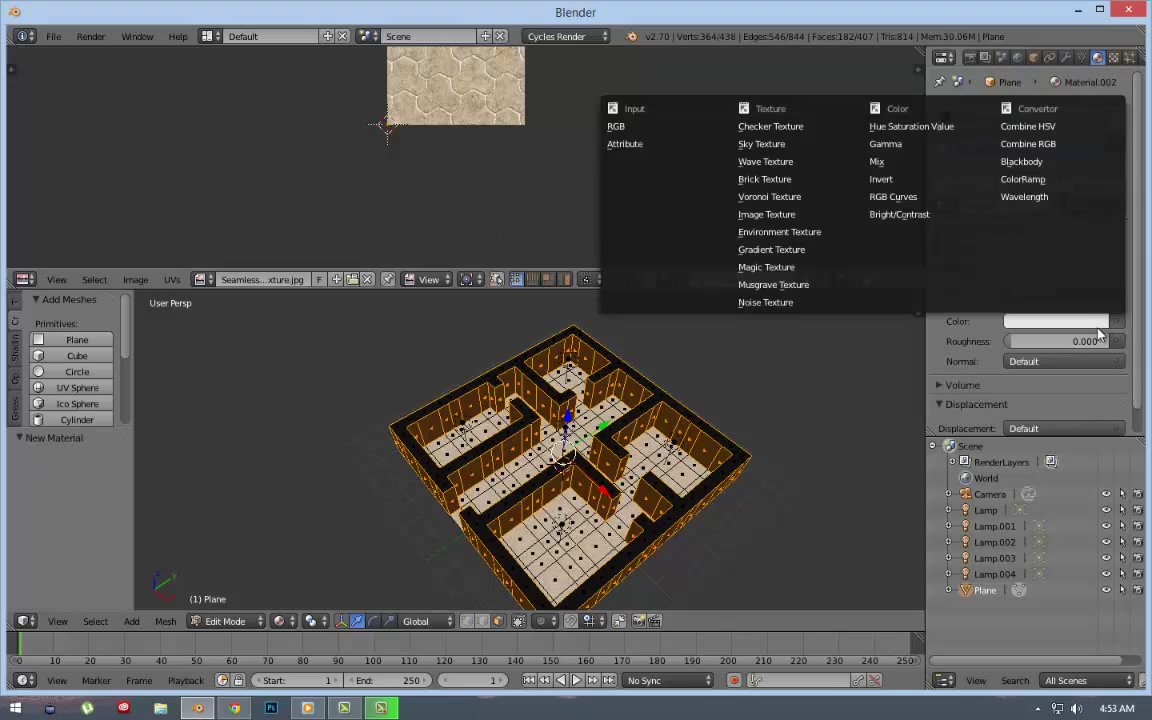
click(1055, 321)
Browse the ImageLib folder for a wall image, then switch over to Chrome.
click(766, 214)
key(alt+o)
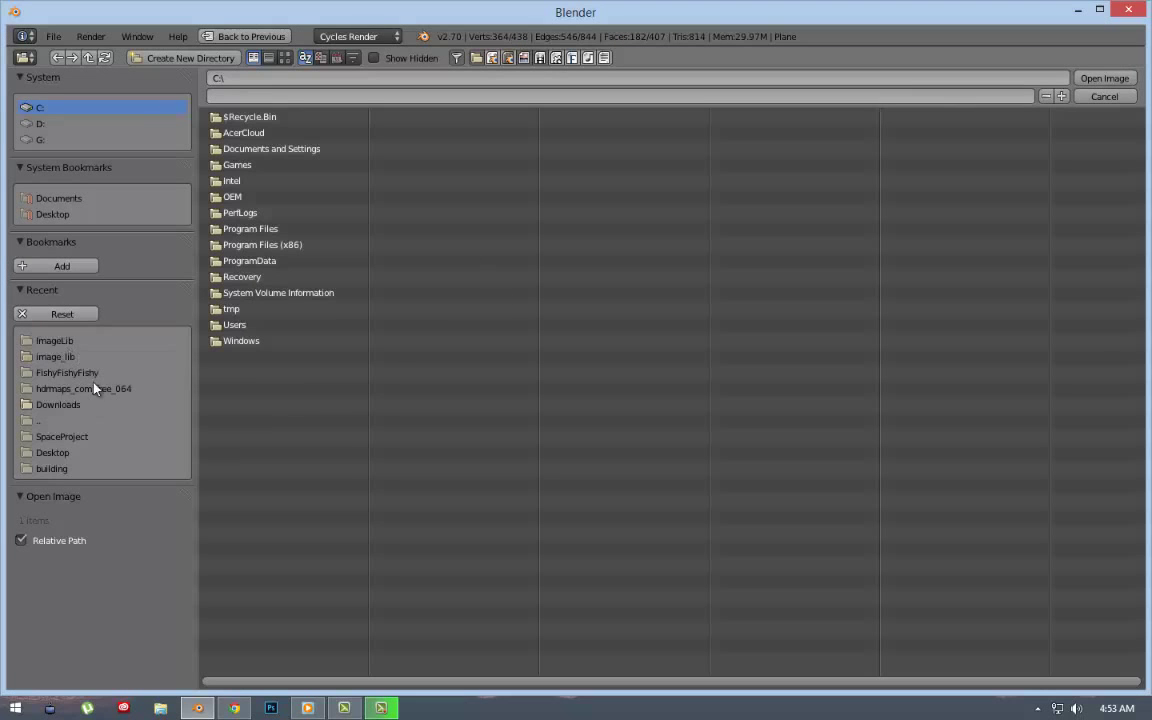
click(55, 340)
click(285, 57)
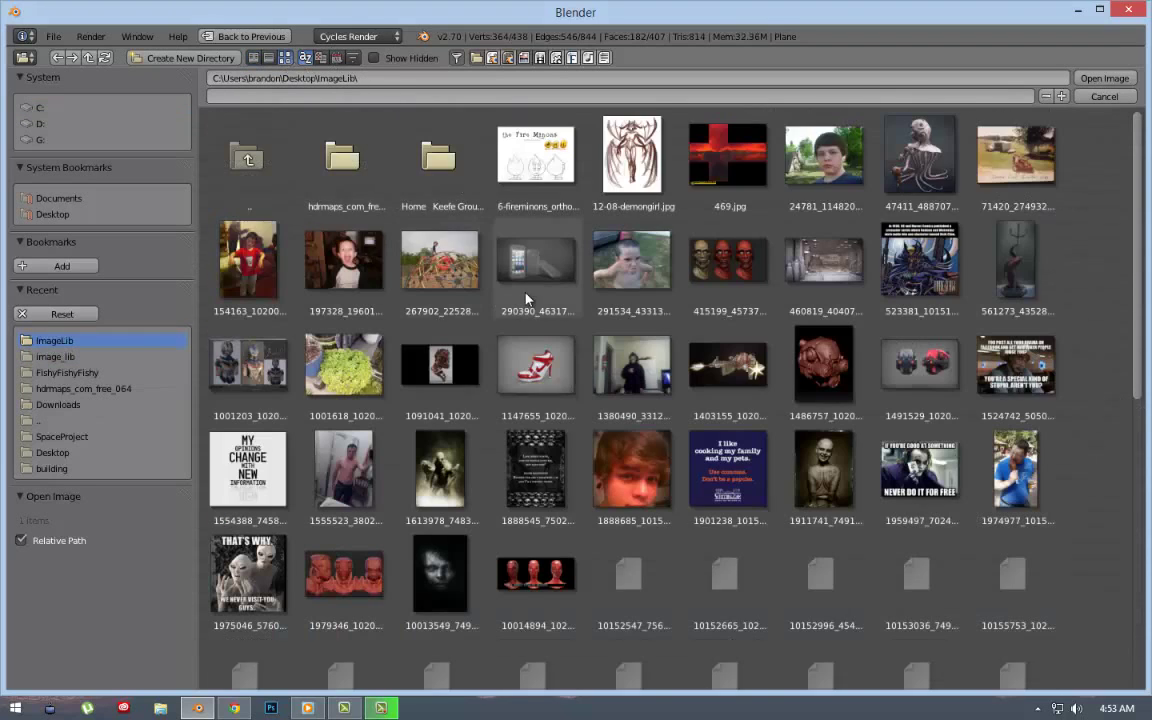
scroll(527, 298, down, 3)
scroll(527, 298, down, 5)
scroll(812, 382, down, 2)
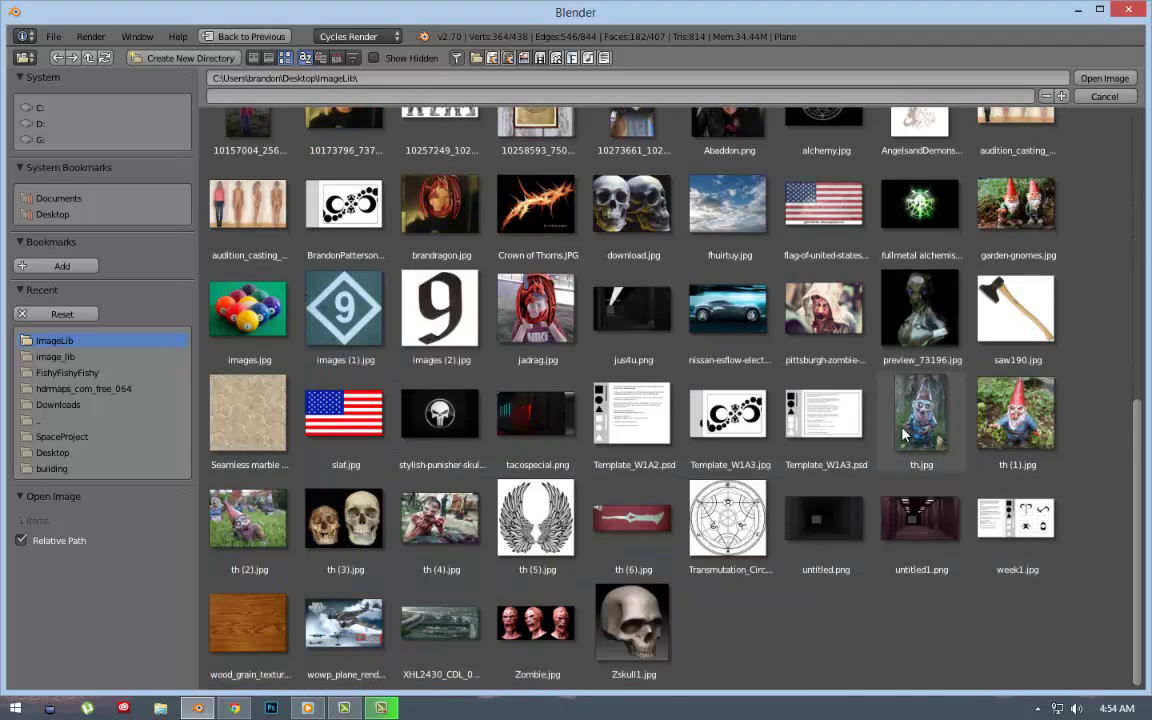
scroll(902, 432, up, 3)
scroll(750, 350, up, 3)
scroll(600, 280, up, 3)
scroll(433, 180, up, 1)
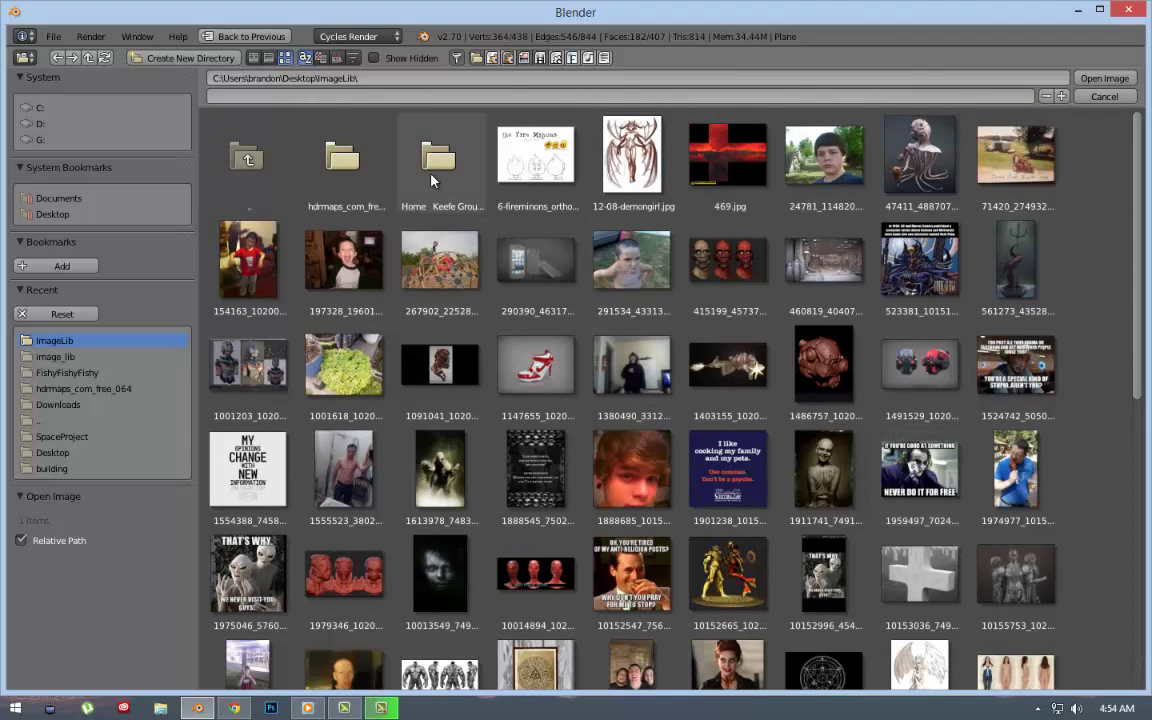
key(BackSpace)
key(shift+BackSpace)
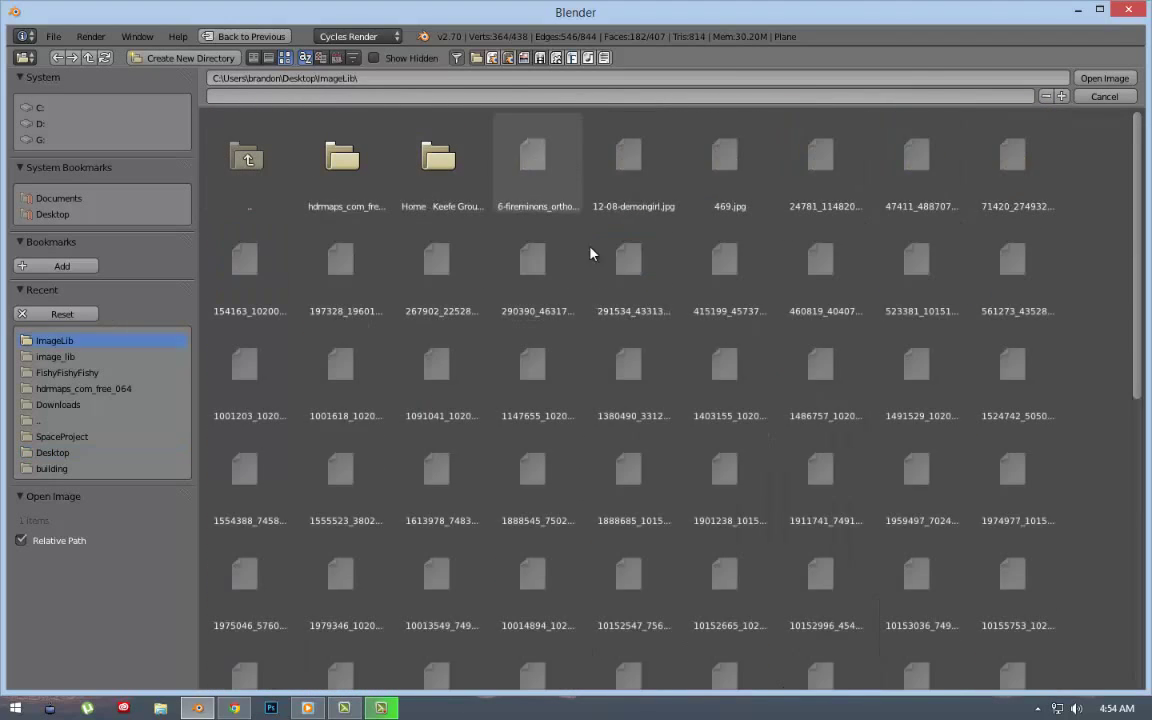
key(alt+Tab)
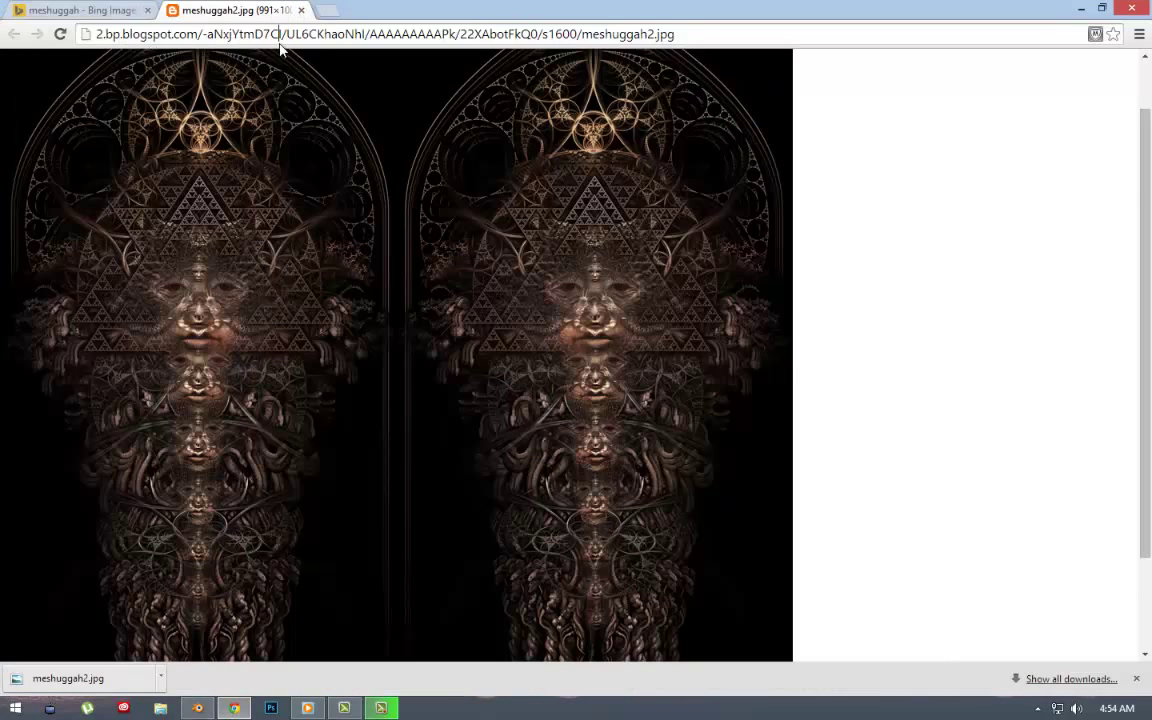
Go to the CG Textures website and browse to Brick › Medieval › Messy.
click(281, 36)
text(www.cgte)
key(Return)
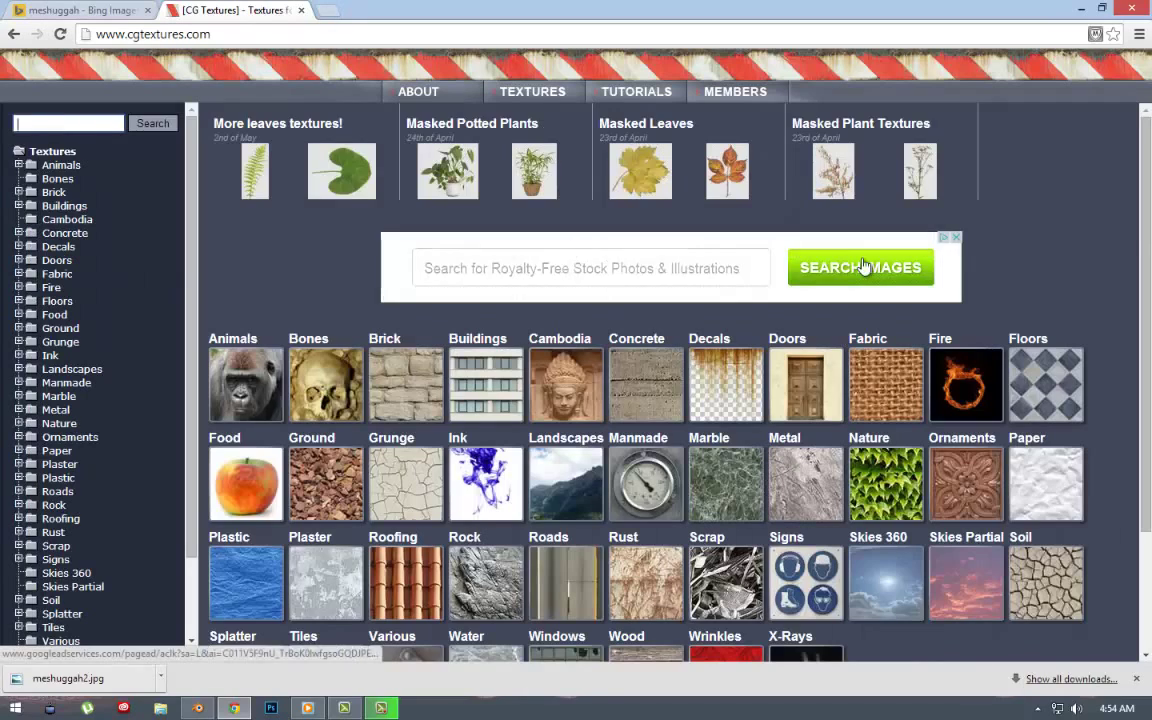
scroll(1010, 430, down, 3)
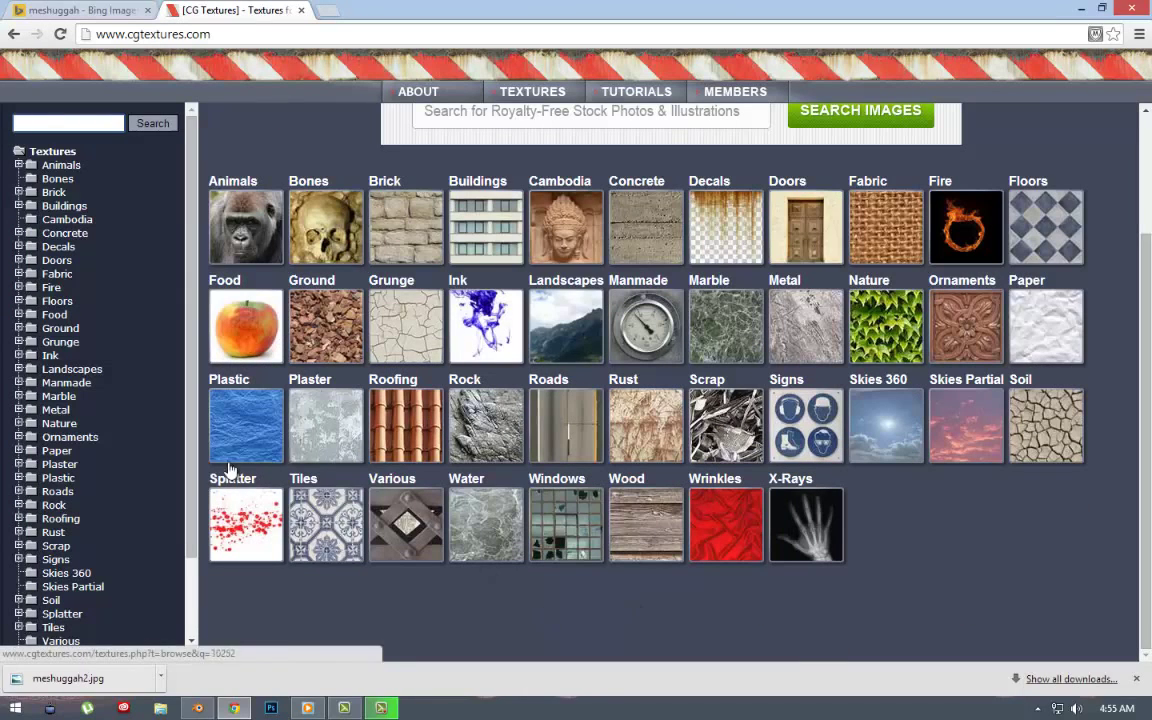
click(405, 225)
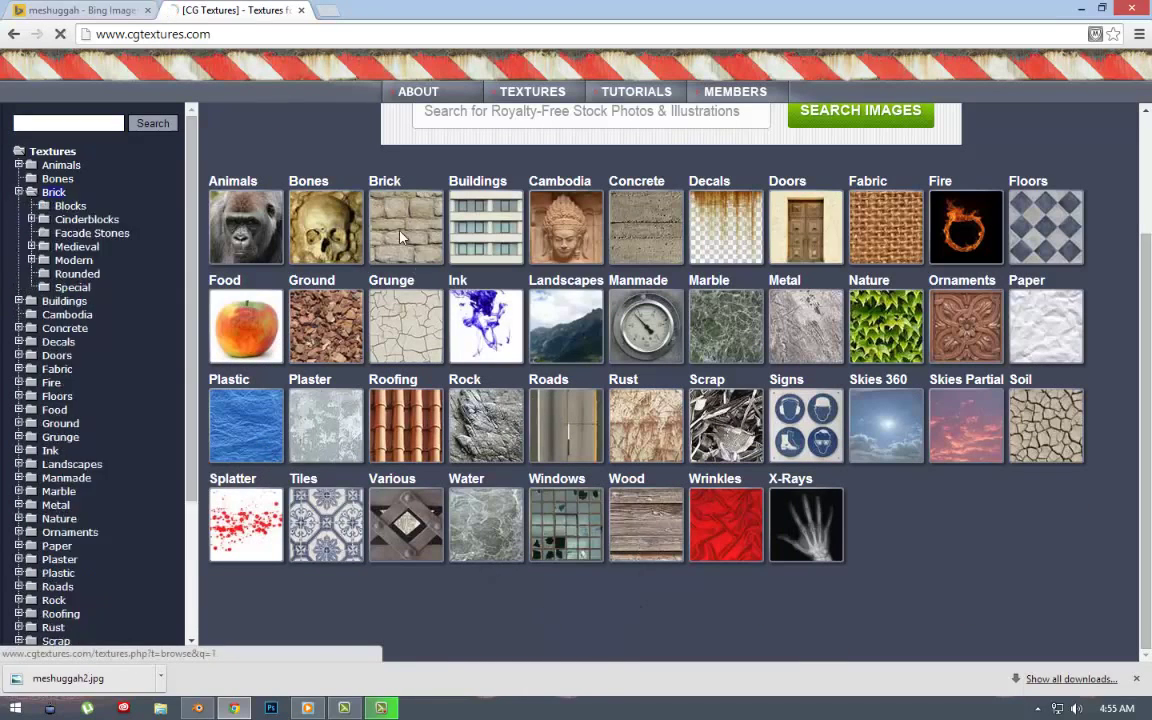
scroll(633, 496, down, 2)
click(363, 338)
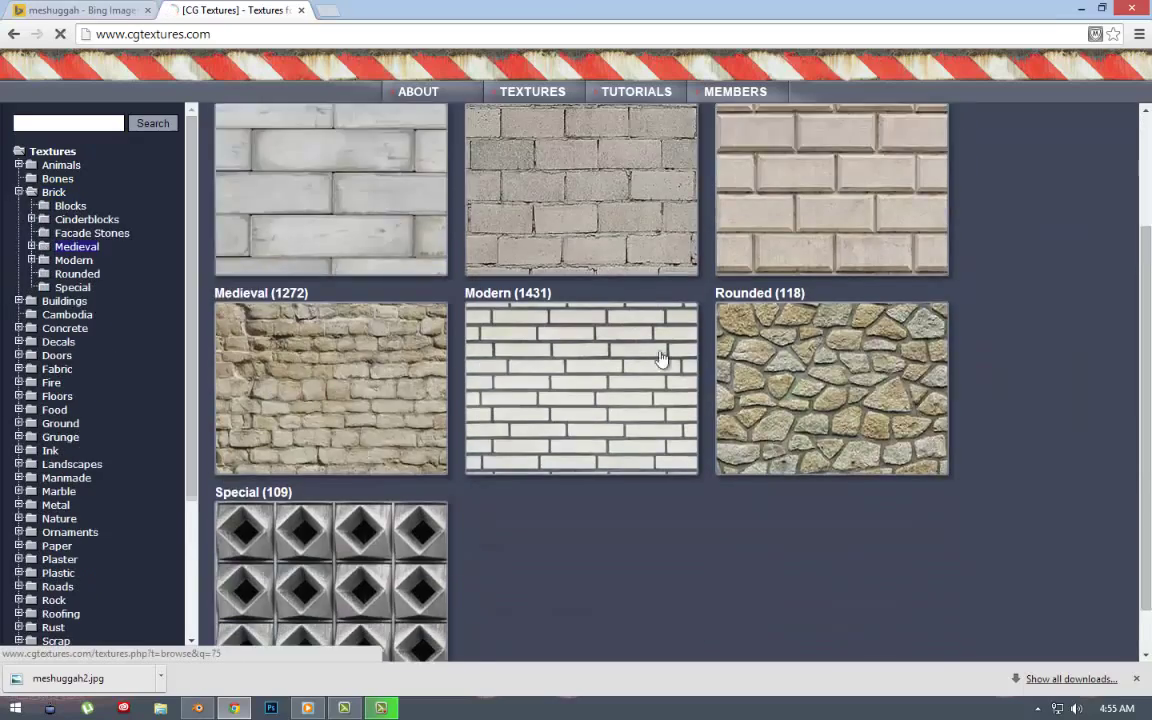
scroll(661, 360, down, 3)
scroll(650, 365, down, 2)
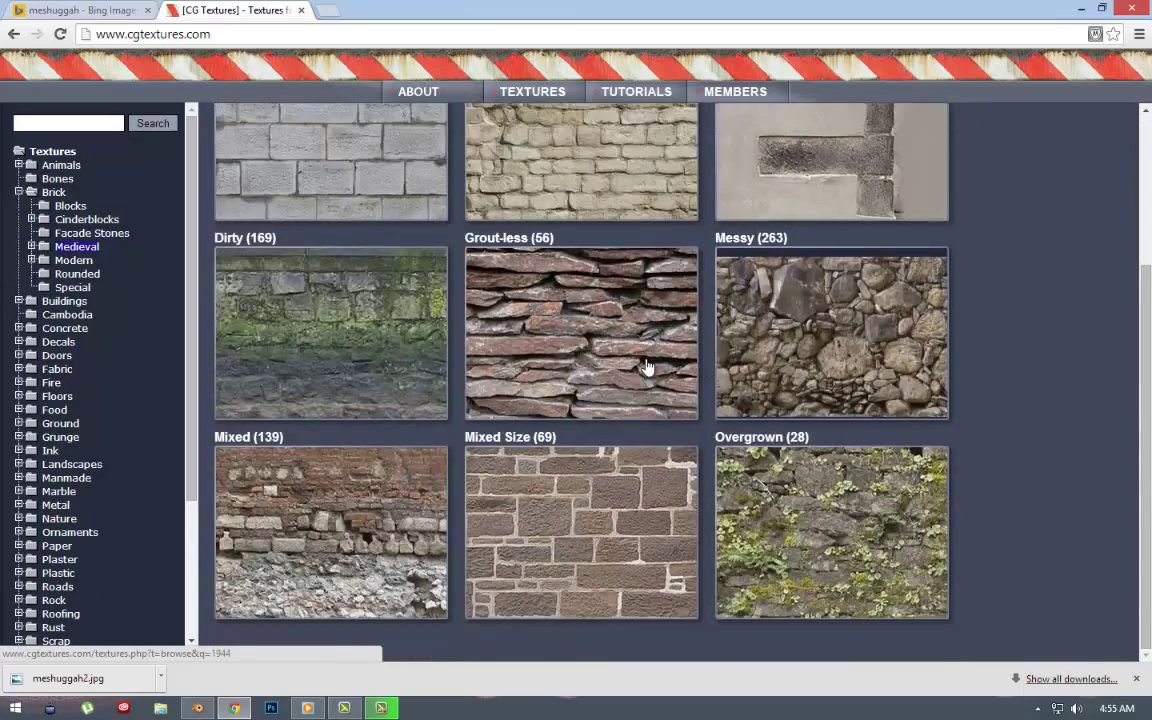
scroll(590, 370, up, 1)
scroll(560, 376, down, 1)
click(780, 352)
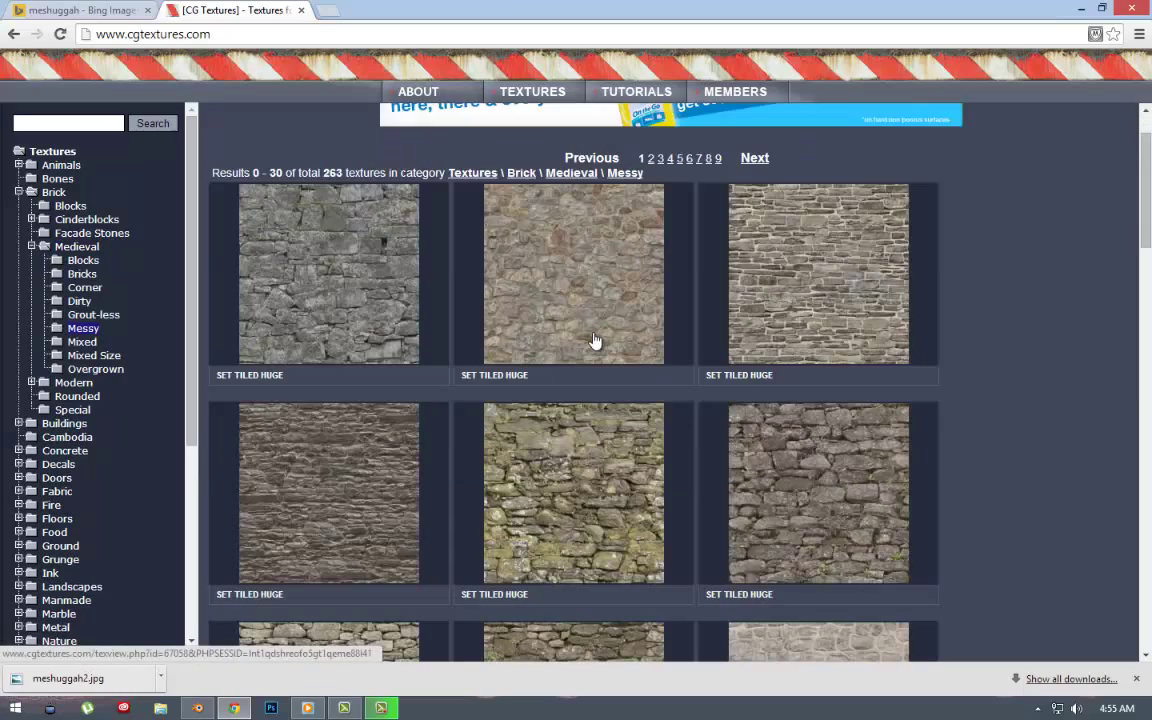
Download the small BrickMessy0200 Image 1 as BrickMessy0200_15_S.jpg.
scroll(616, 481, down, 5)
scroll(616, 481, down, 1)
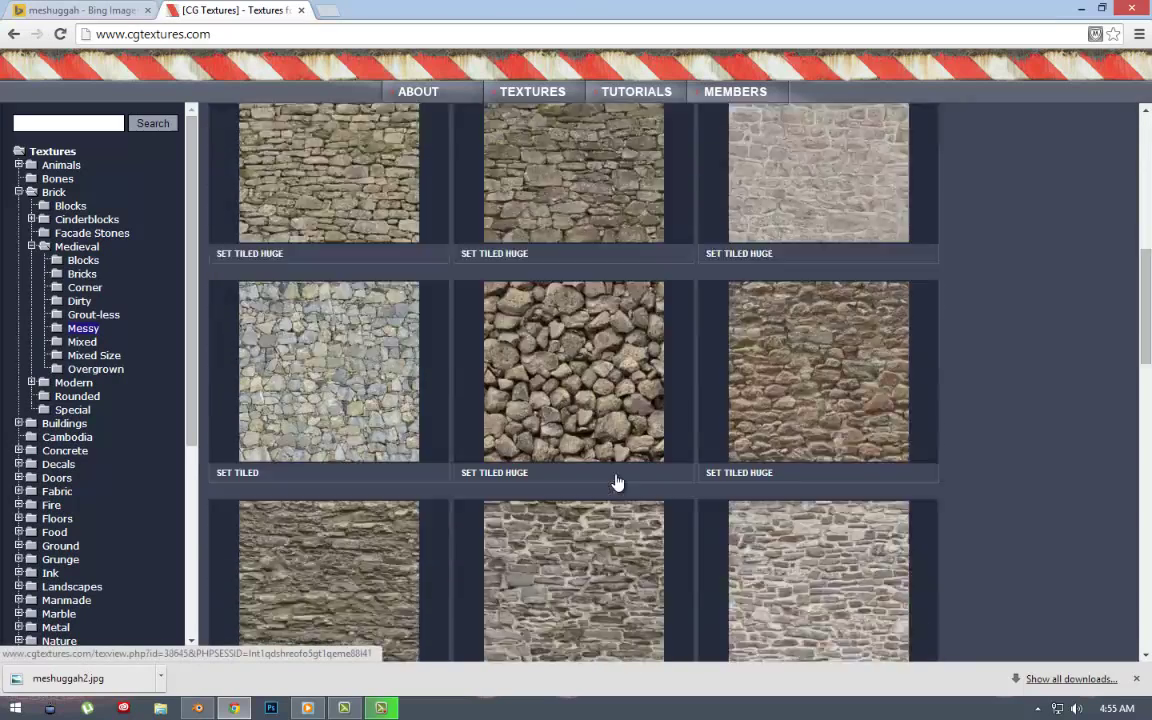
scroll(616, 481, down, 4)
click(856, 410)
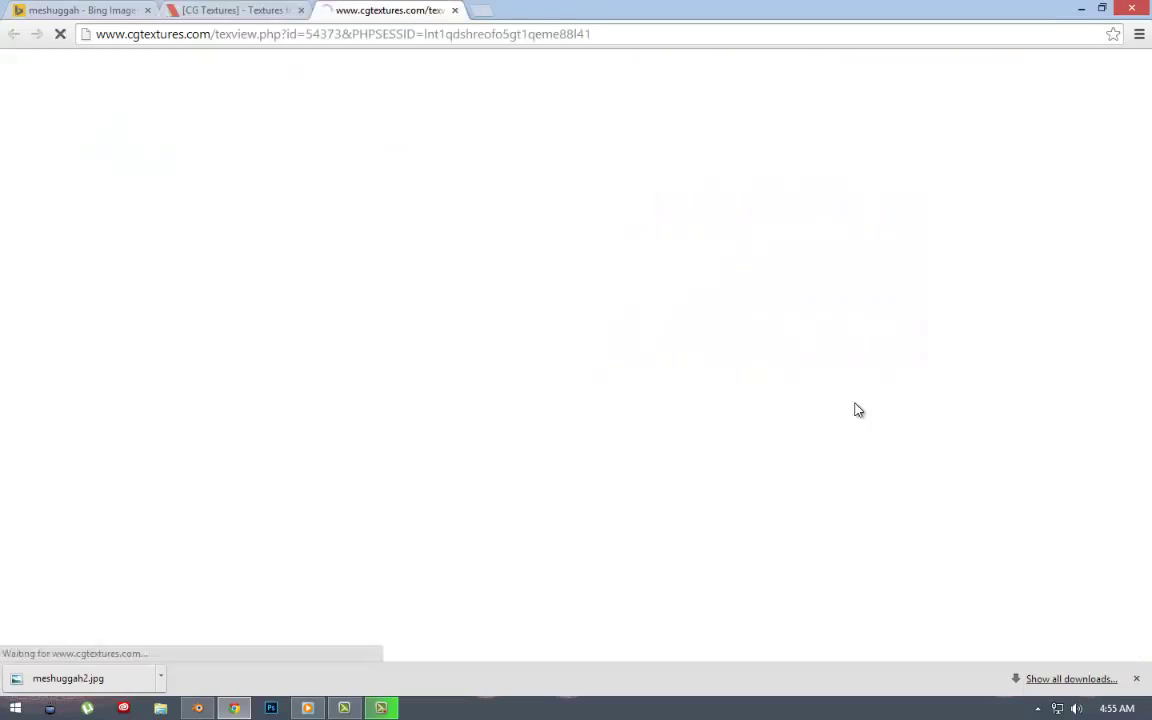
scroll(548, 424, down, 5)
scroll(673, 443, down, 1)
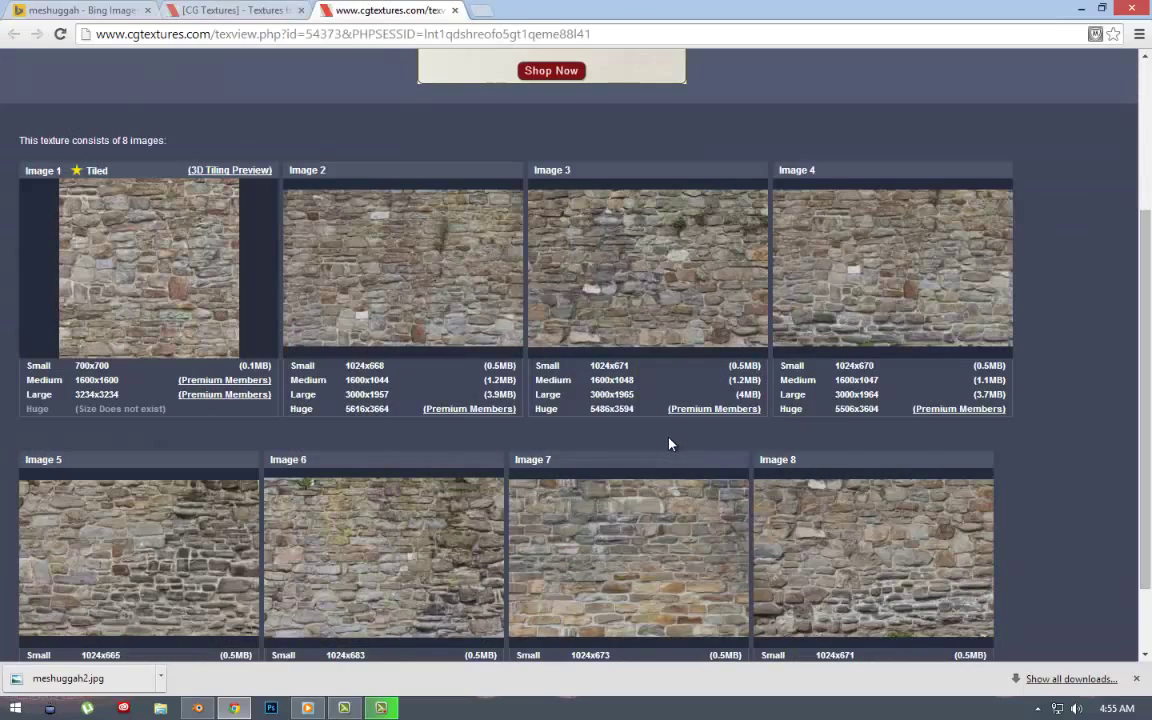
drag(157, 324, 97, 685)
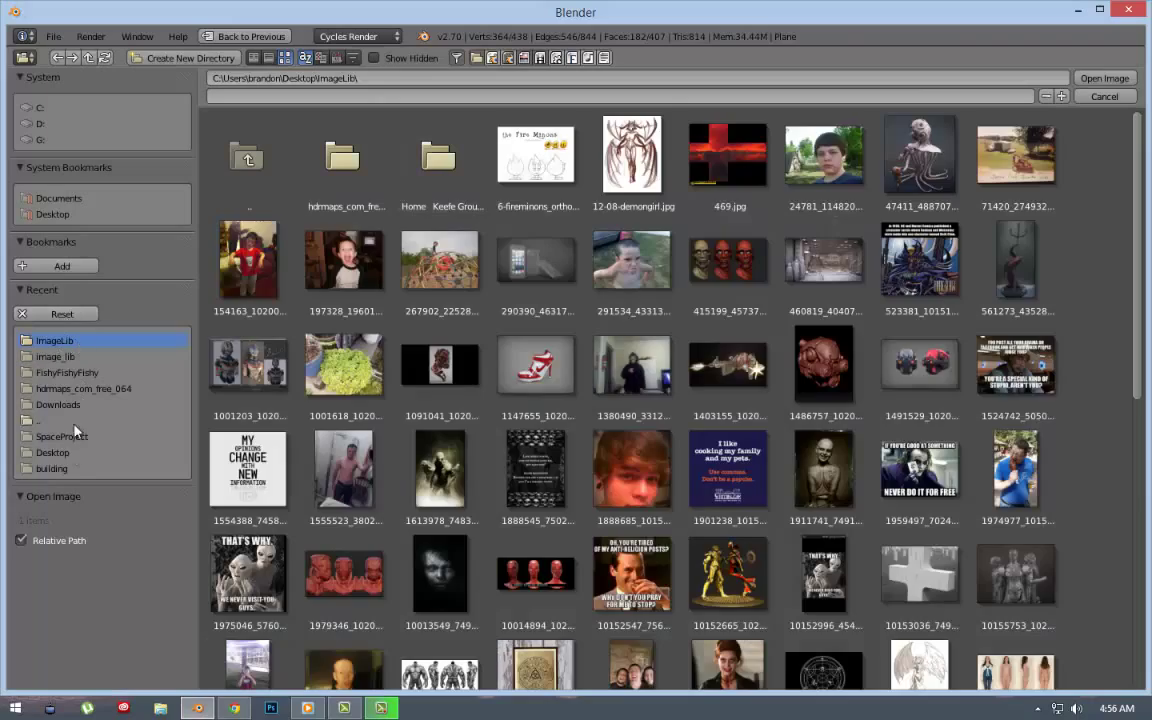
Move Blender's image browser up from the Desktop folder and clear windows off the desktop.
click(52, 452)
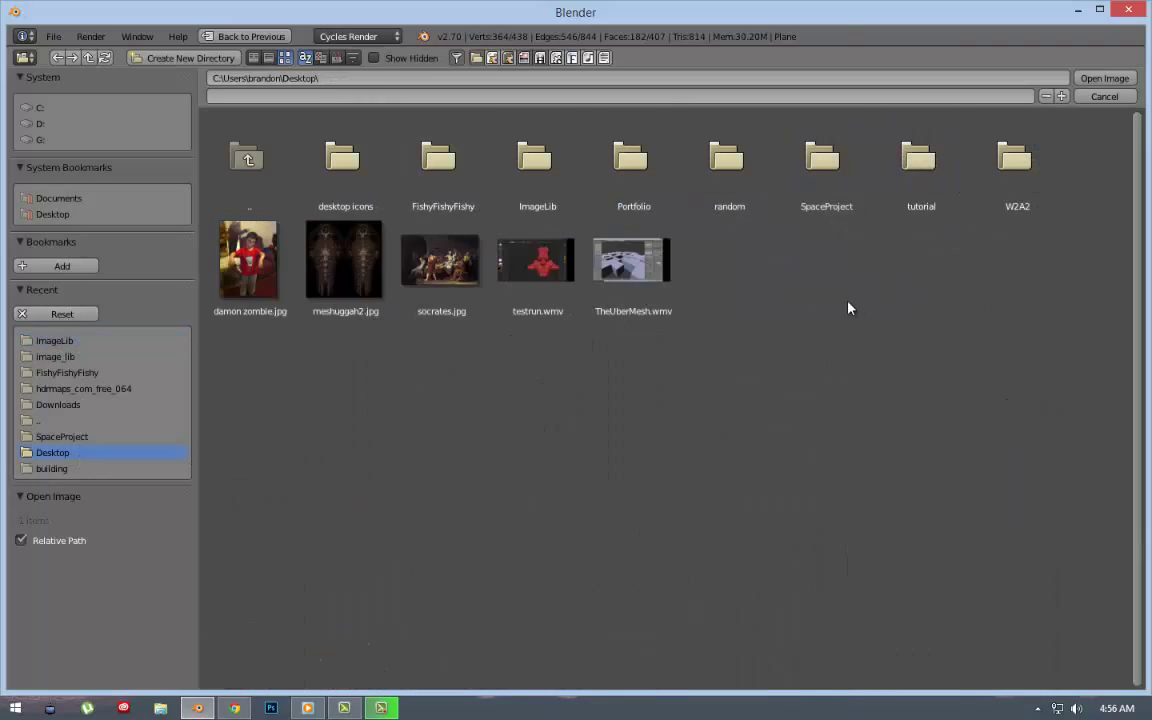
click(250, 160)
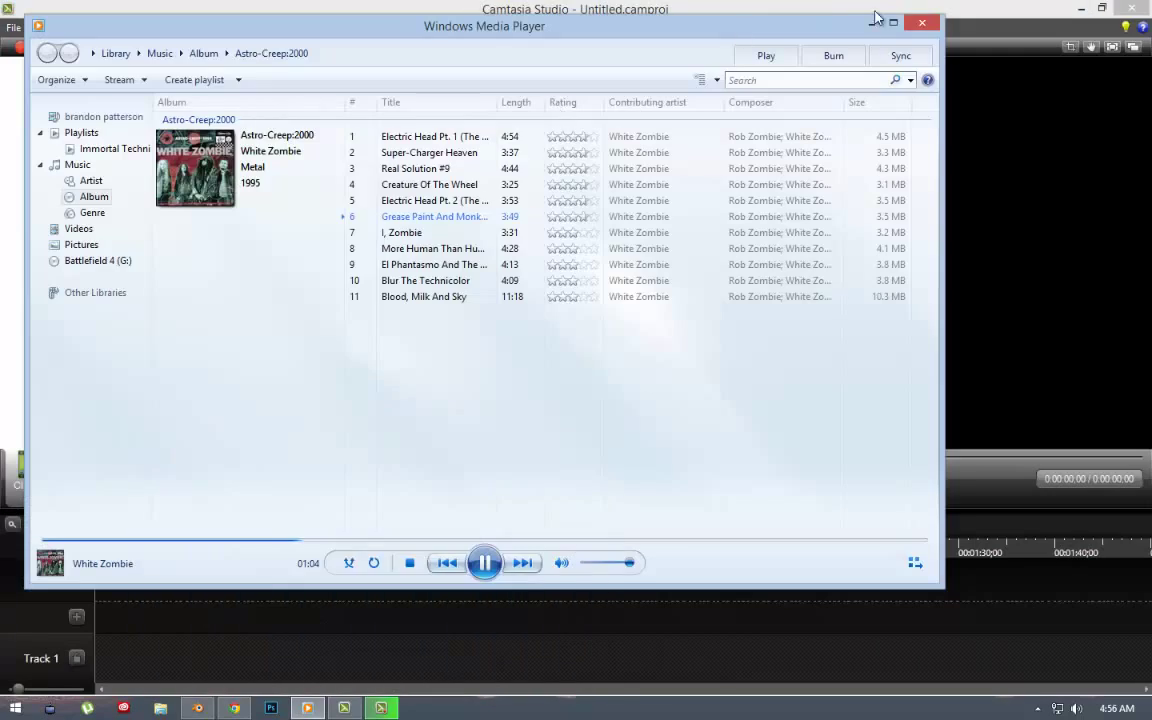
click(875, 20)
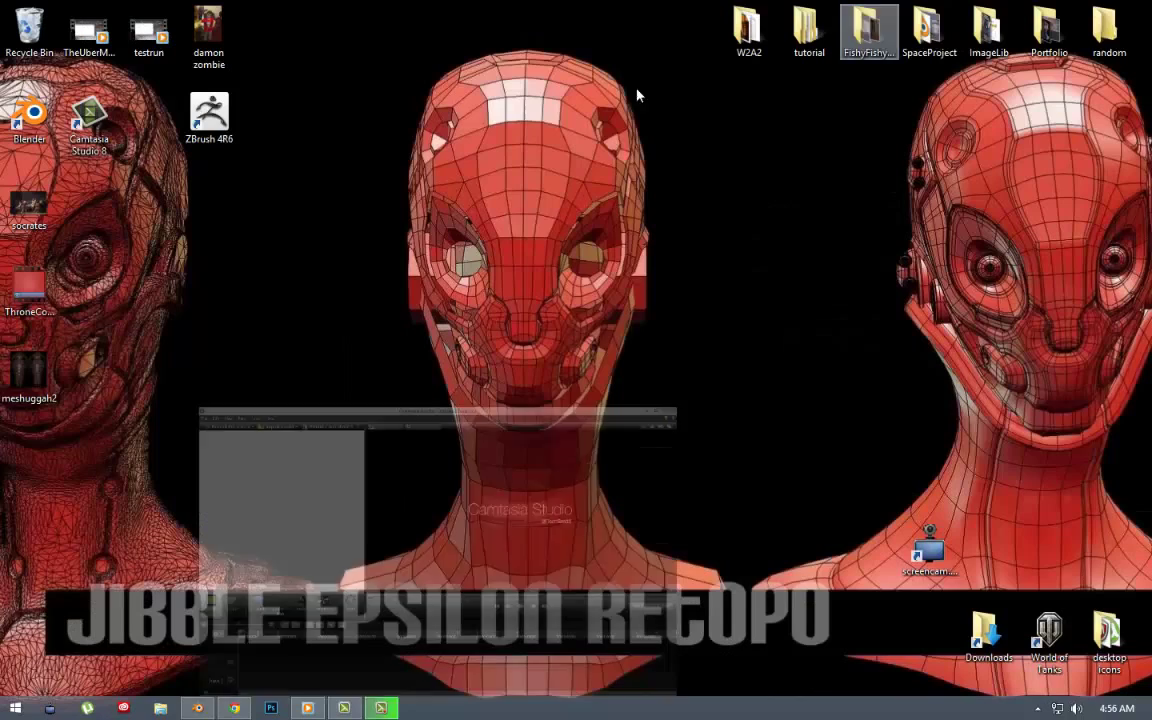
Preview the downloaded BrickMessy0200_15_S image in Photo Viewer, then close it.
click(237, 709)
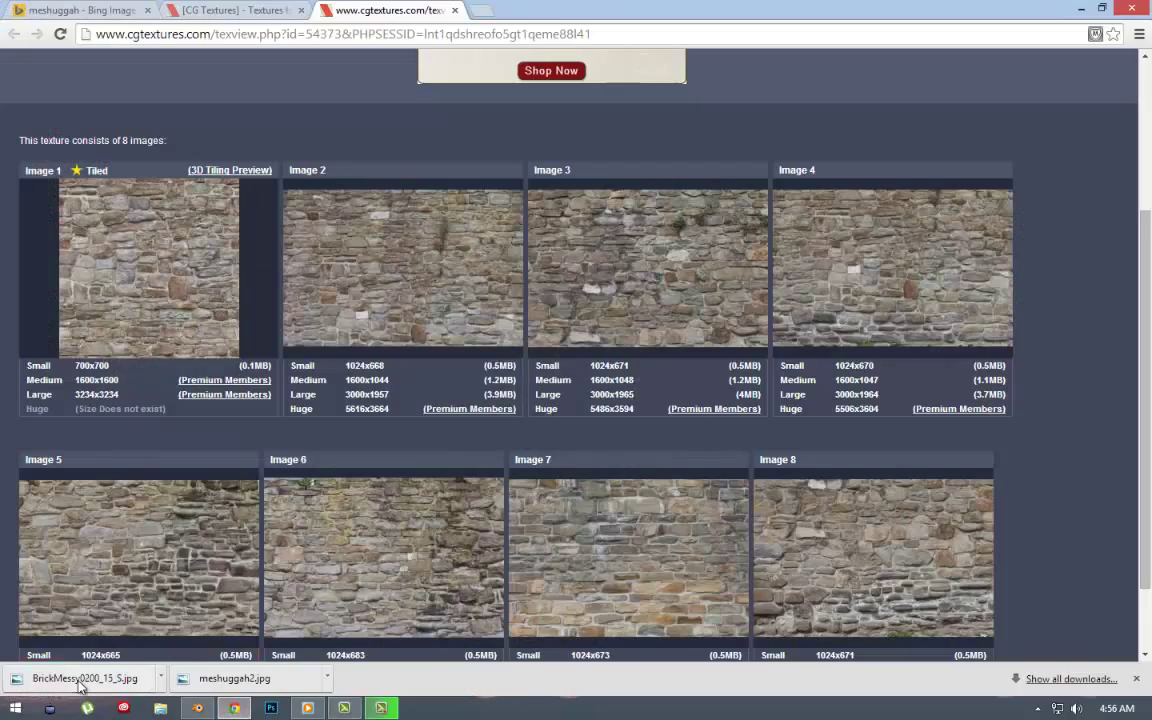
click(80, 680)
click(242, 31)
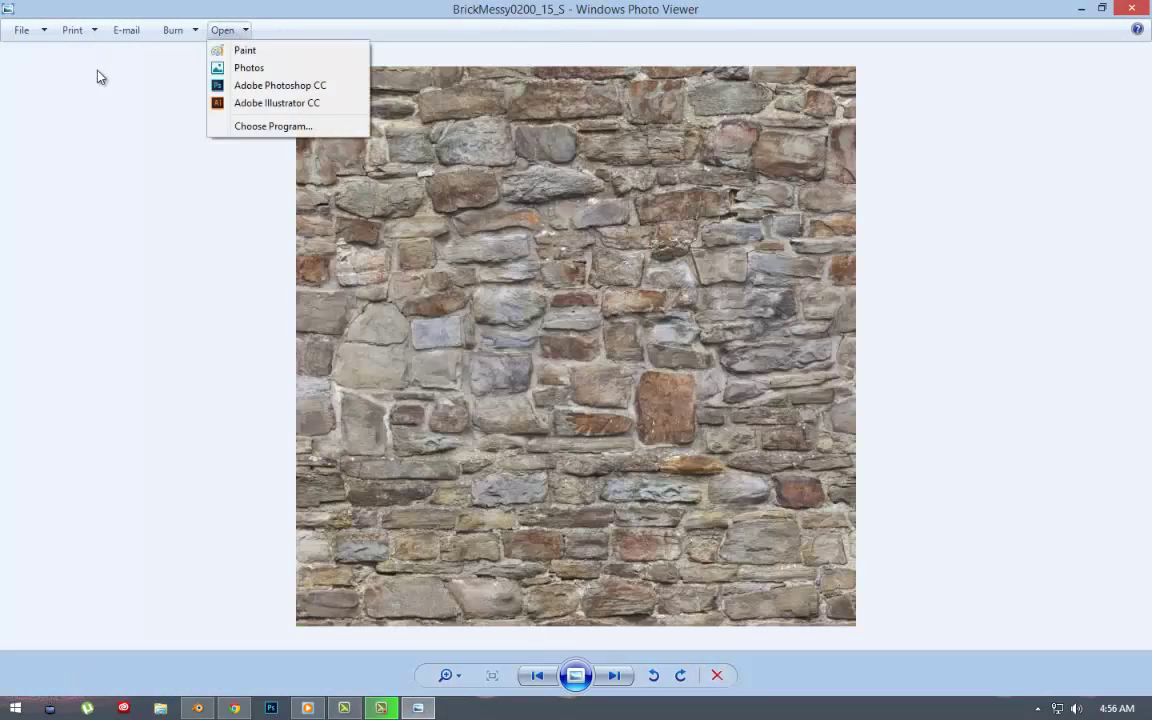
click(234, 709)
Show the download in its folder and move BrickMessy0200_15_S out of Downloads.
right_click(137, 670)
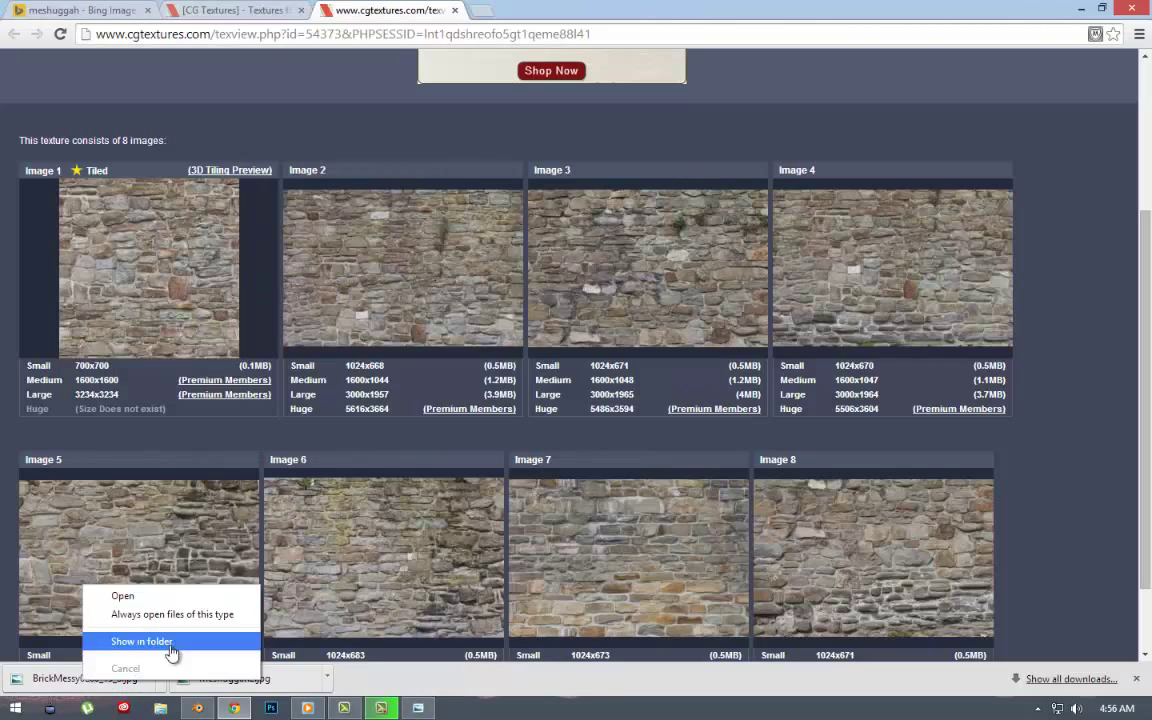
click(141, 641)
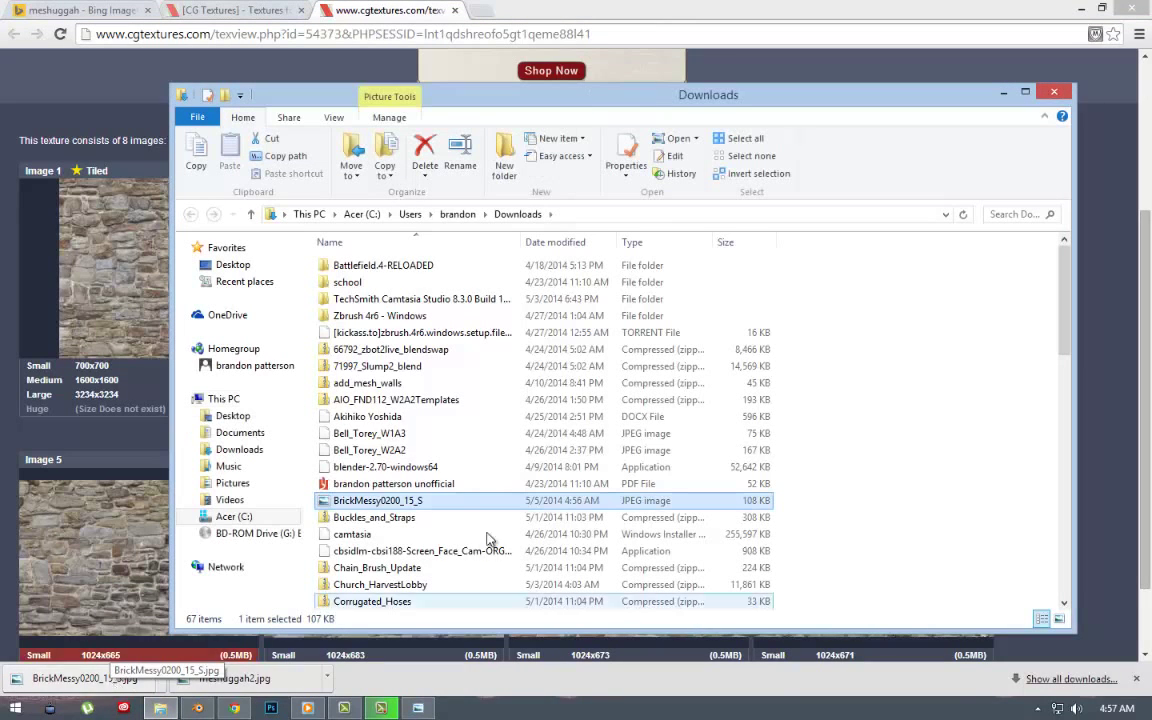
right_click(340, 500)
click(384, 449)
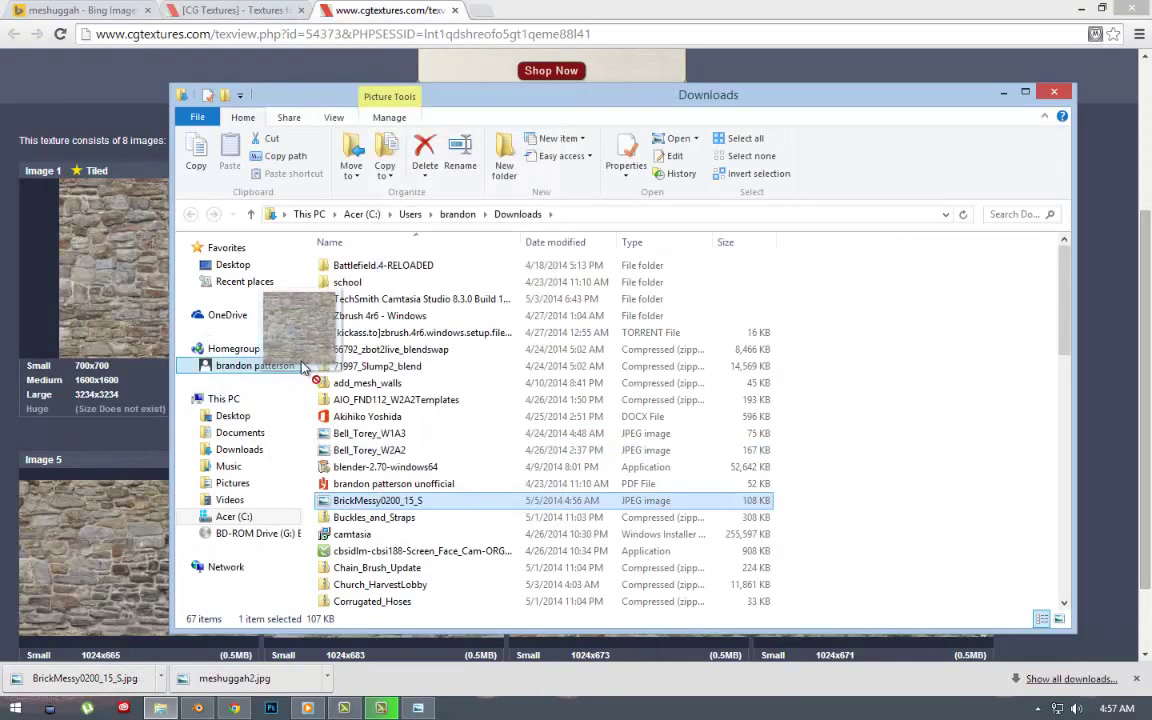
click(1001, 93)
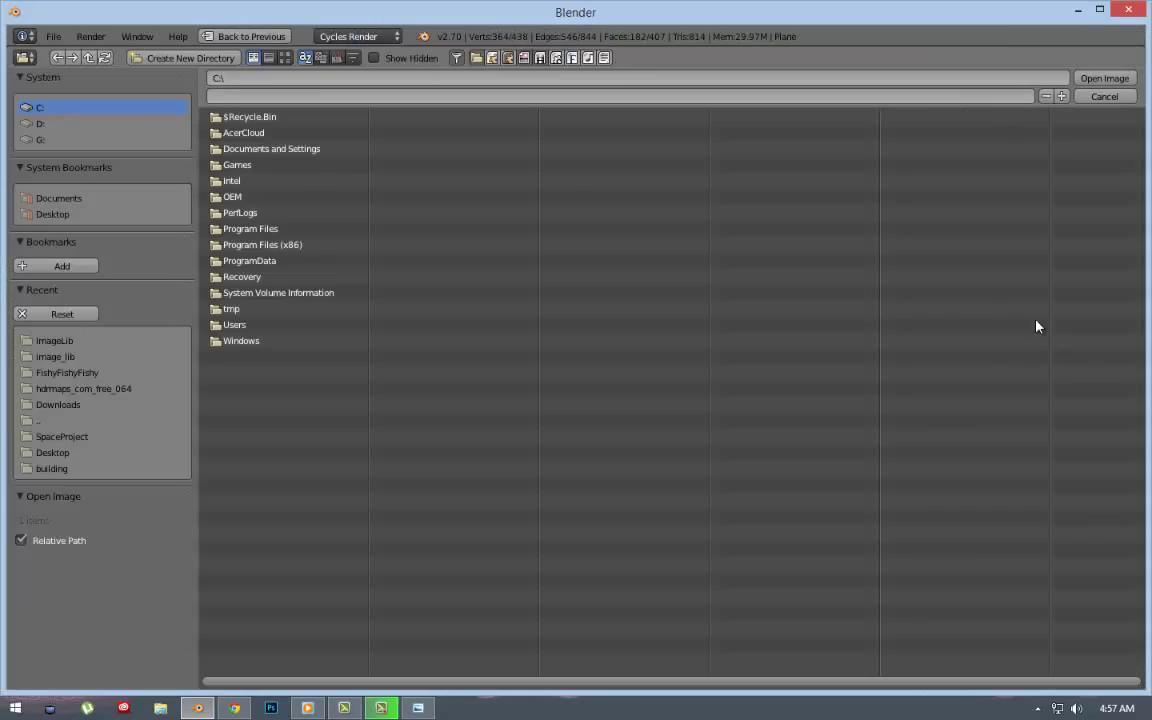
Load the BrickMessy0200_15_S stone image into the wall's Image Texture node.
click(52, 452)
double_click(289, 291)
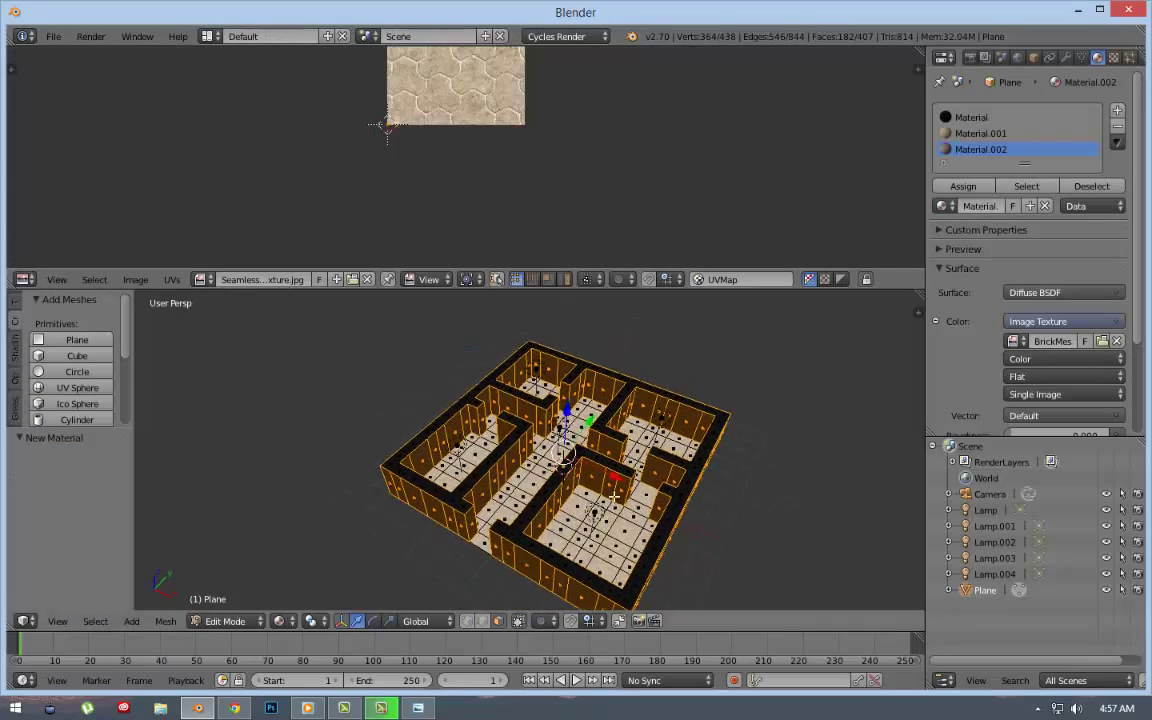
scroll(494, 292, up, 5)
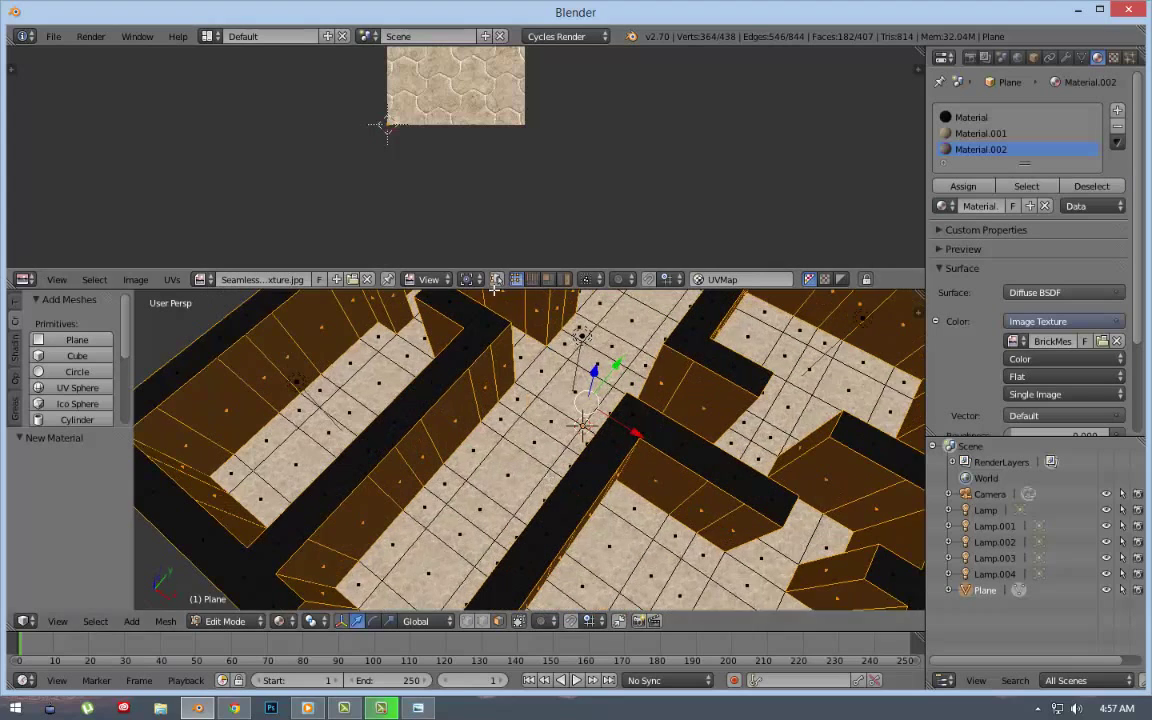
Unwrap the wall faces and display the BrickMessy image behind their UVs.
key(u)
click(525, 403)
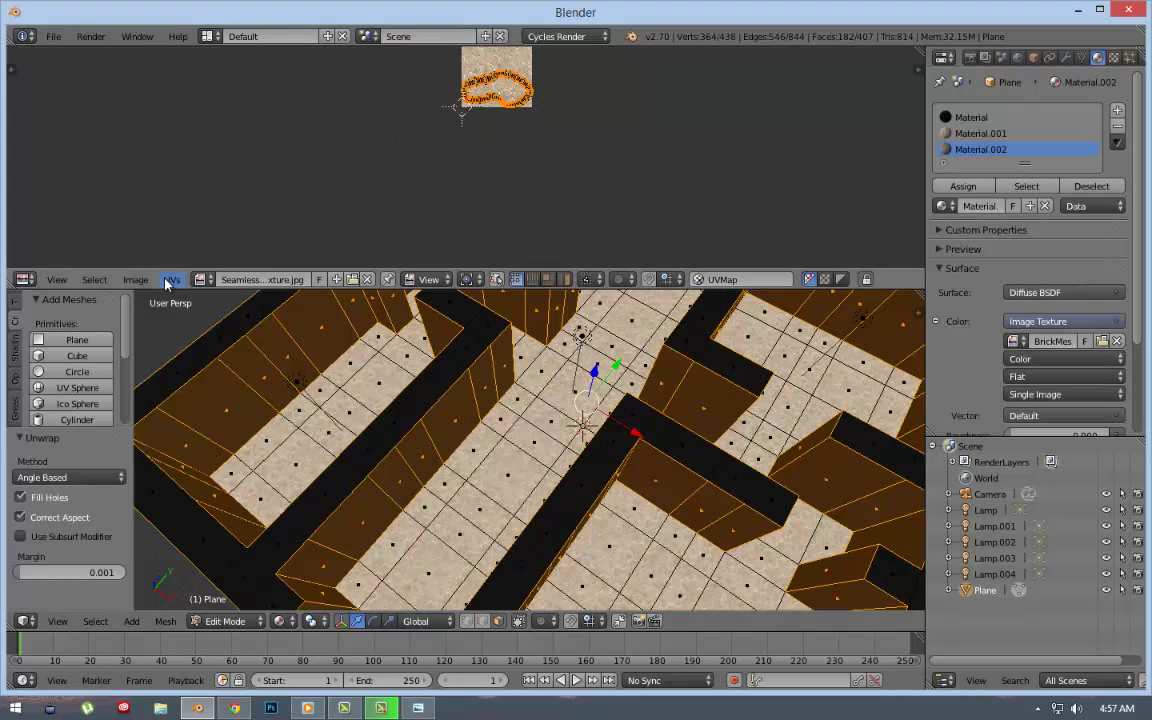
click(203, 279)
click(230, 301)
middle_drag(430, 560, 470, 420)
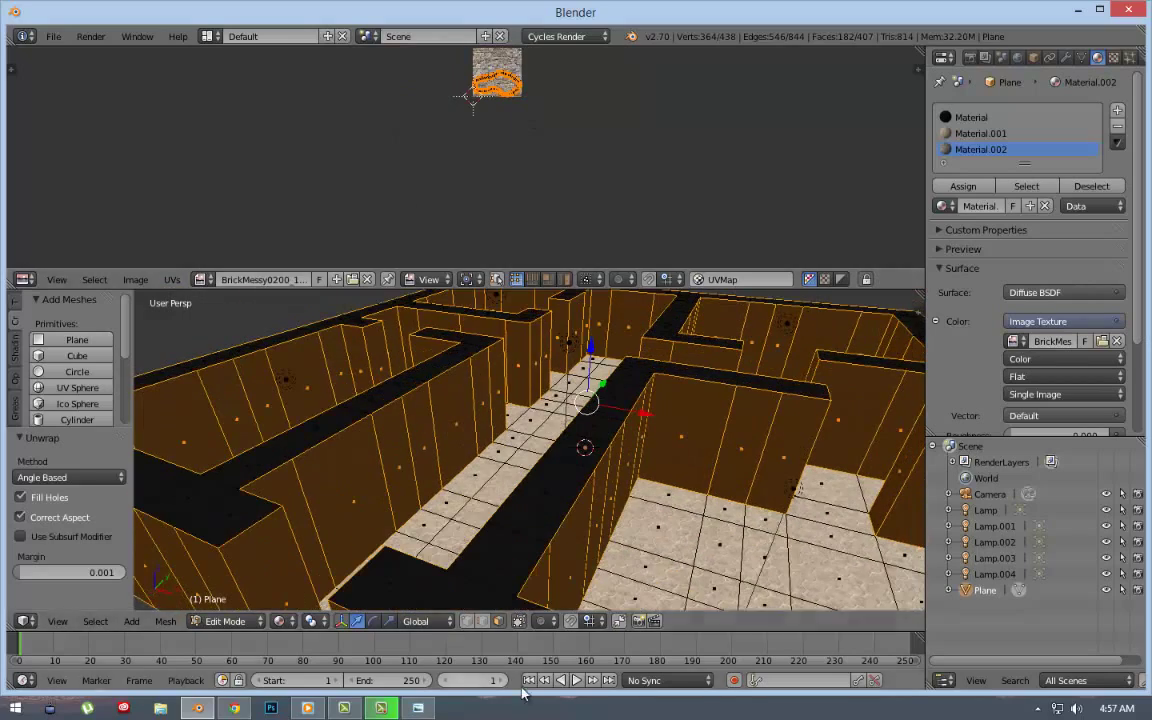
scroll(497, 83, up, 7)
scroll(497, 83, up, 1)
Smart UV Project the walls into UV islands and select every face.
key(u)
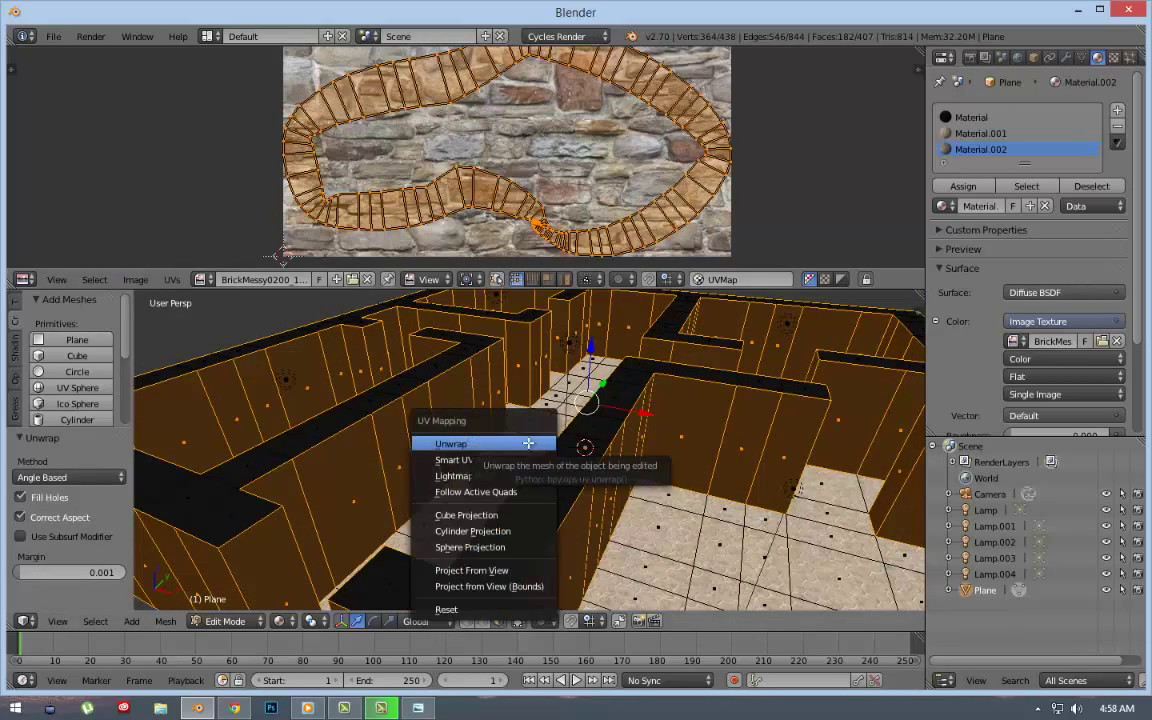
click(470, 458)
click(530, 532)
scroll(655, 167, up, 1)
middle_drag(460, 410, 540, 440)
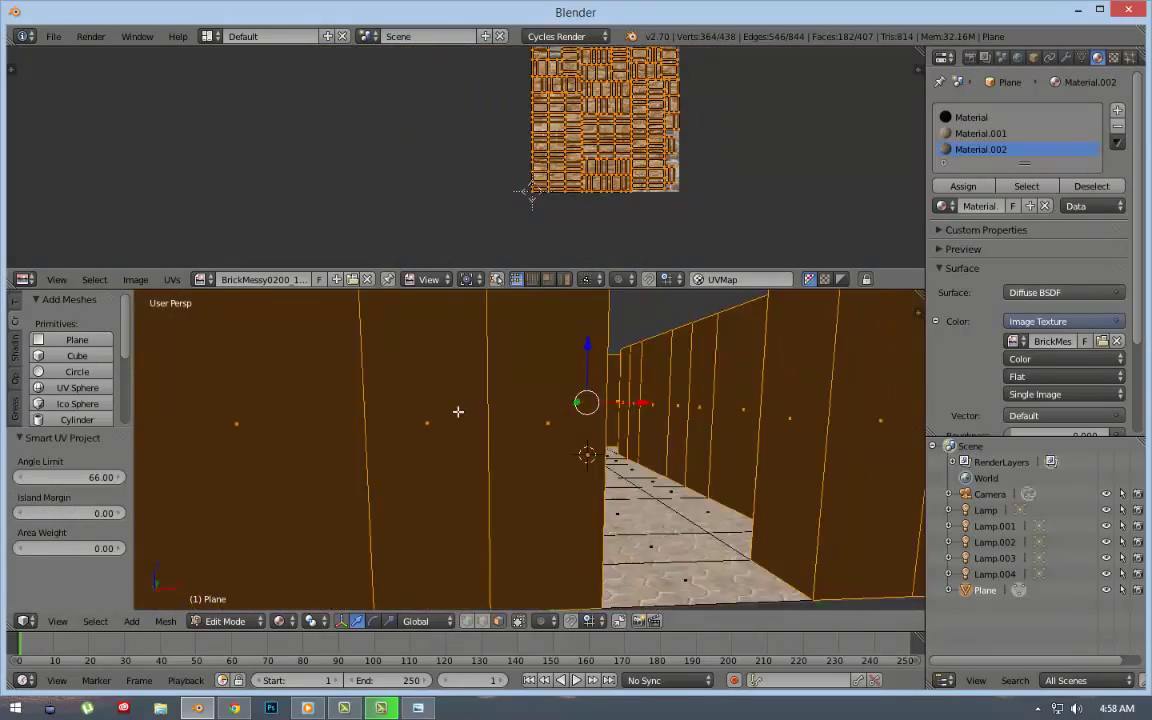
click(311, 620)
key(a)
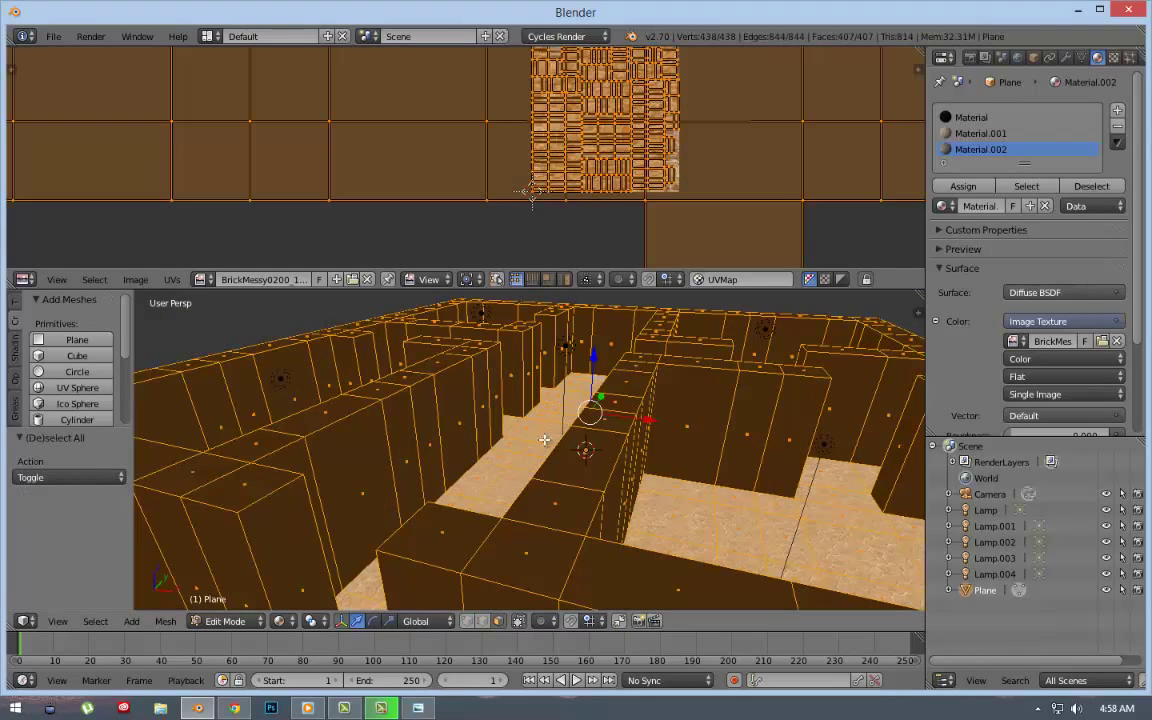
Assign the stone material Material.002 to the selected wall faces and scale their UVs up.
click(963, 187)
key(s)
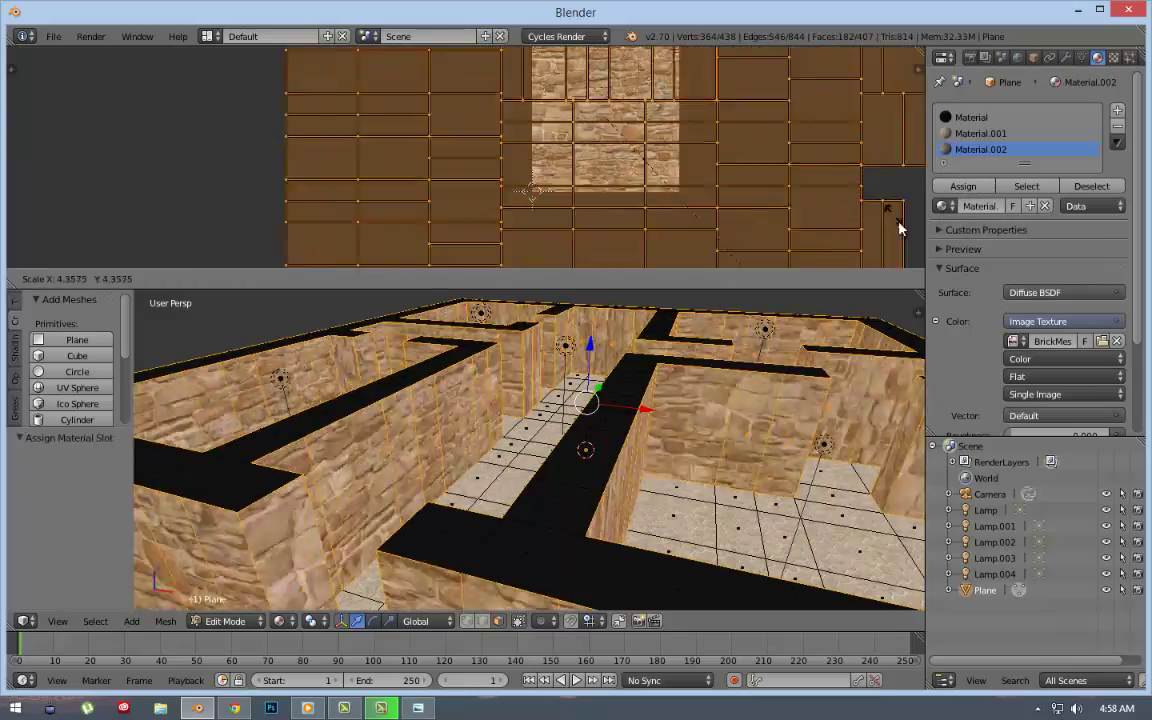
click(746, 211)
middle_drag(746, 400, 795, 340)
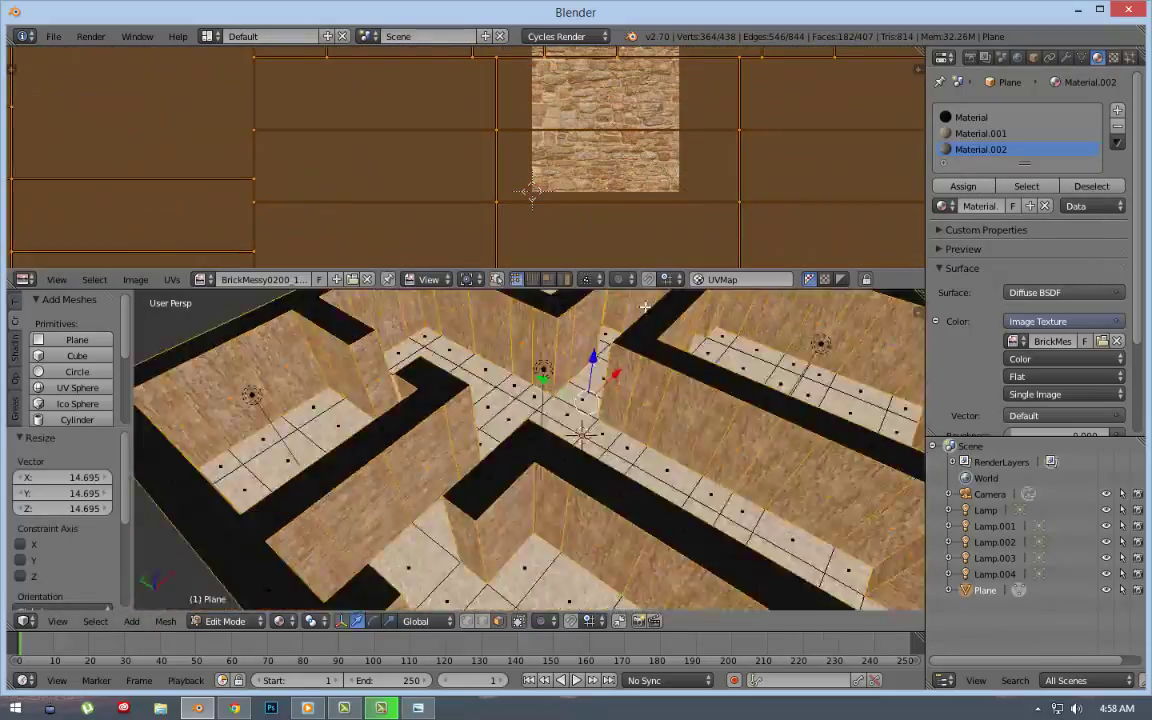
scroll(795, 340, up, 5)
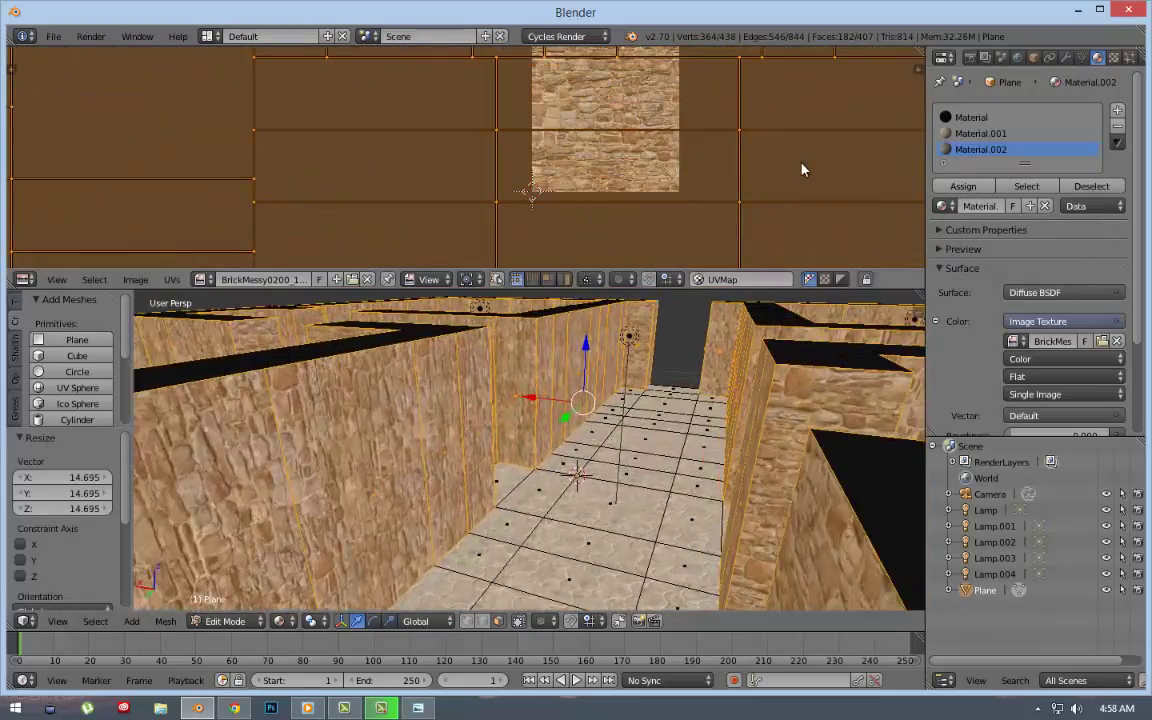
Shrink the wall UVs and rotate them 90° so the stones appear larger.
key(s)
click(634, 140)
text(r90)
key(Return)
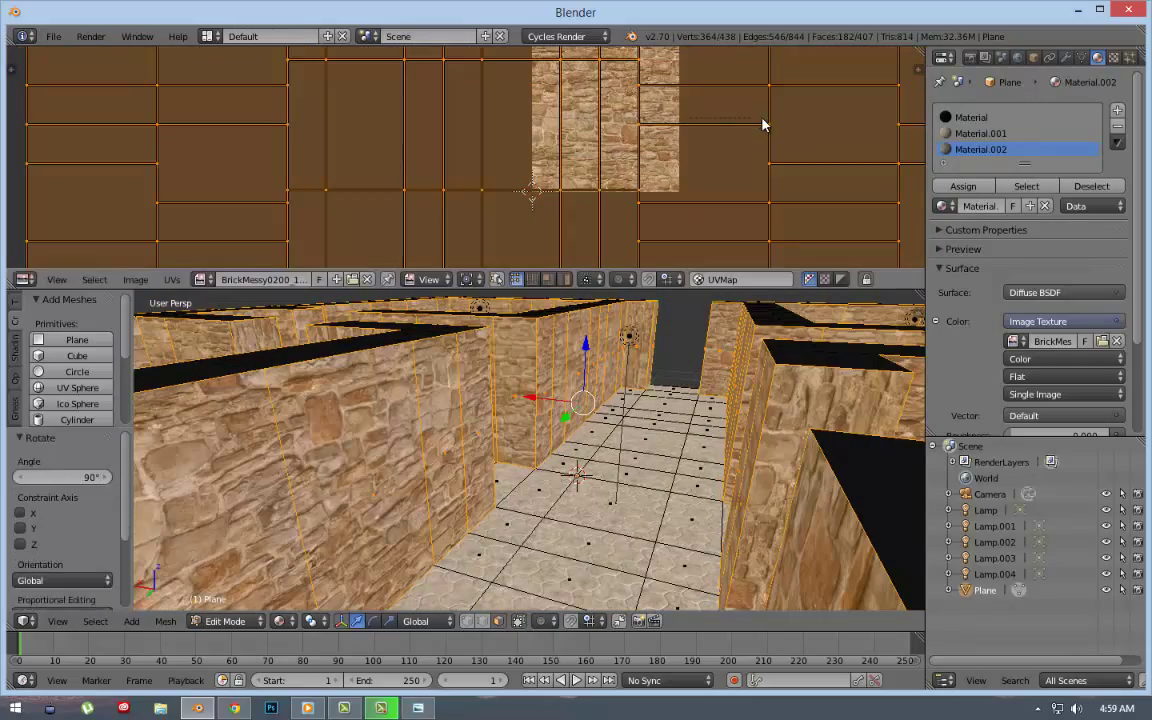
key(s)
click(638, 129)
Stretch the wall UVs separately along X and Y, then deselect everything.
key(s)
key(x)
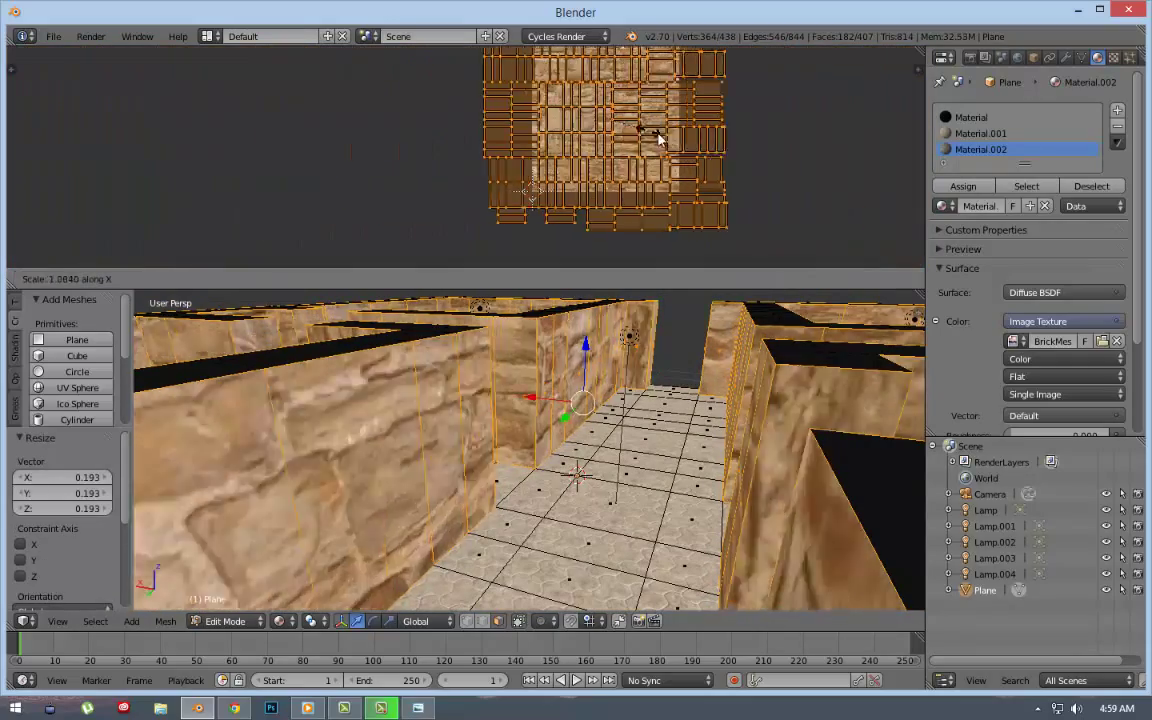
click(656, 155)
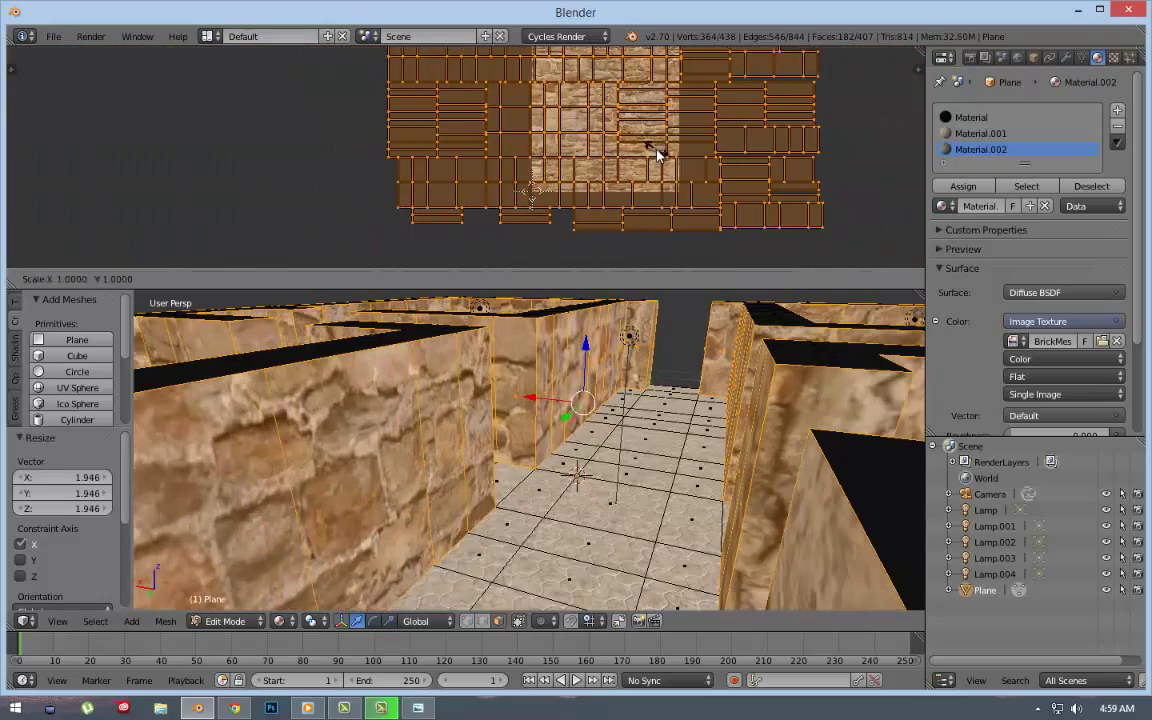
key(s)
key(y)
click(848, 230)
key(a)
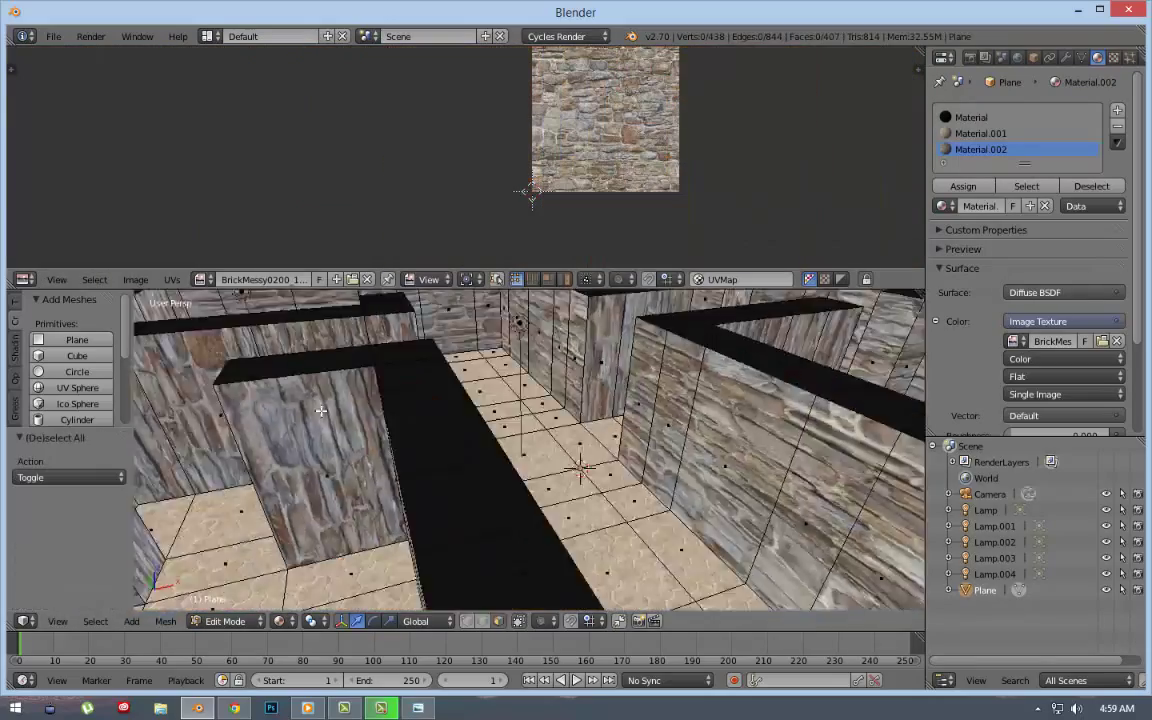
middle_drag(450, 450, 303, 511)
key(shift+z)
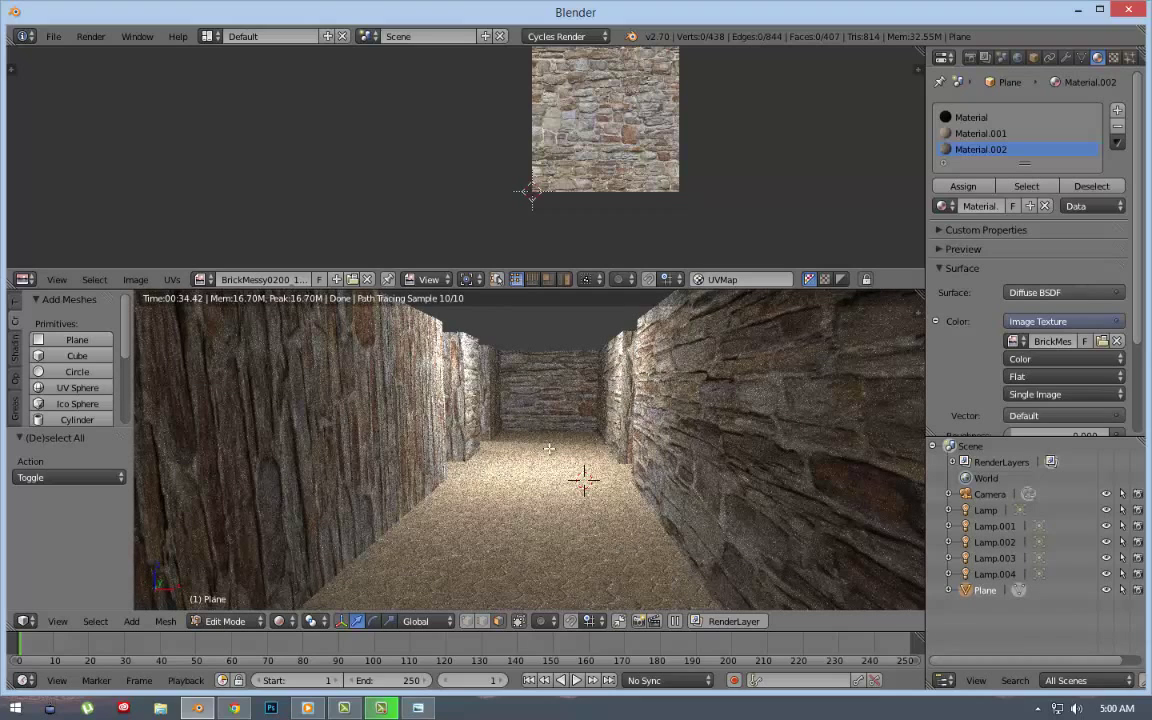
click(282, 621)
click(300, 556)
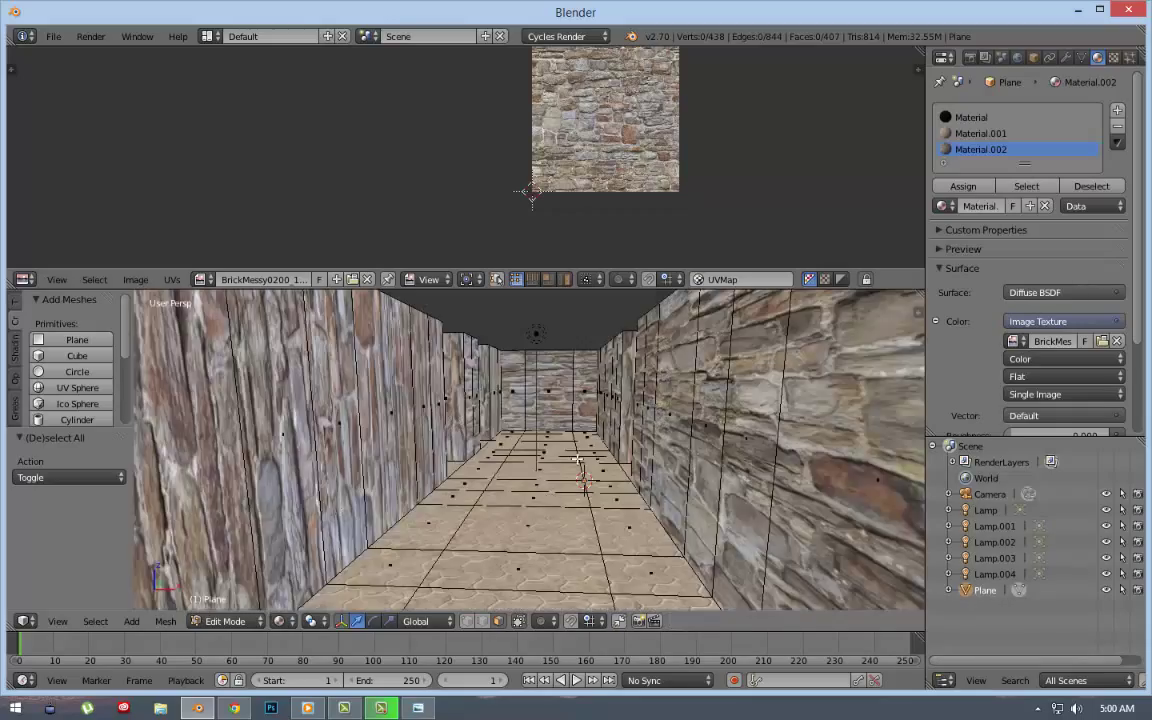
mouse_move(300, 556)
middle_down()
mouse_move(567, 372)
mouse_move(390, 405)
mouse_move(430, 459)
mouse_move(472, 487)
mouse_move(400, 430)
middle_up()
right_click(357, 413)
key(Tab)
key(Tab)
Select the doorway side faces of the walled mesh.
middle_drag(236, 432, 222, 352)
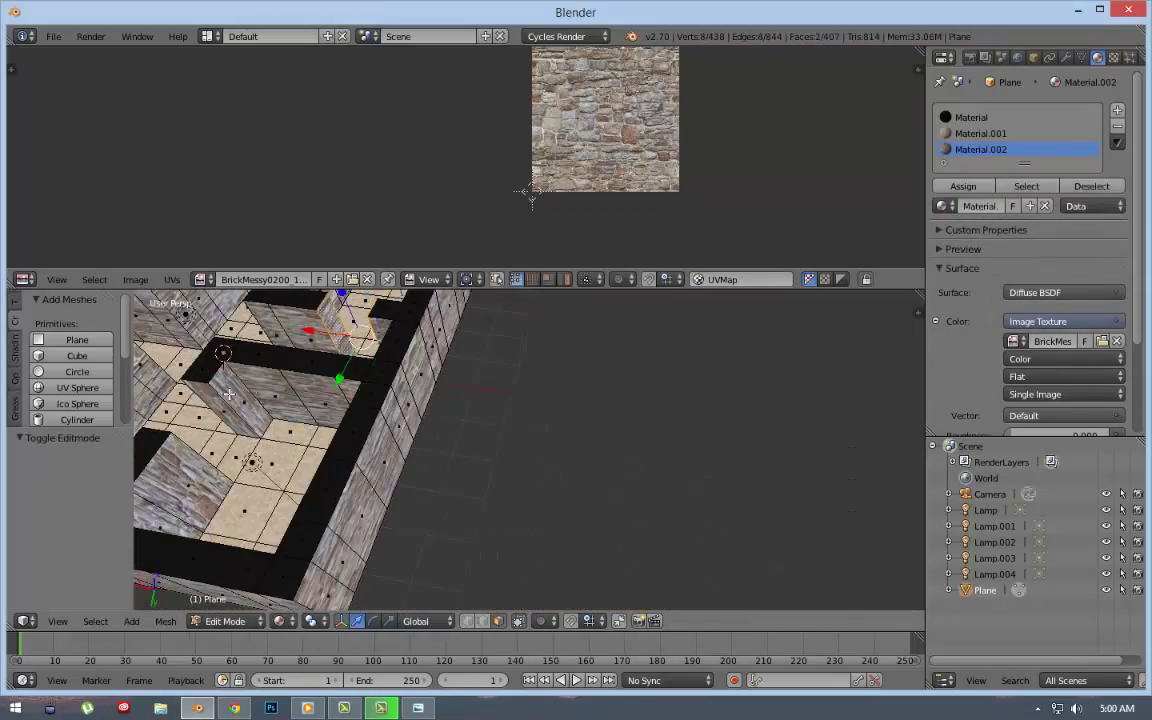
scroll(229, 395, down, 3)
mouse_move(368, 398)
middle_down()
mouse_move(380, 440)
mouse_move(400, 420)
mouse_move(385, 412)
middle_up()
right_click(380, 410)
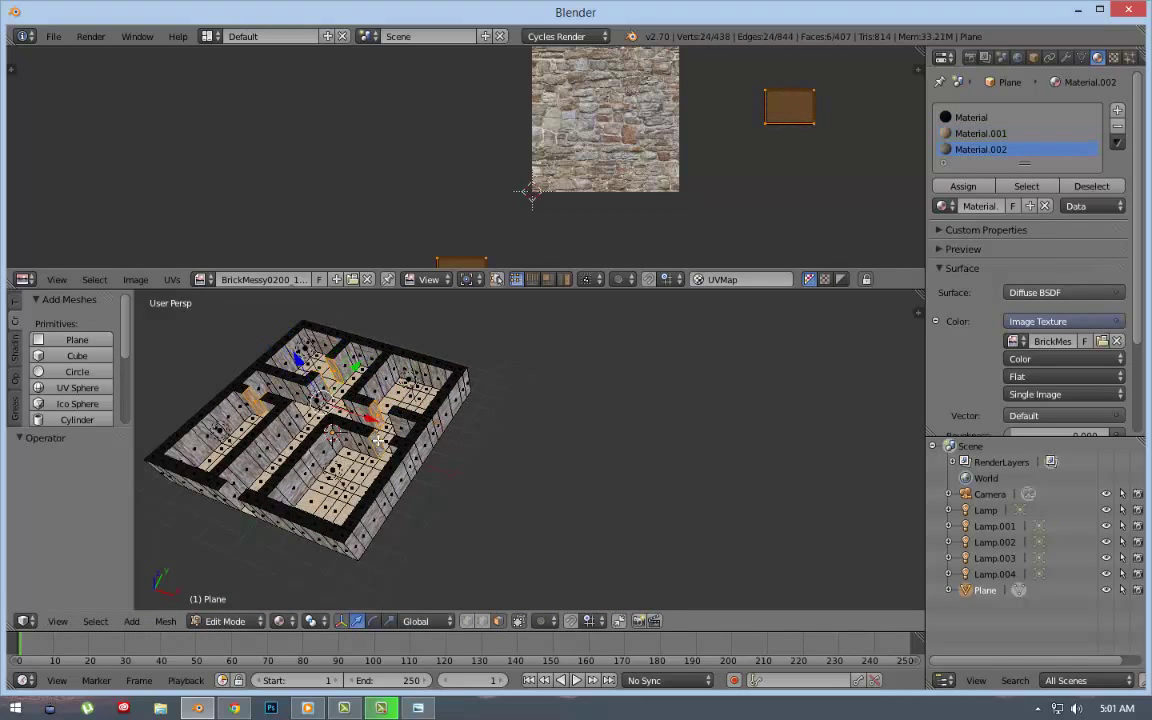
mouse_move(236, 497)
middle_down()
mouse_move(576, 517)
mouse_move(413, 393)
middle_up()
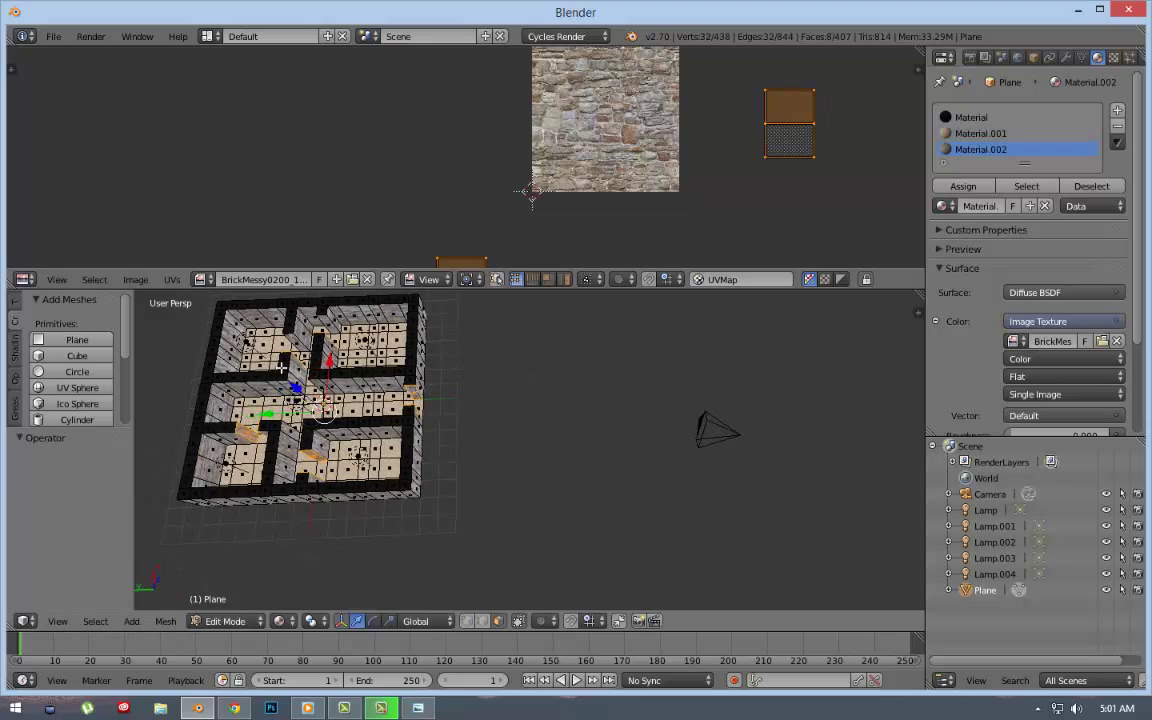
shift+right_click(332, 325)
mouse_move(332, 325)
middle_down()
mouse_move(455, 319)
mouse_move(211, 334)
middle_up()
Unwrap the selected doorway faces with Smart UV Project.
key(u)
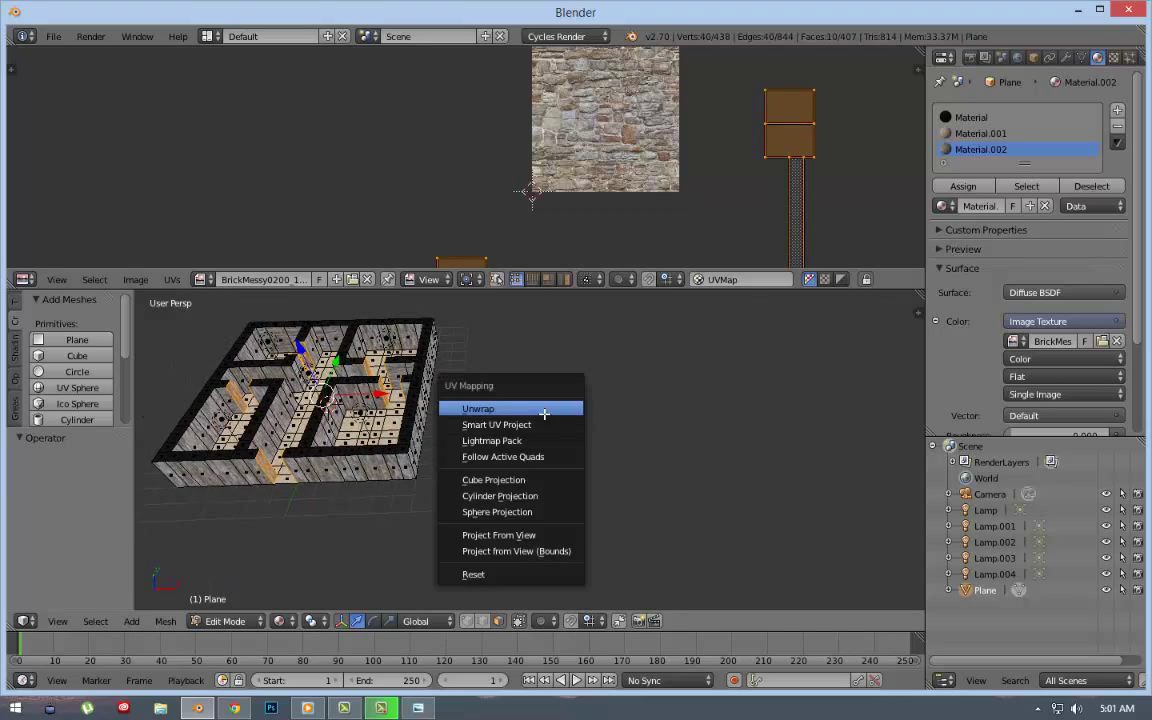
click(460, 381)
click(482, 457)
Browse CG Textures to the Wood › Rough category and open a rough wood texture page.
scroll(138, 72, up, 4)
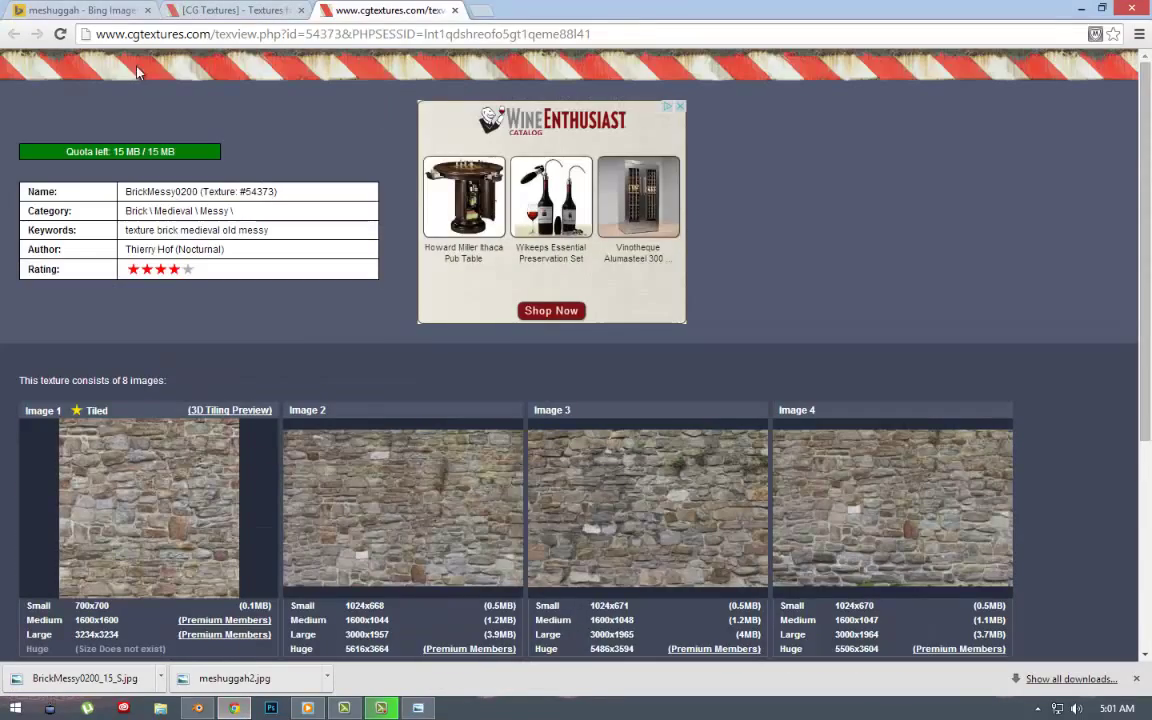
key(ctrl+w)
click(13, 33)
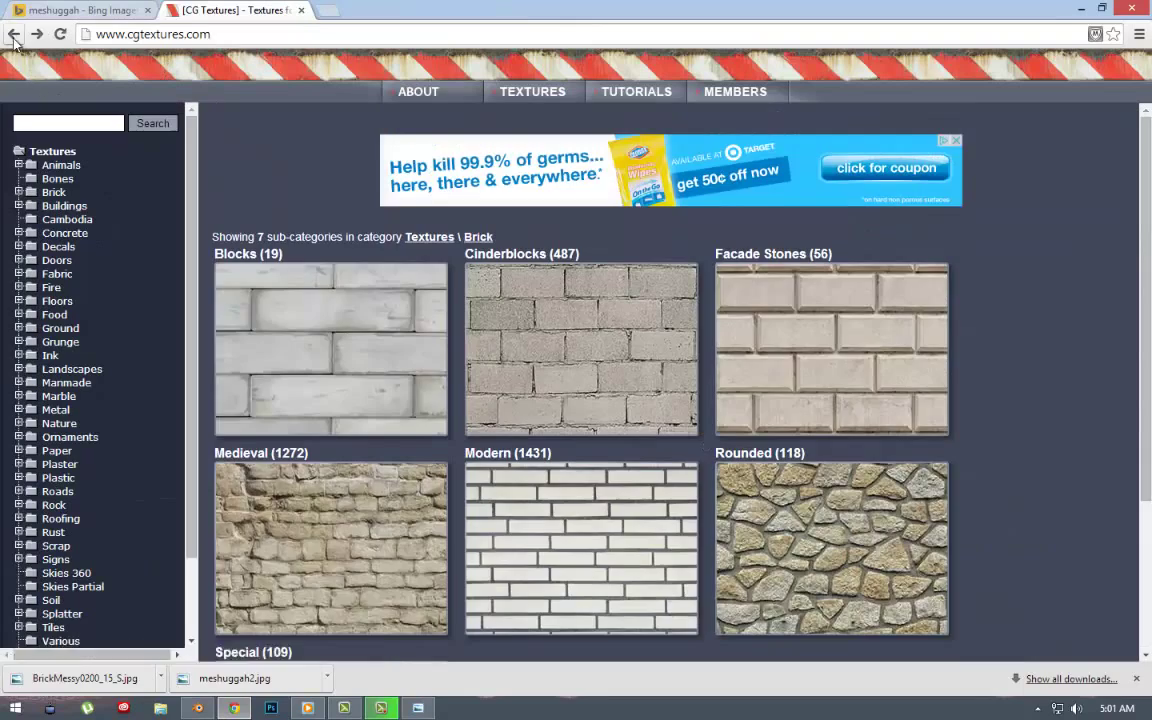
click(13, 33)
click(600, 530)
scroll(600, 545, down, 2)
scroll(630, 490, up, 1)
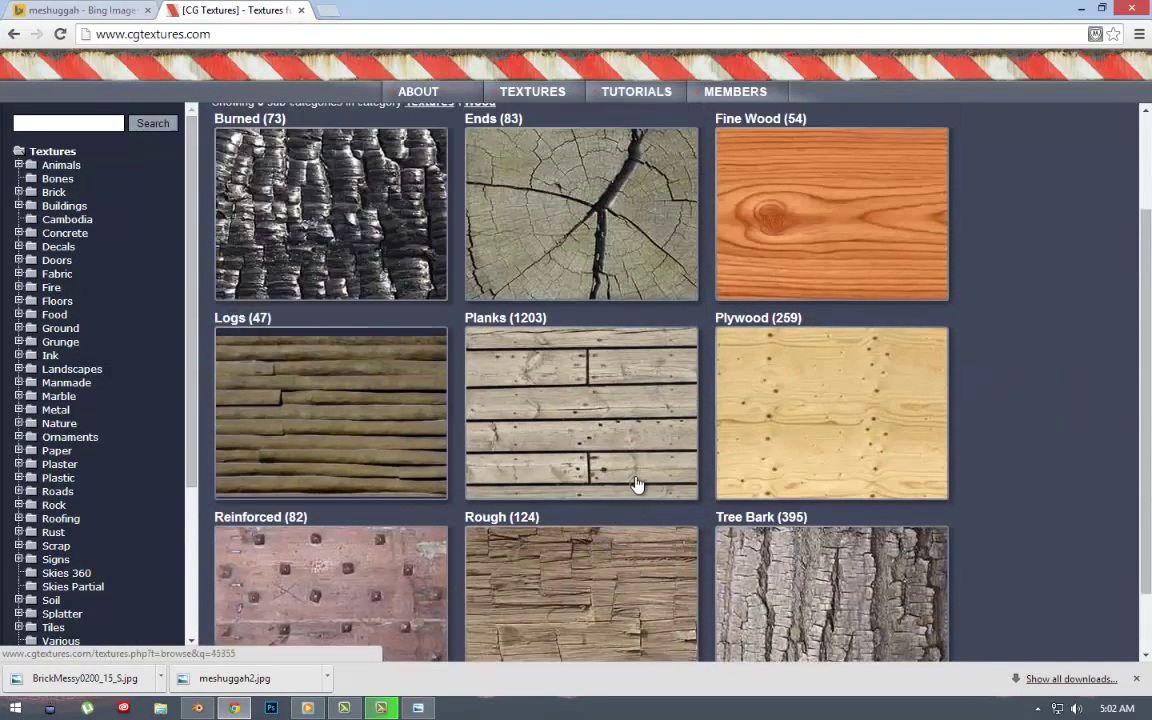
scroll(590, 520, down, 1)
click(579, 532)
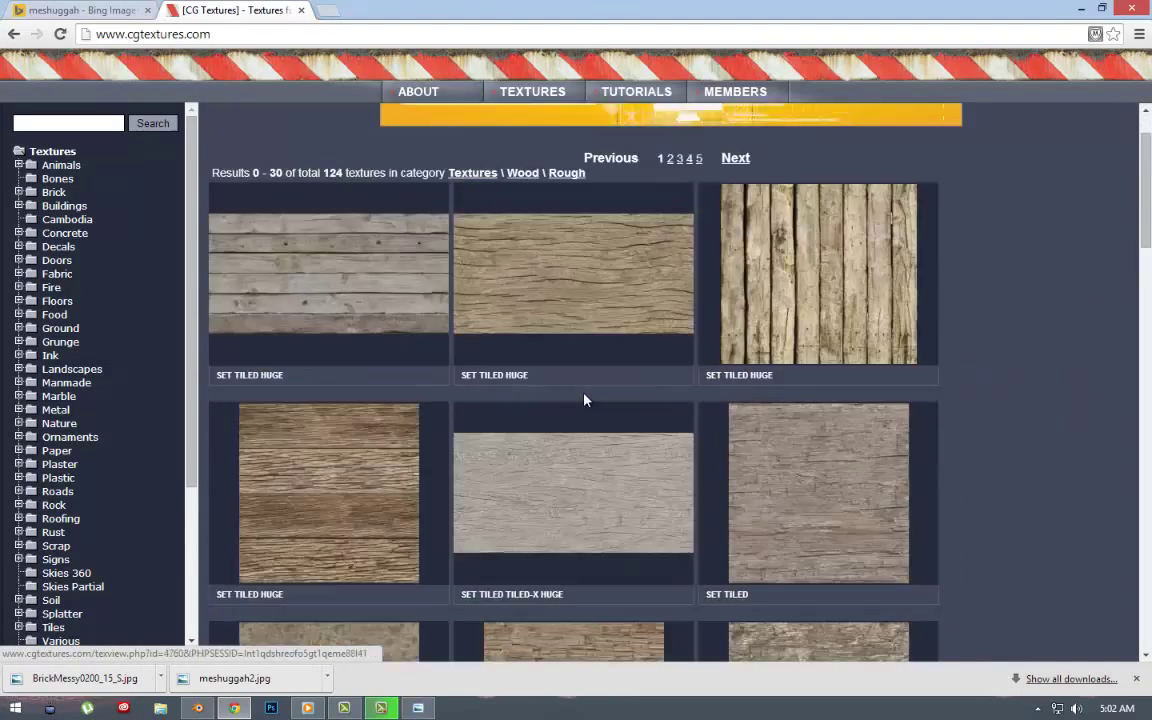
click(388, 431)
scroll(48, 443, down, 3)
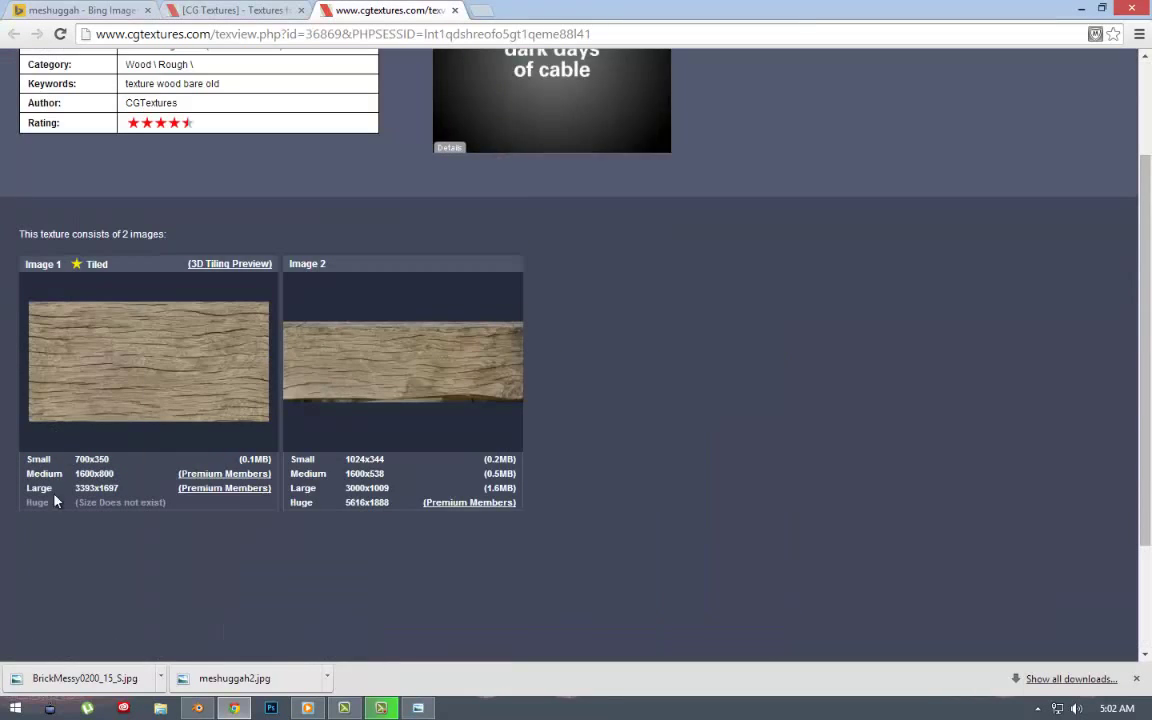
Download the large WoodRough0106_1_L.jpg and move it from Downloads to the Desktop.
click(367, 490)
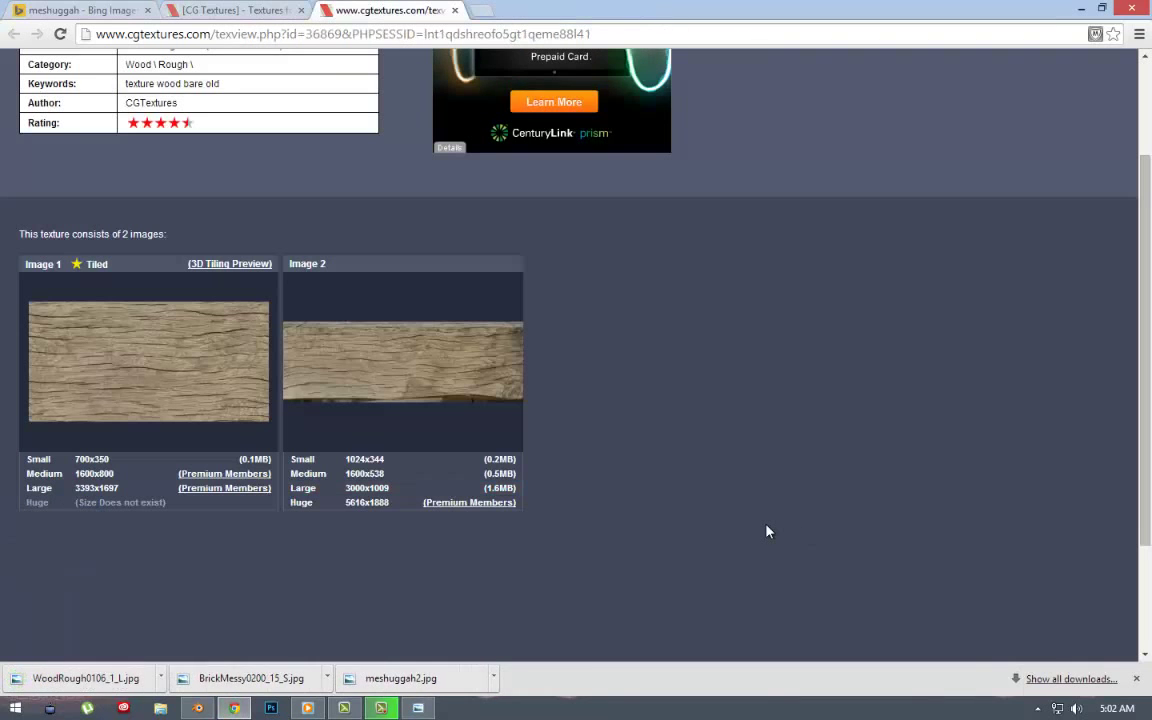
right_click(115, 678)
click(195, 604)
right_click(99, 678)
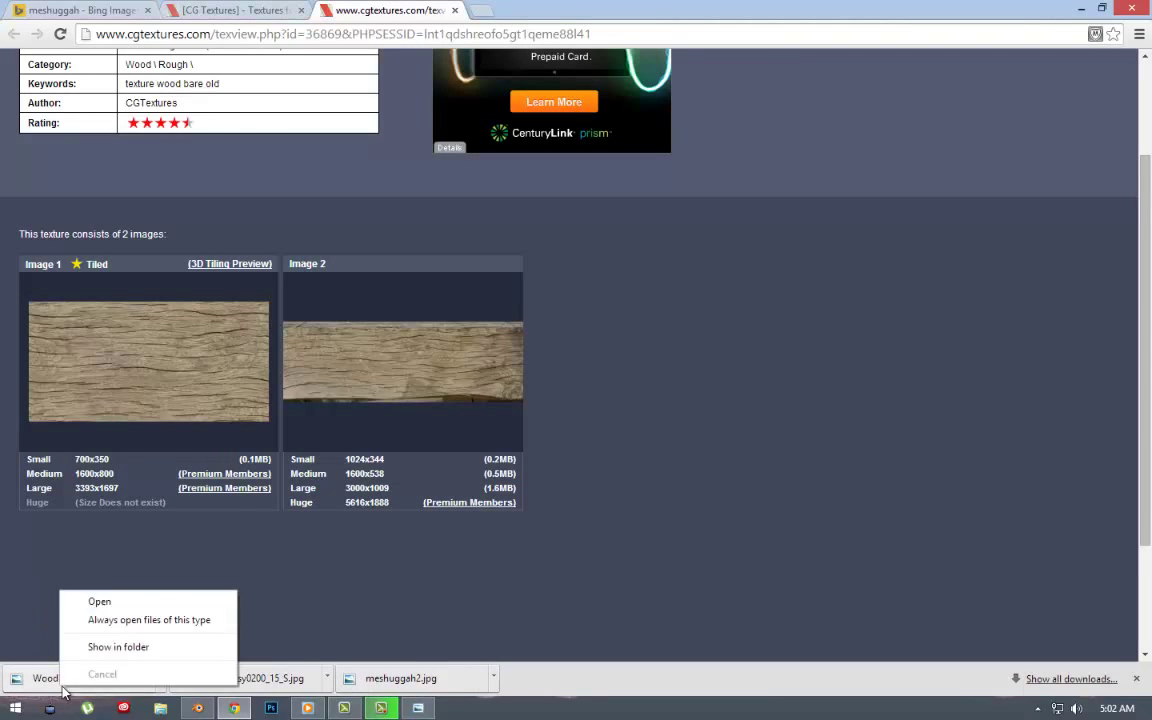
click(105, 645)
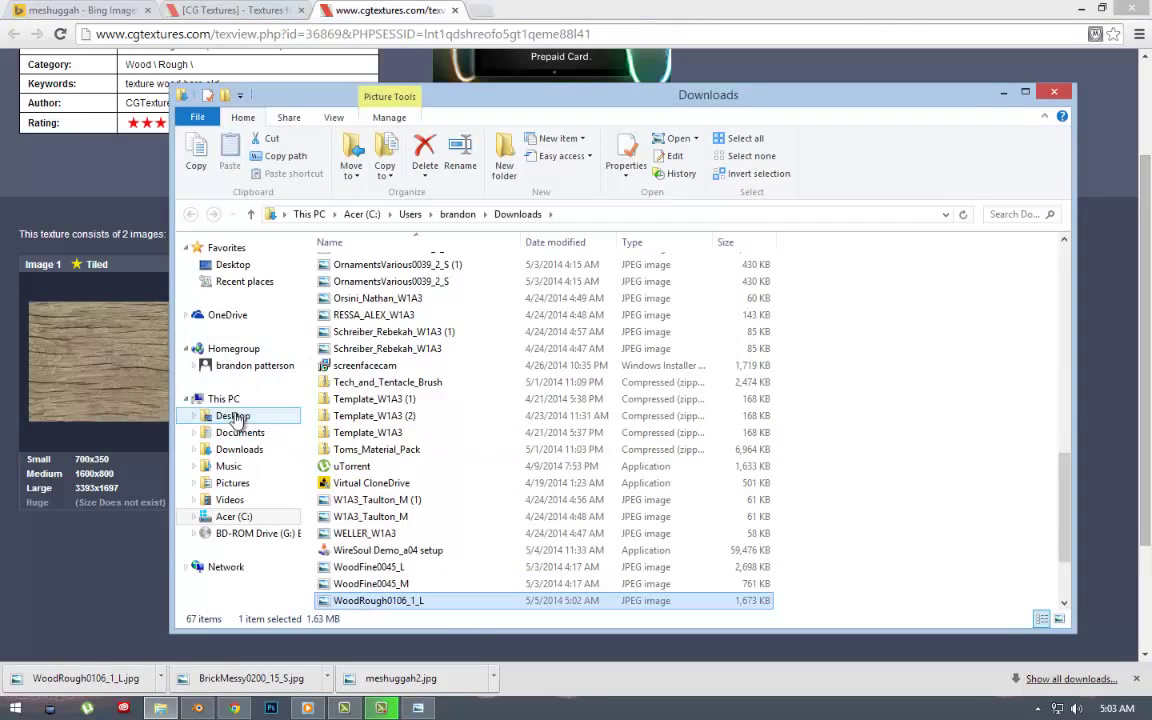
drag(378, 600, 233, 417)
click(1001, 92)
Add a Material.003 slot whose colour is an Image Texture loading WoodRough0106_1_L.jpg.
click(198, 708)
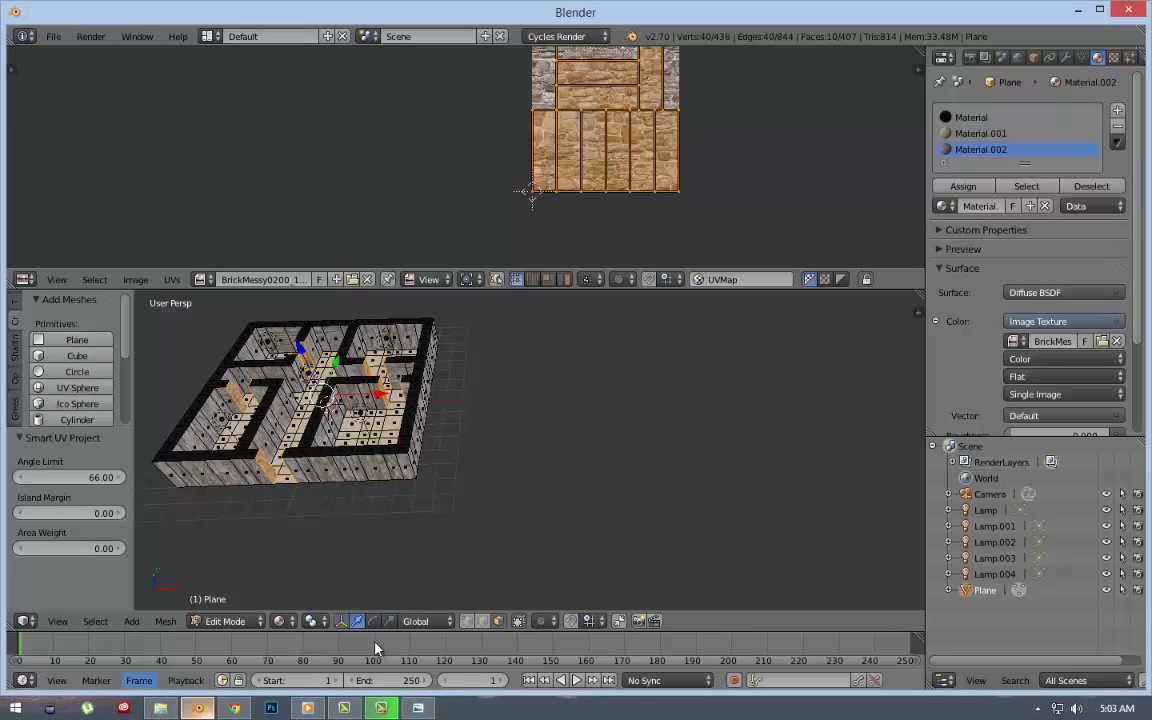
click(1117, 110)
click(985, 222)
click(1043, 337)
click(1043, 337)
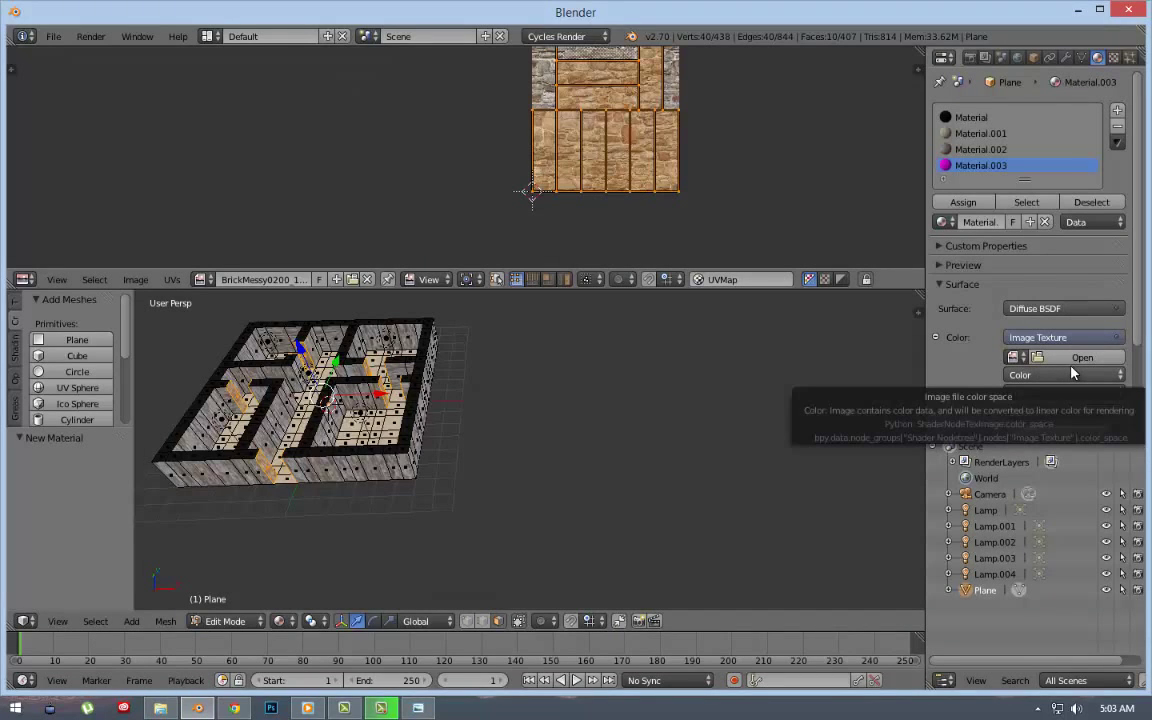
click(1078, 357)
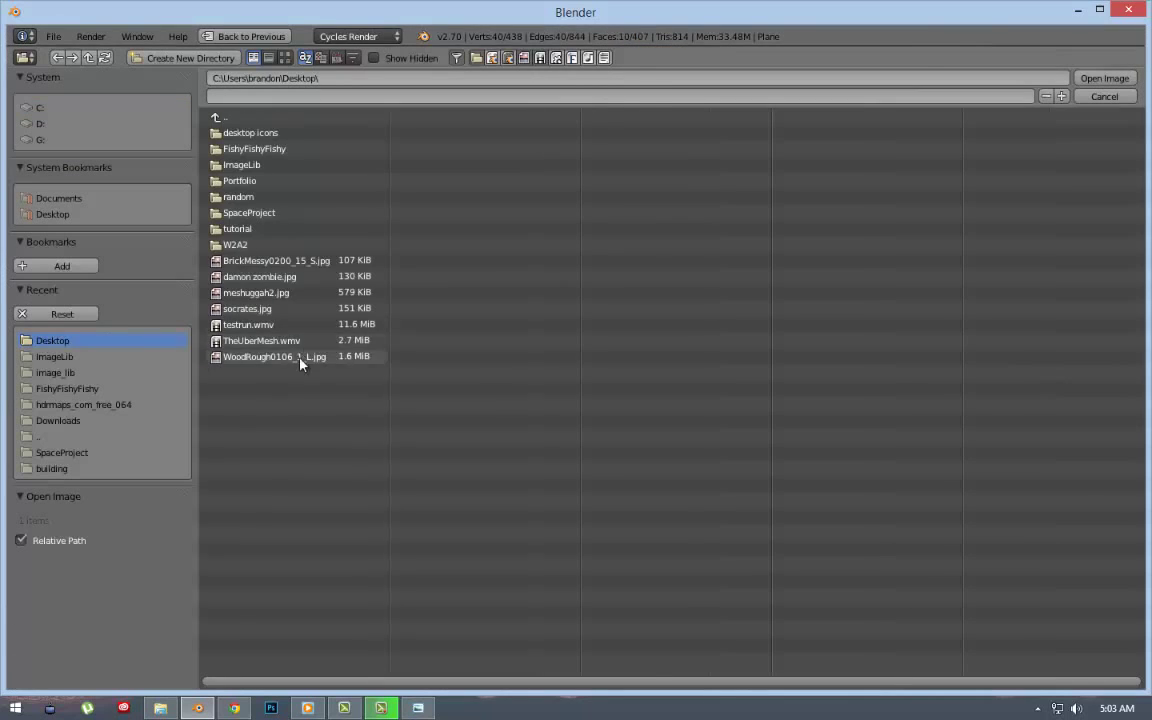
double_click(301, 364)
Display the WoodRough0106_1_L wood image in the UV editor.
click(203, 279)
click(265, 303)
scroll(657, 147, down, 5)
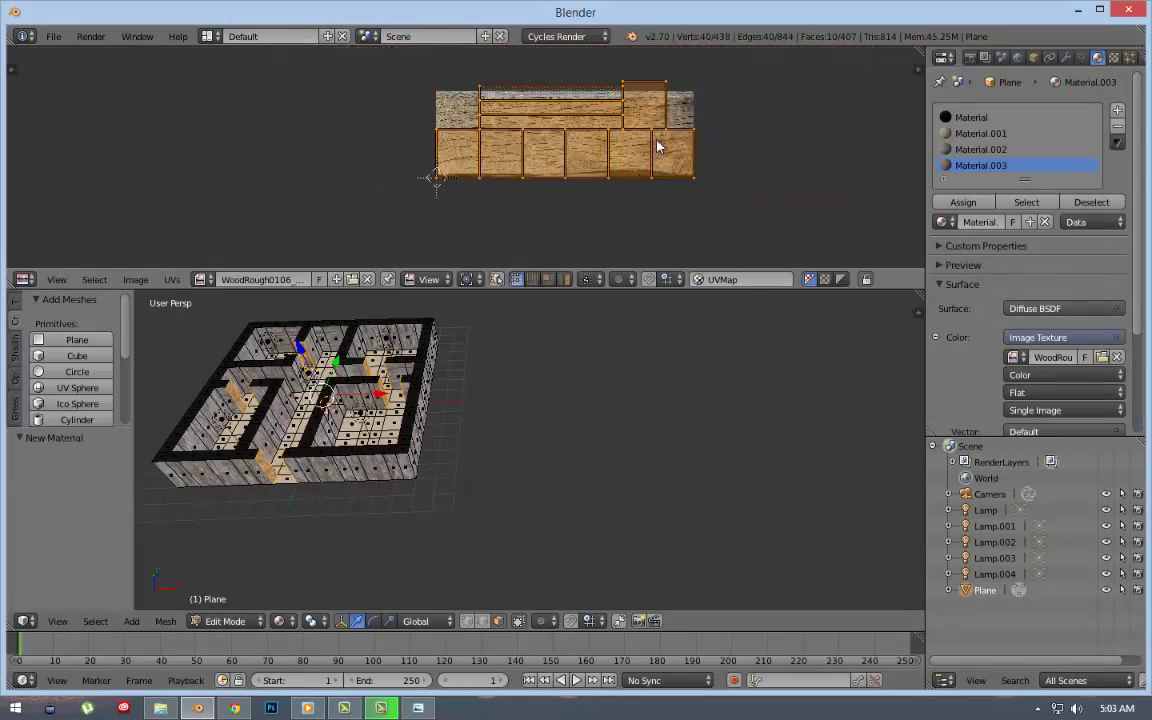
scroll(390, 400, up, 5)
Apply the wood material to the selected faces and select the doorway wall-end faces.
middle_drag(390, 400, 420, 440)
click(963, 202)
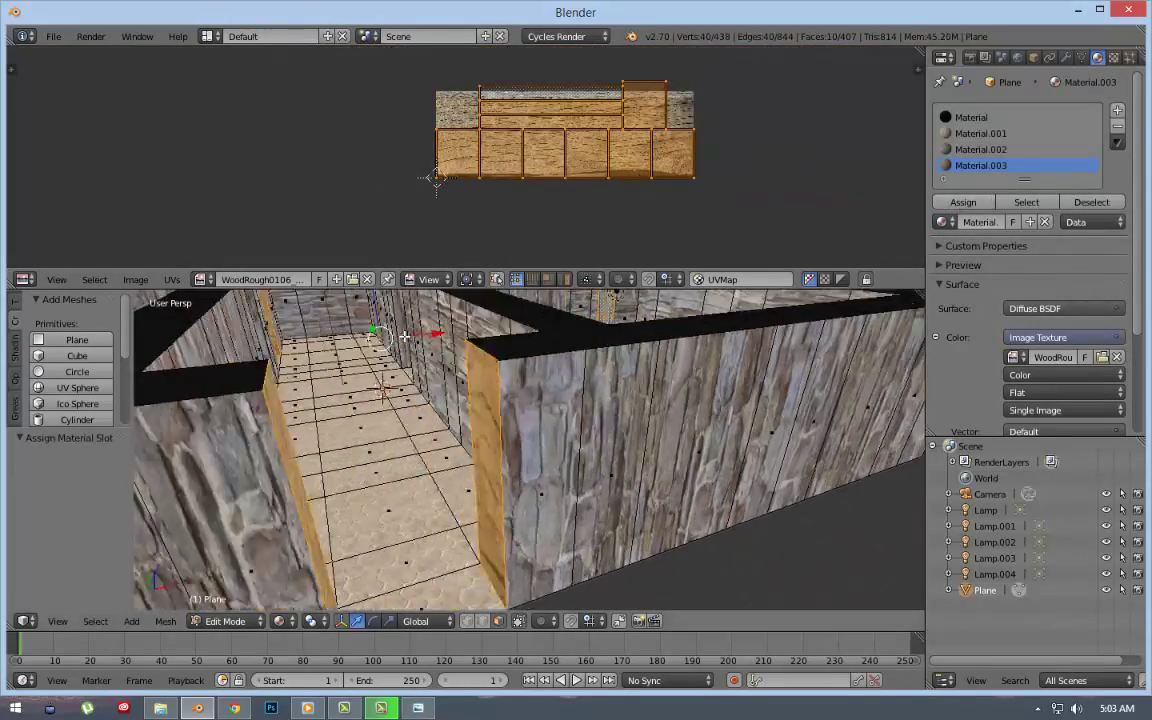
mouse_move(404, 336)
middle_down()
mouse_move(500, 440)
mouse_move(578, 369)
mouse_move(514, 393)
mouse_move(527, 500)
mouse_move(539, 471)
mouse_move(470, 460)
middle_up()
right_click(525, 470)
scroll(345, 455, up, 4)
middle_drag(345, 455, 290, 445)
shift+right_click(278, 444)
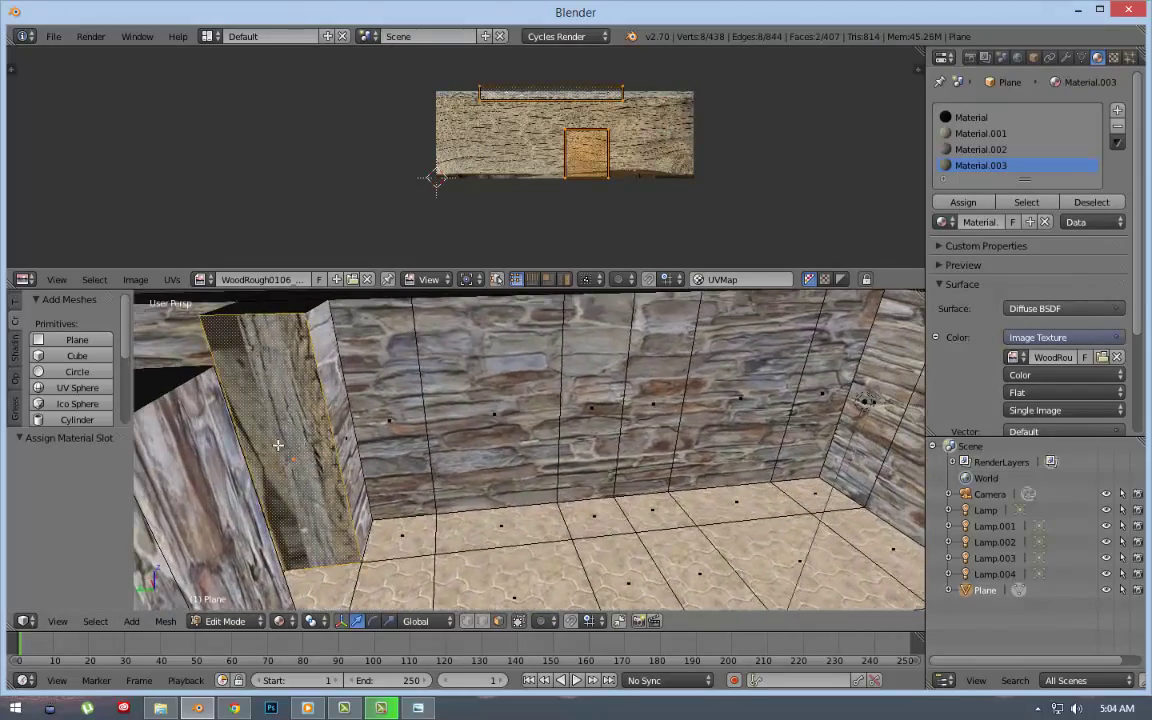
scroll(278, 444, down, 5)
middle_drag(172, 442, 300, 420)
key(ctrl+KP_Add)
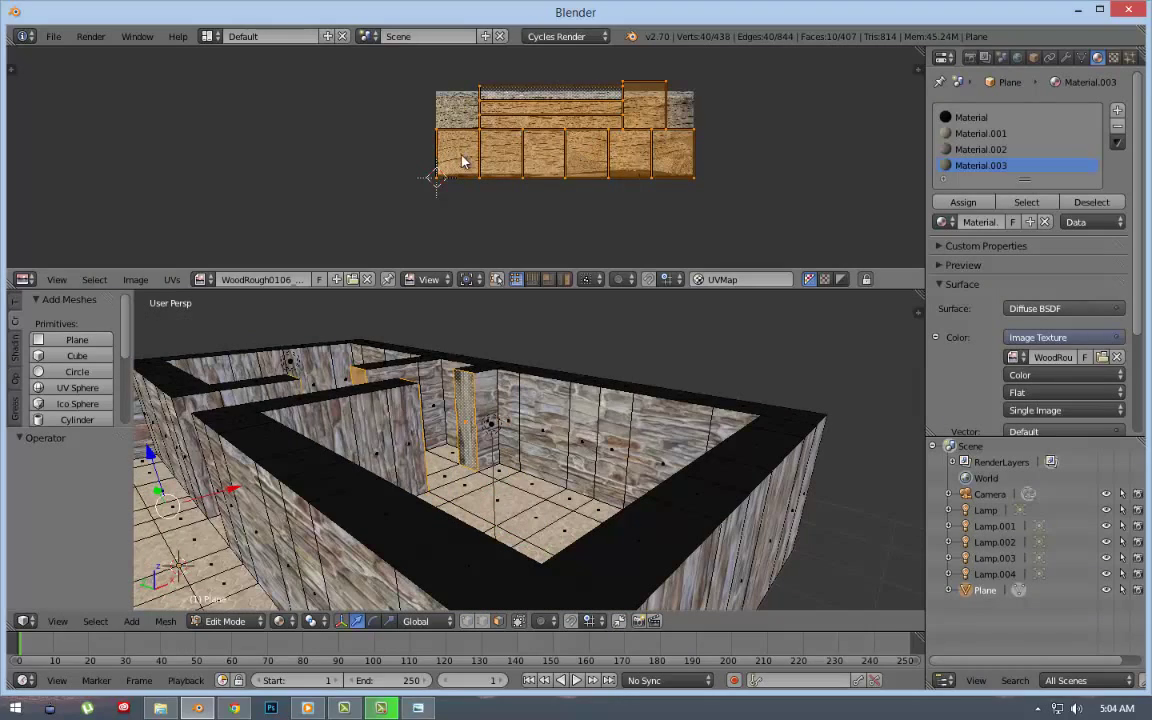
Move the selected doorway UV faces further left in the UV editor.
key(g)
key(Escape)
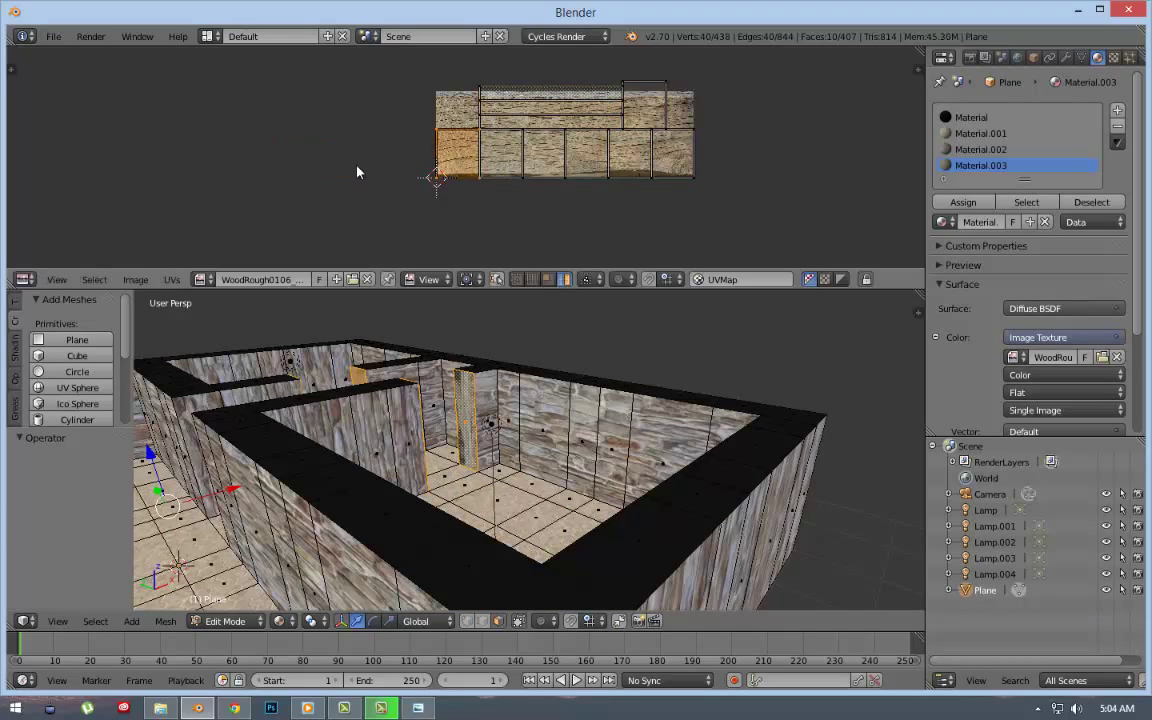
key(g)
click(350, 185)
key(g)
click(266, 191)
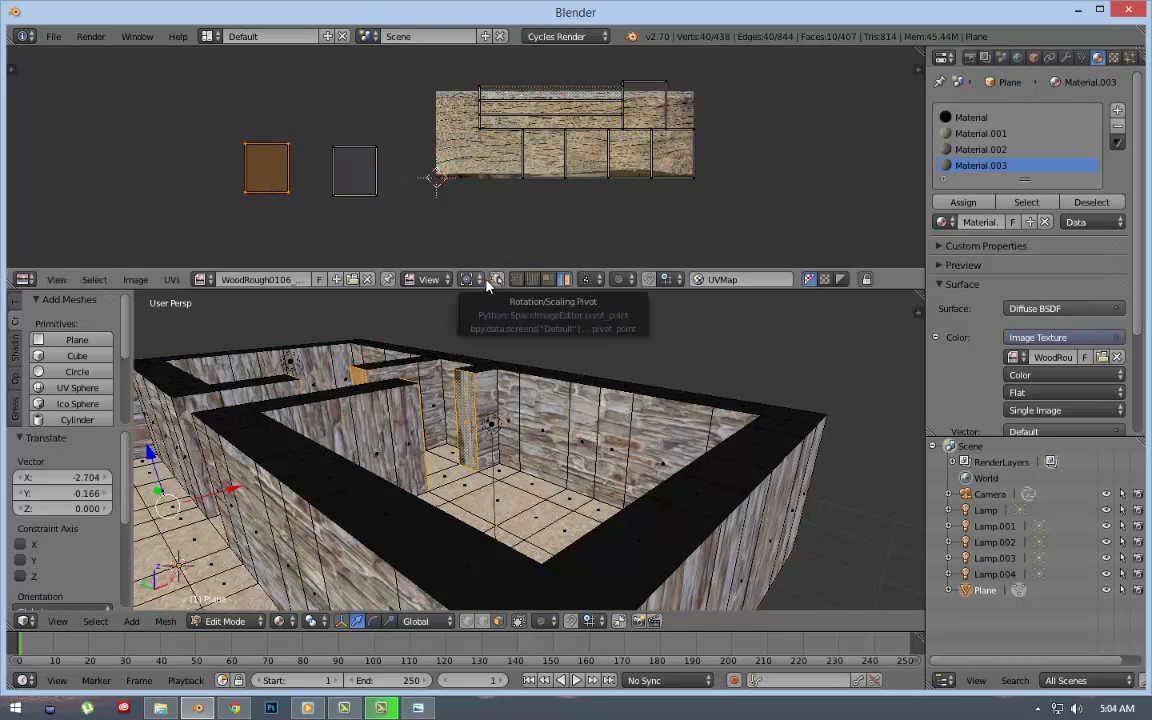
Turn on UV snapping to Closest and snap the island onto the grey square.
click(648, 279)
click(666, 279)
click(690, 239)
key(g)
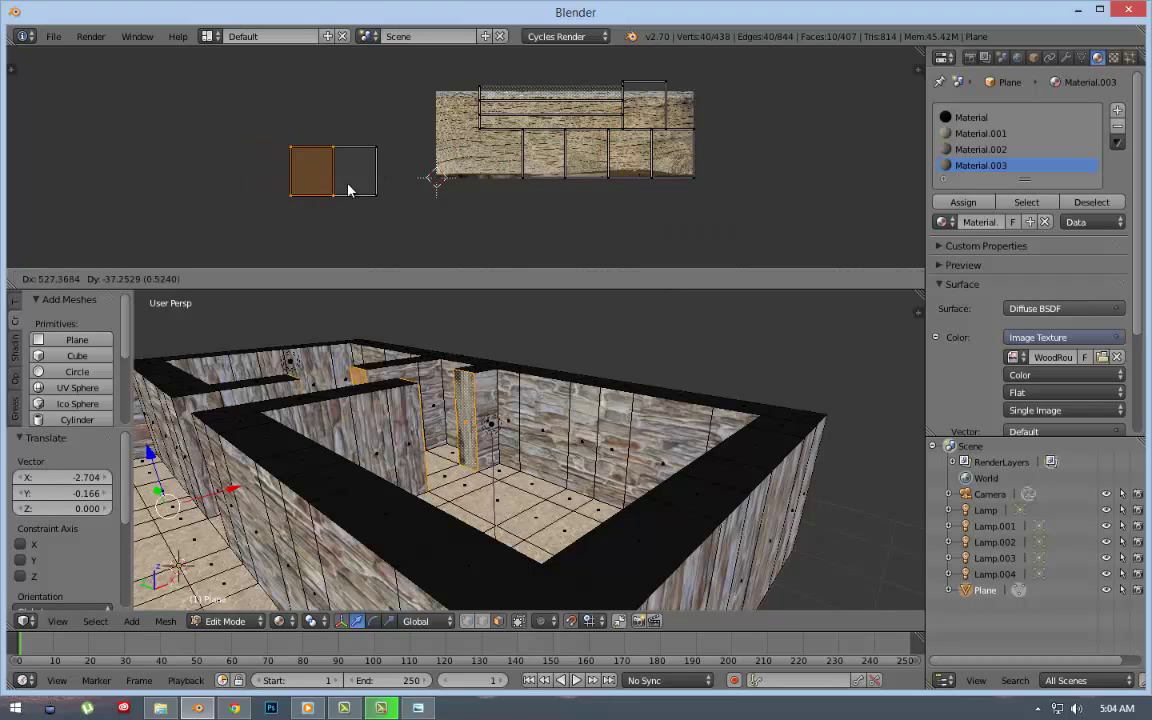
click(548, 165)
Reposition the UV island over the wood texture, then below the wood strip.
key(g)
click(566, 150)
key(g)
click(665, 172)
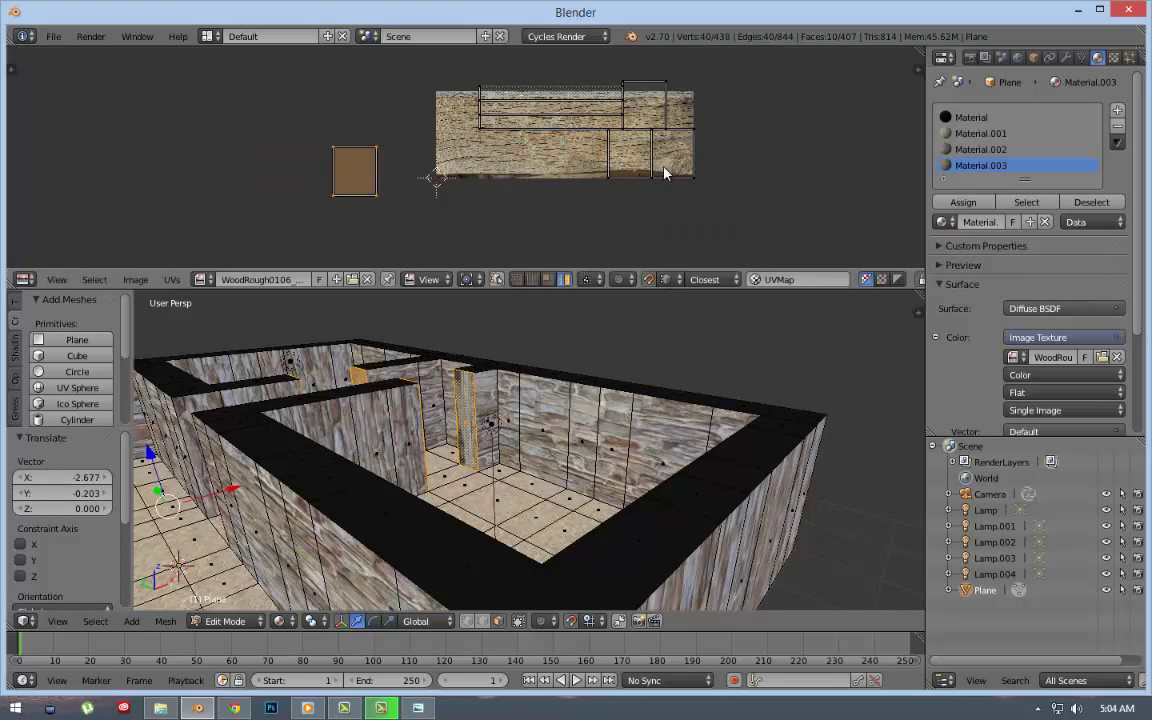
key(g)
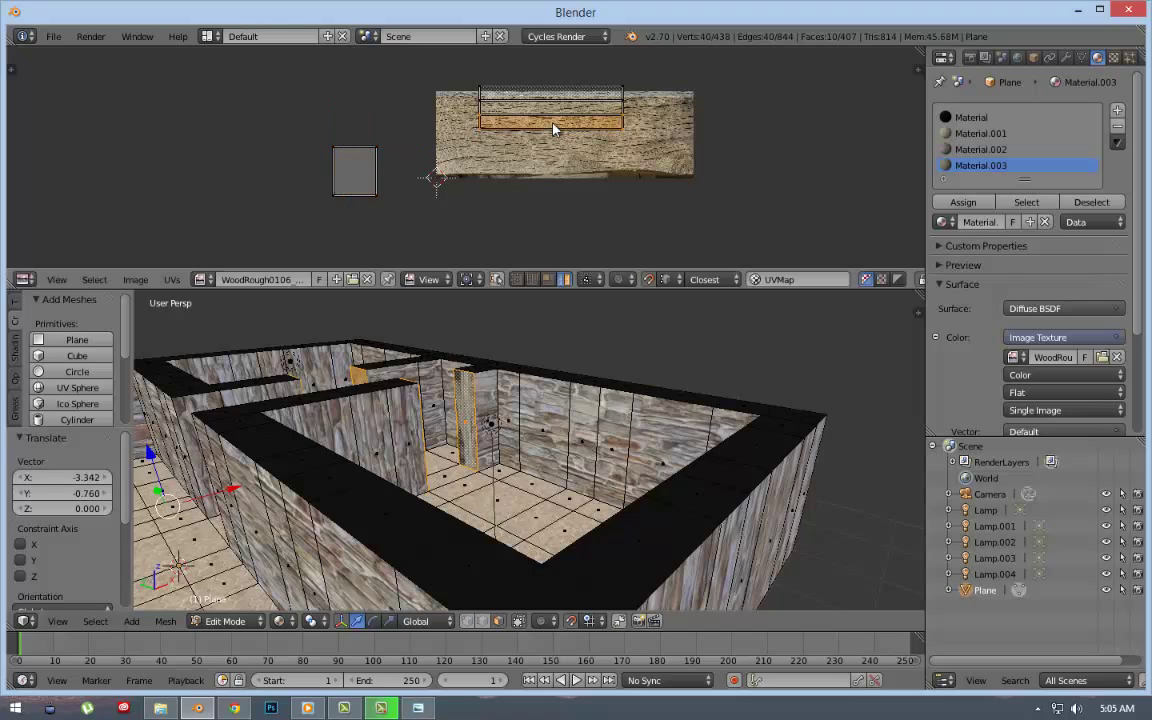
click(666, 207)
key(g)
key(Escape)
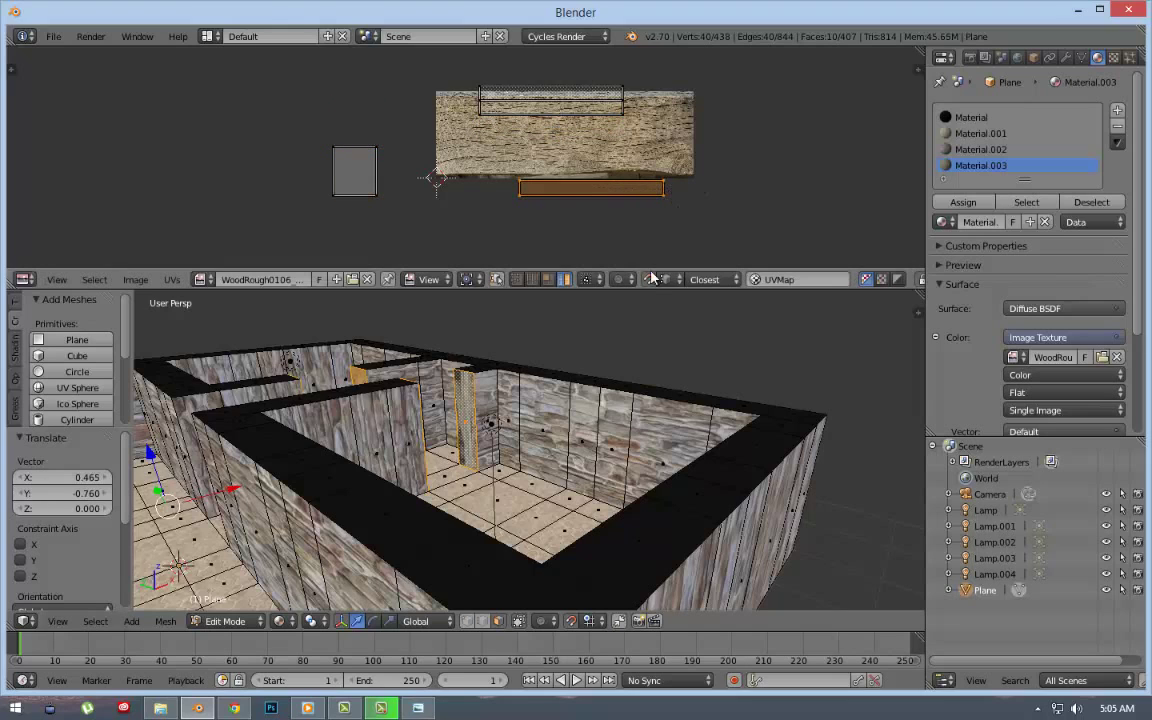
Move the upper UV rectangle onto the lower strip and select the whole strip.
right_click(576, 113)
key(g)
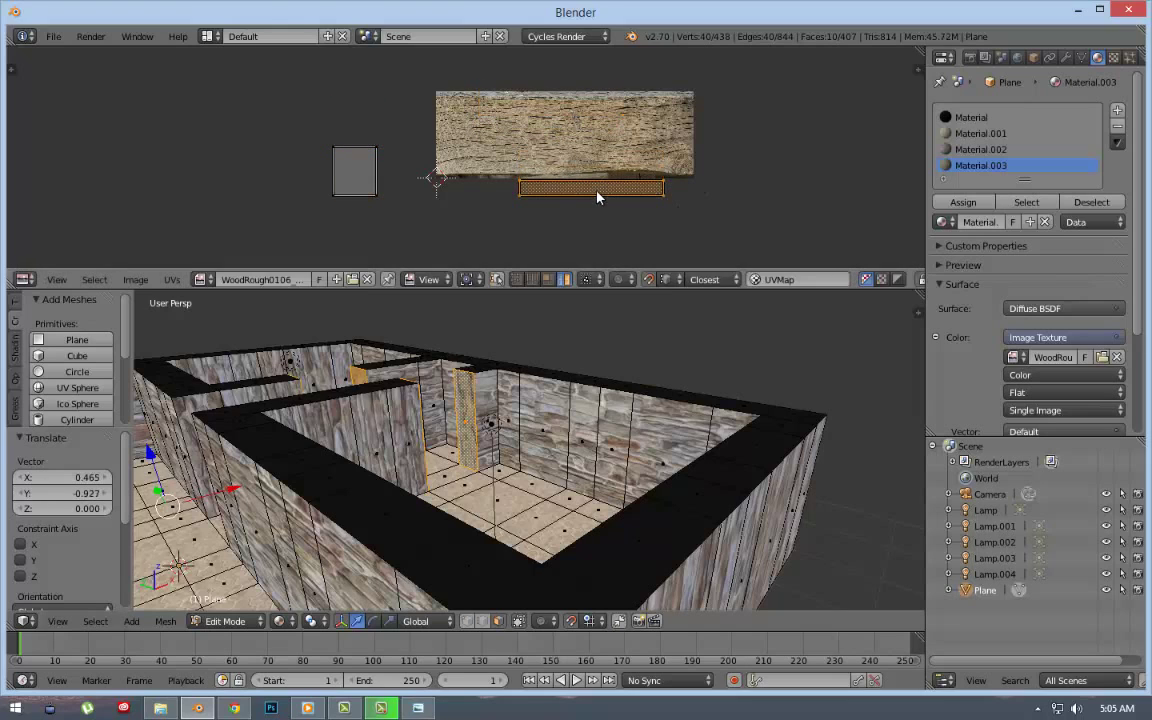
click(612, 197)
drag(683, 197, 514, 185)
right_click(676, 183)
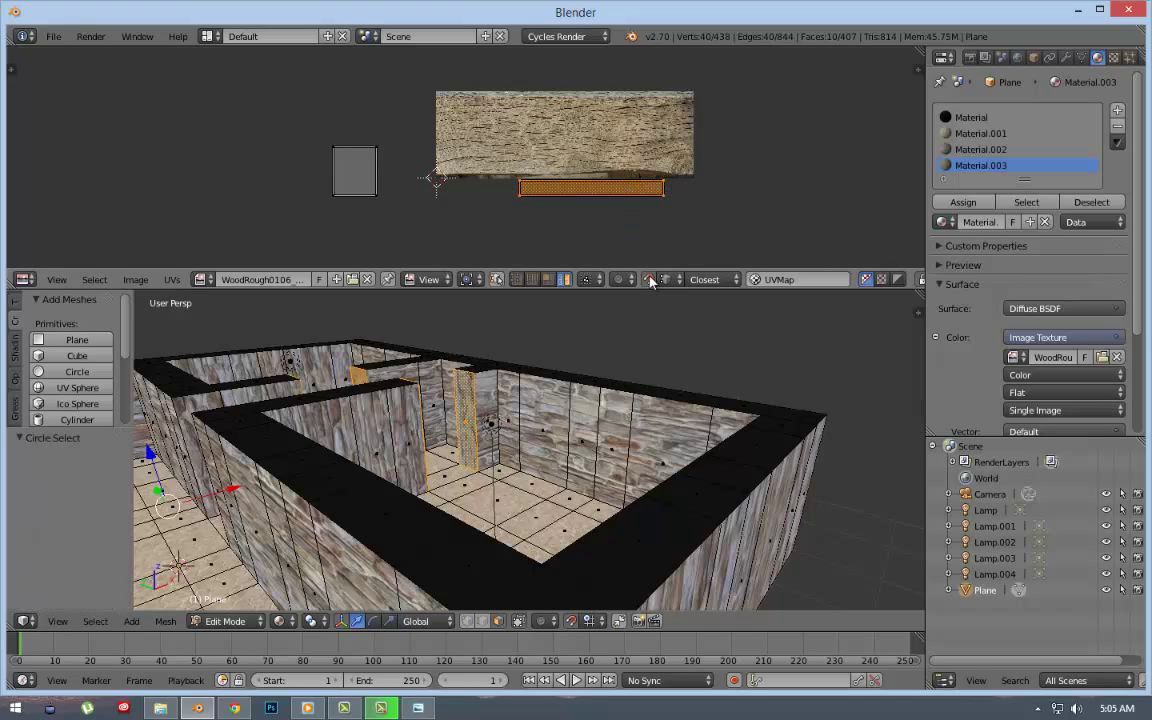
key(s)
click(678, 128)
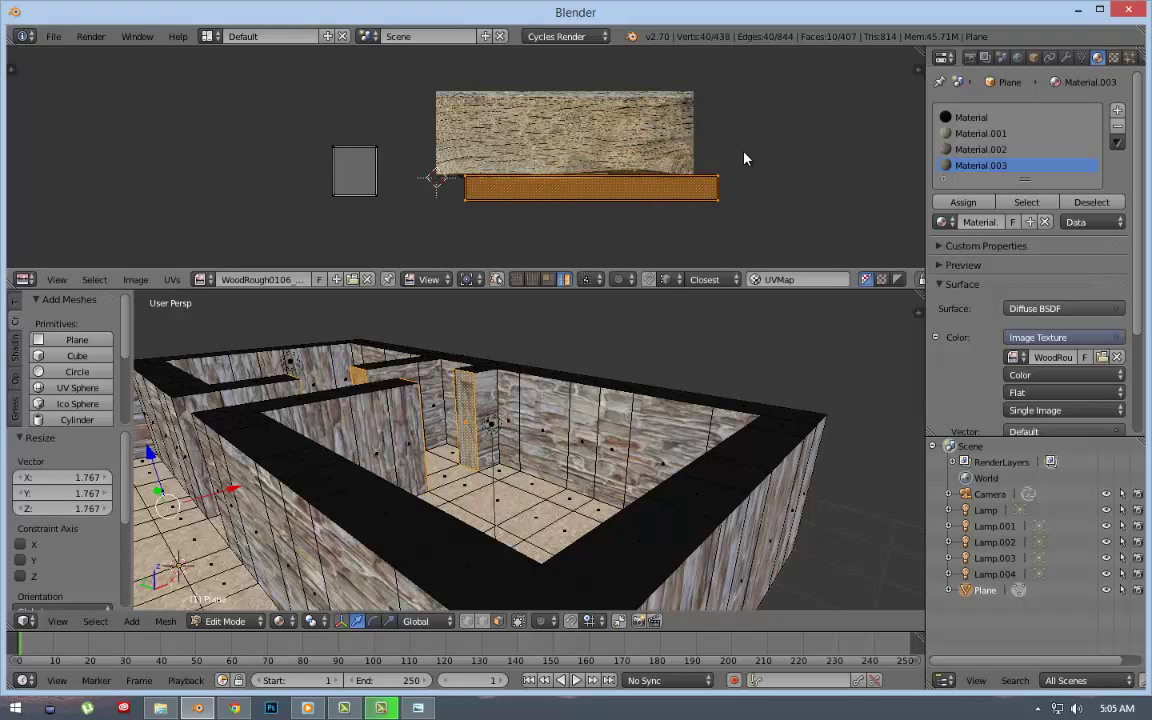
Shrink the strip horizontally into a narrow block, stretch it taller, and place it beside the grey square.
key(s)
key(x)
click(600, 184)
key(g)
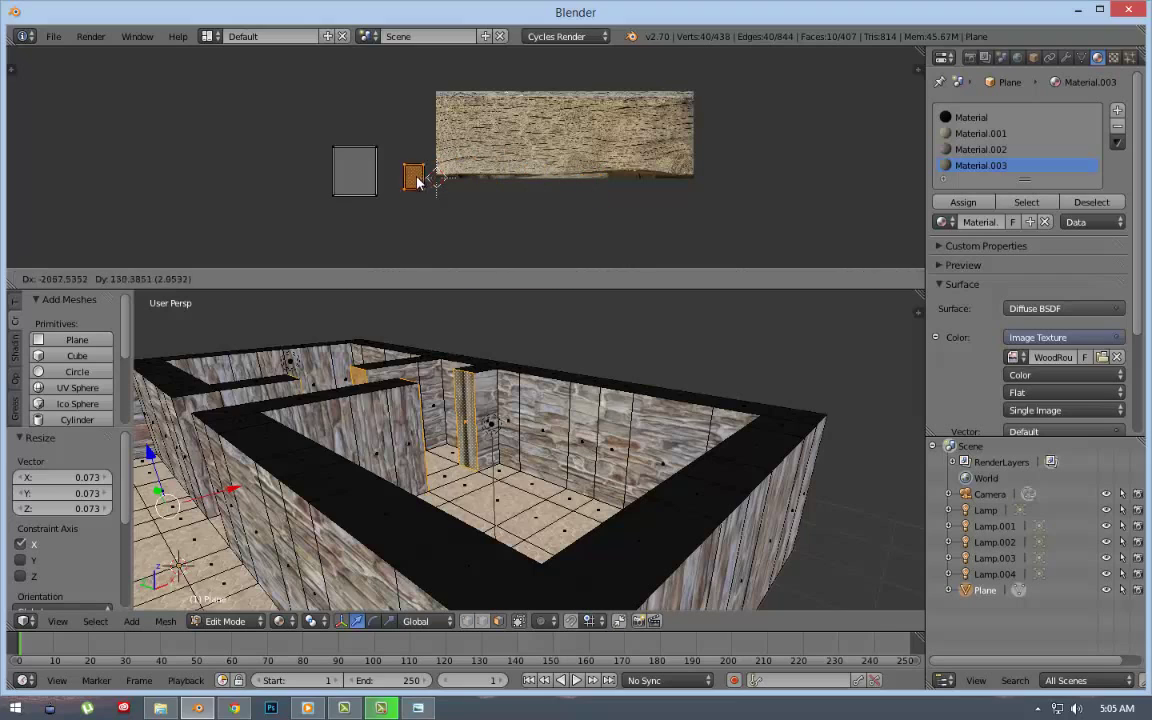
click(400, 183)
key(s)
key(y)
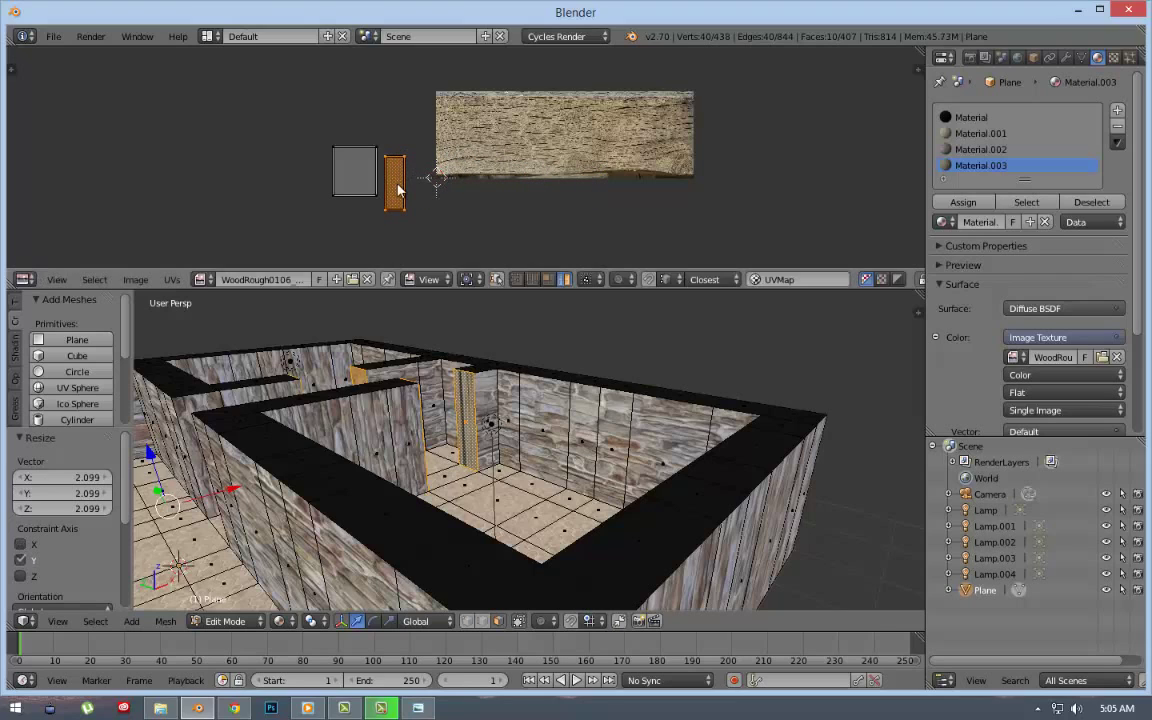
click(399, 181)
key(g)
click(391, 178)
Refine the block's vertical scale twice and enlarge the UV editing area.
key(s)
key(y)
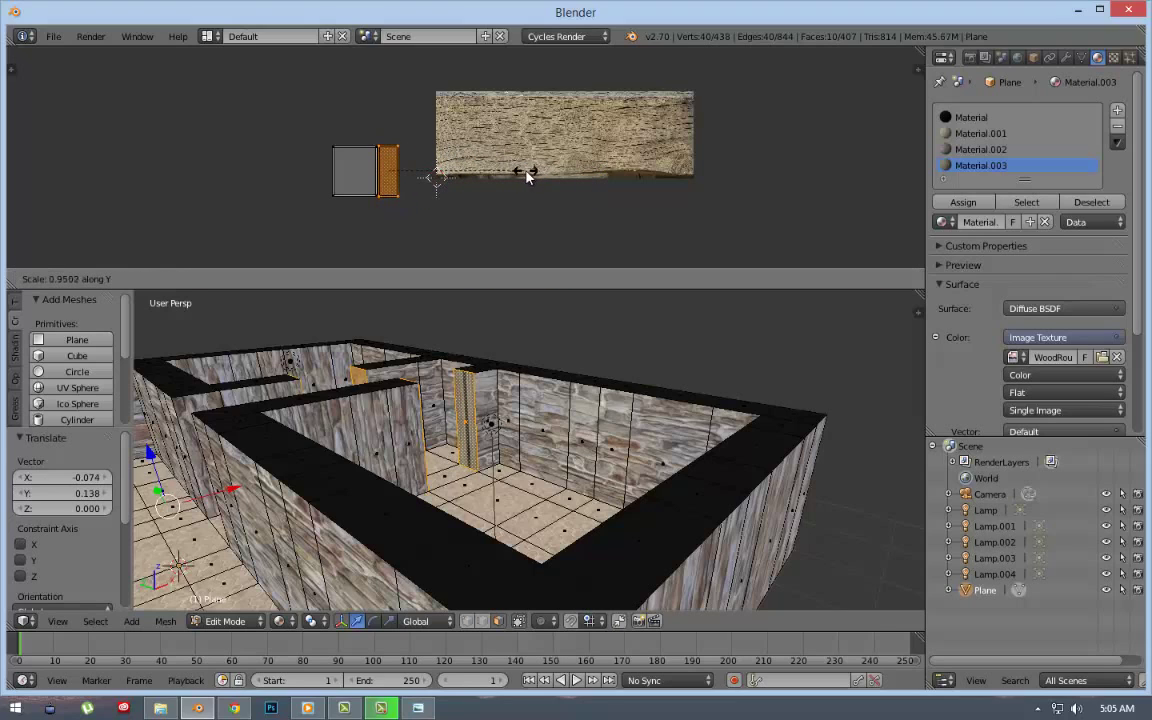
click(500, 166)
key(s)
key(y)
click(375, 155)
scroll(364, 154, up, 1)
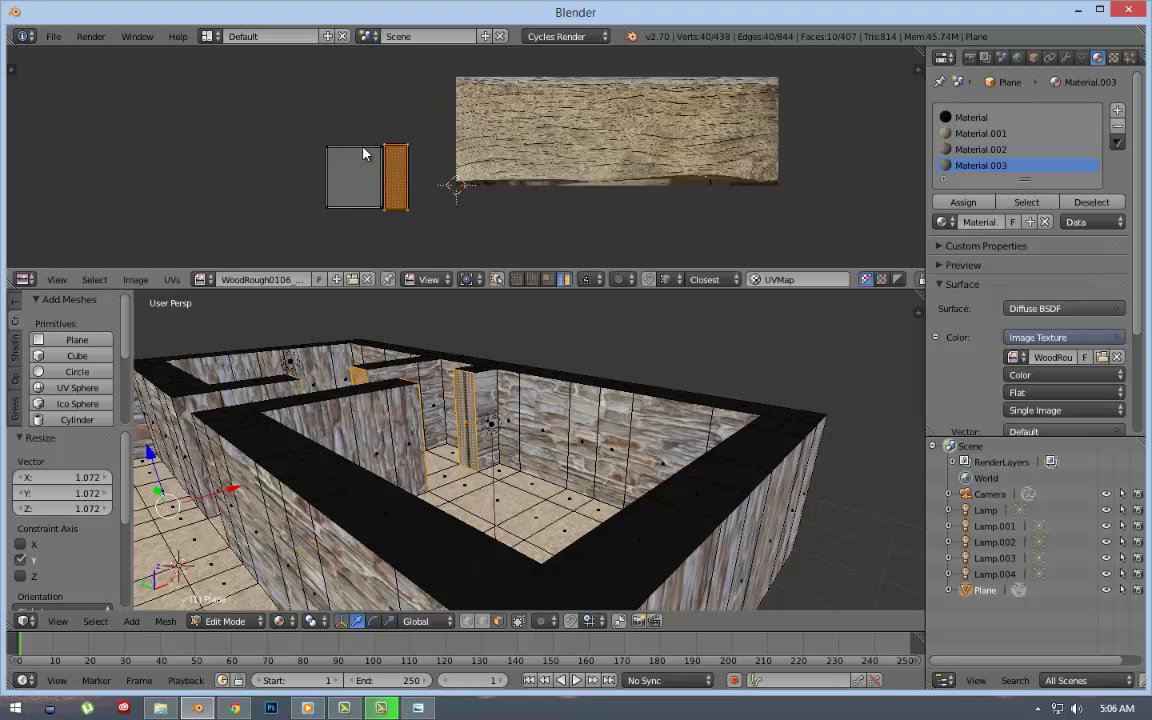
scroll(364, 154, up, 4)
drag(441, 287, 450, 548)
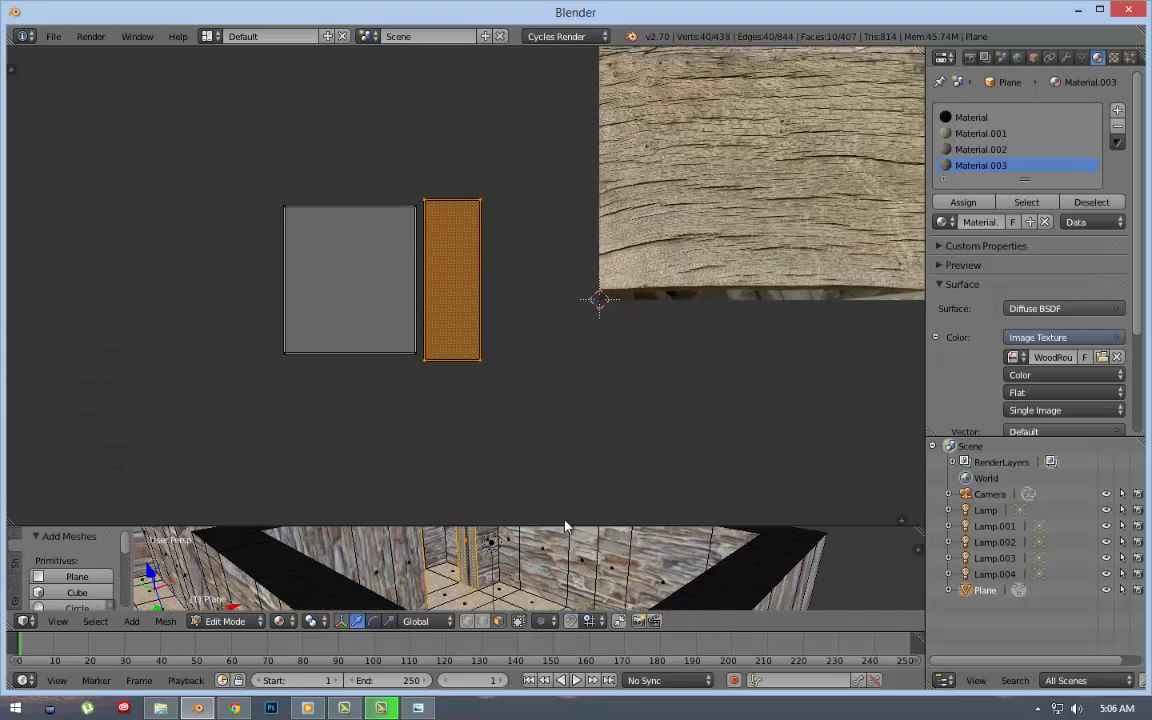
scroll(461, 270, up, 4)
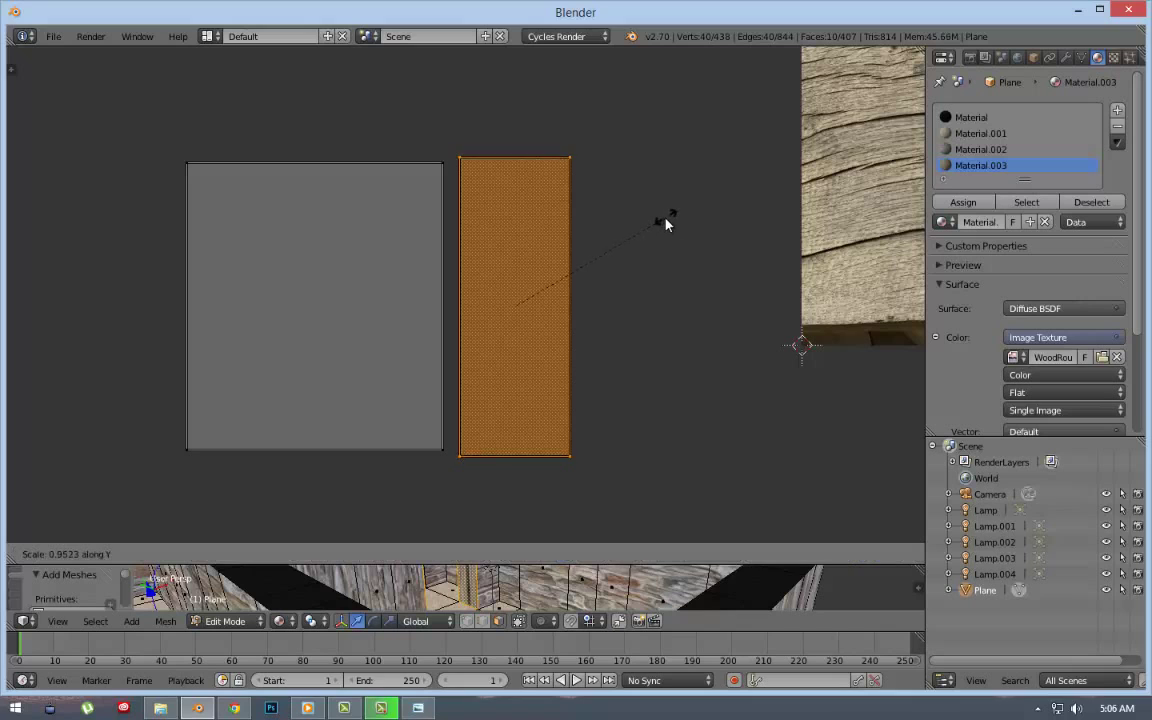
Stretch the orange doorway UV face horizontally and slide it vertically up over the wood image.
key(g)
click(415, 531)
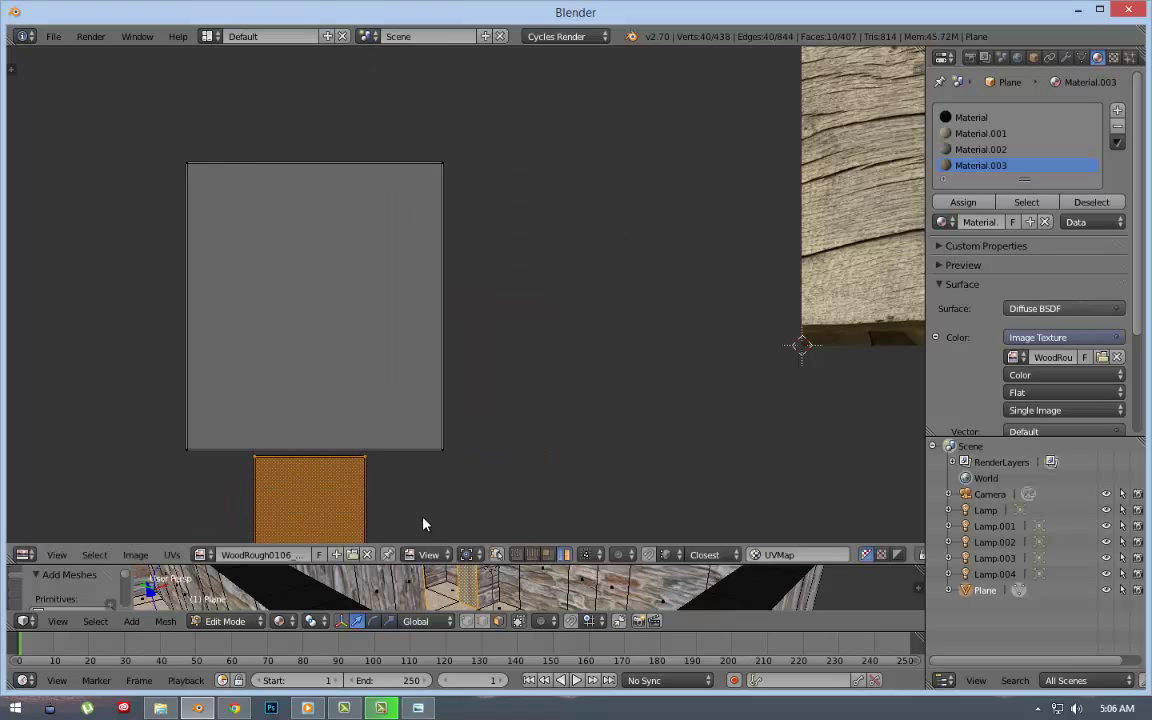
key(s)
key(x)
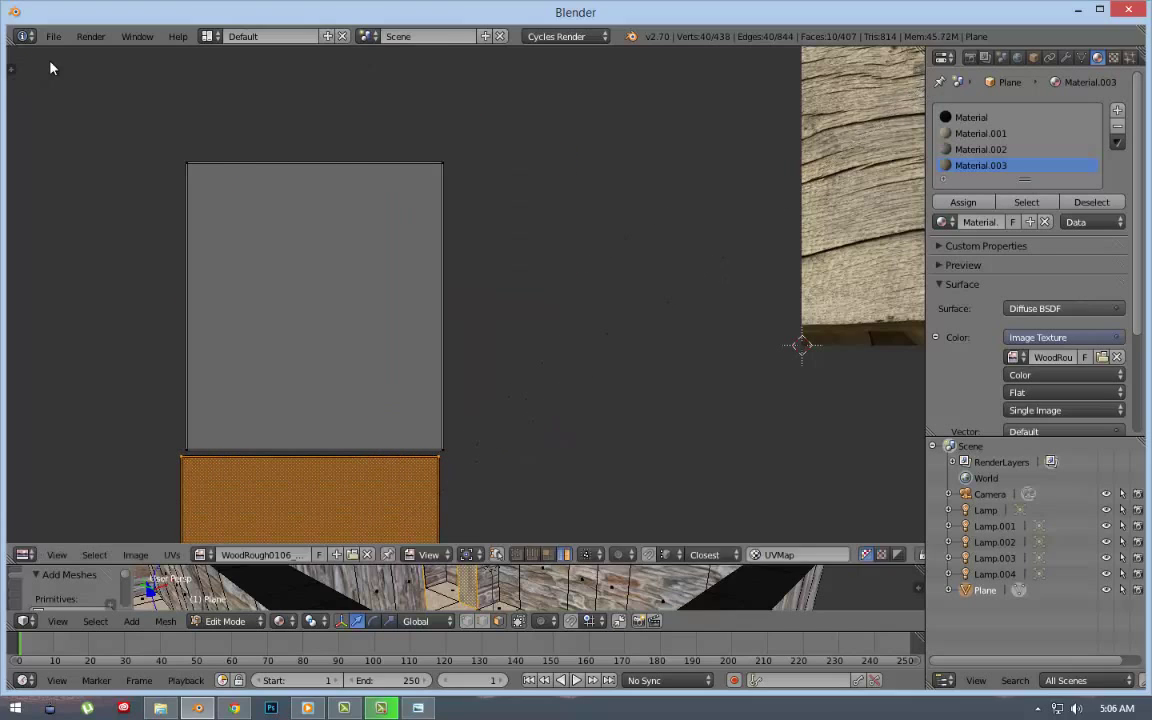
click(372, 178)
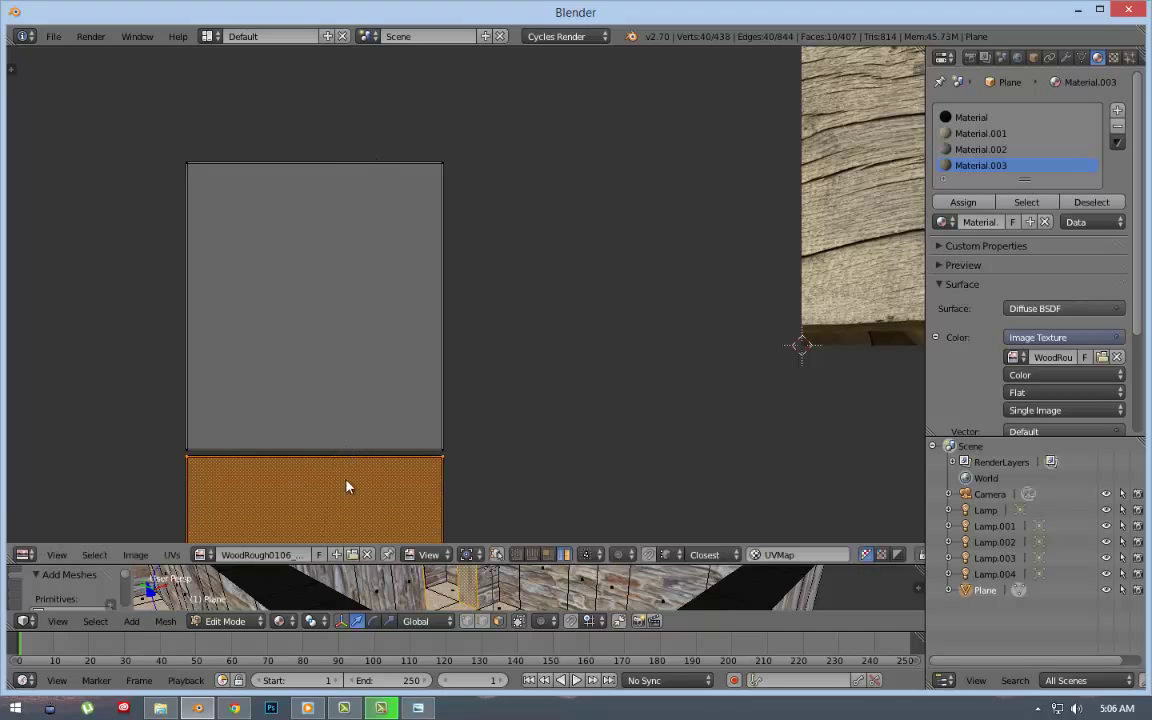
key(g)
key(y)
click(521, 262)
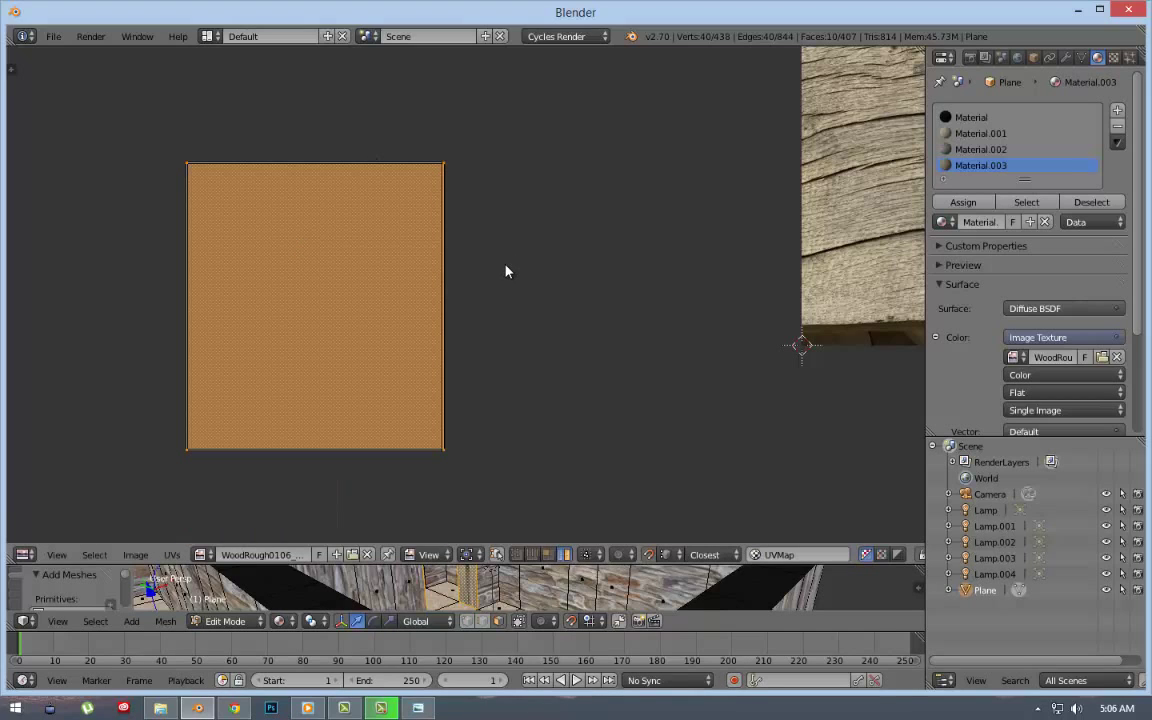
scroll(488, 295, down, 3)
Frame the selected doorway face in a larger 3D view, reposition its UV face, then deselect it.
drag(450, 548, 450, 163)
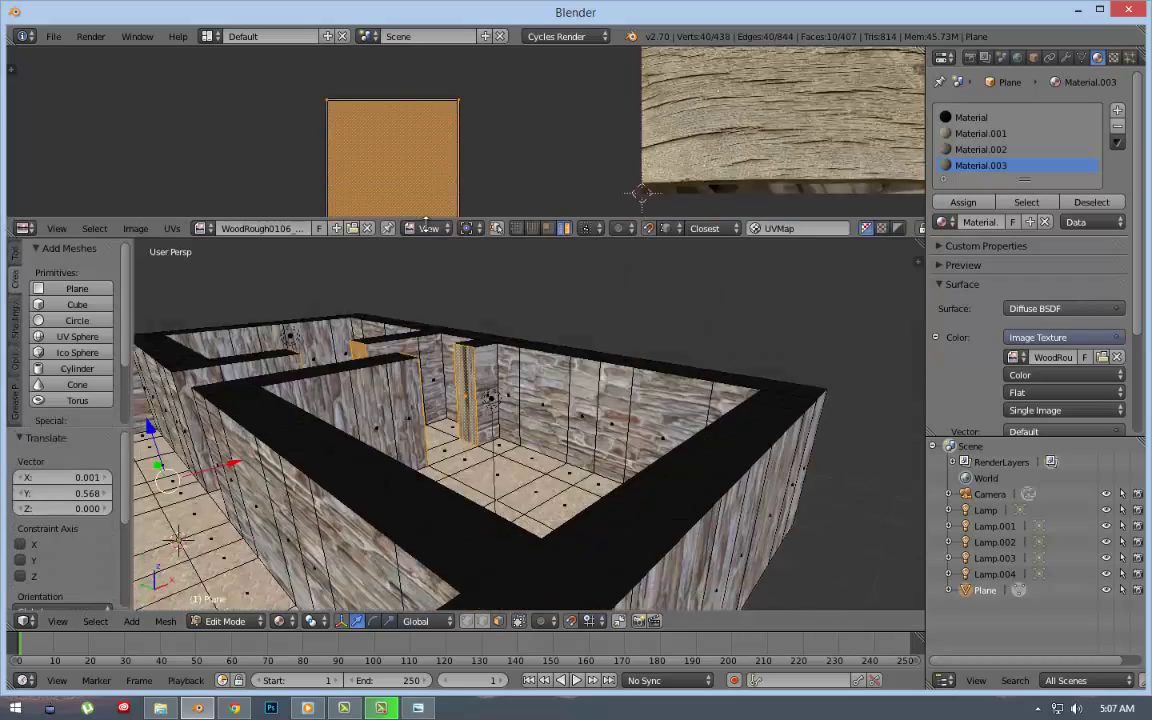
key(KP_Decimal)
scroll(490, 110, down, 5)
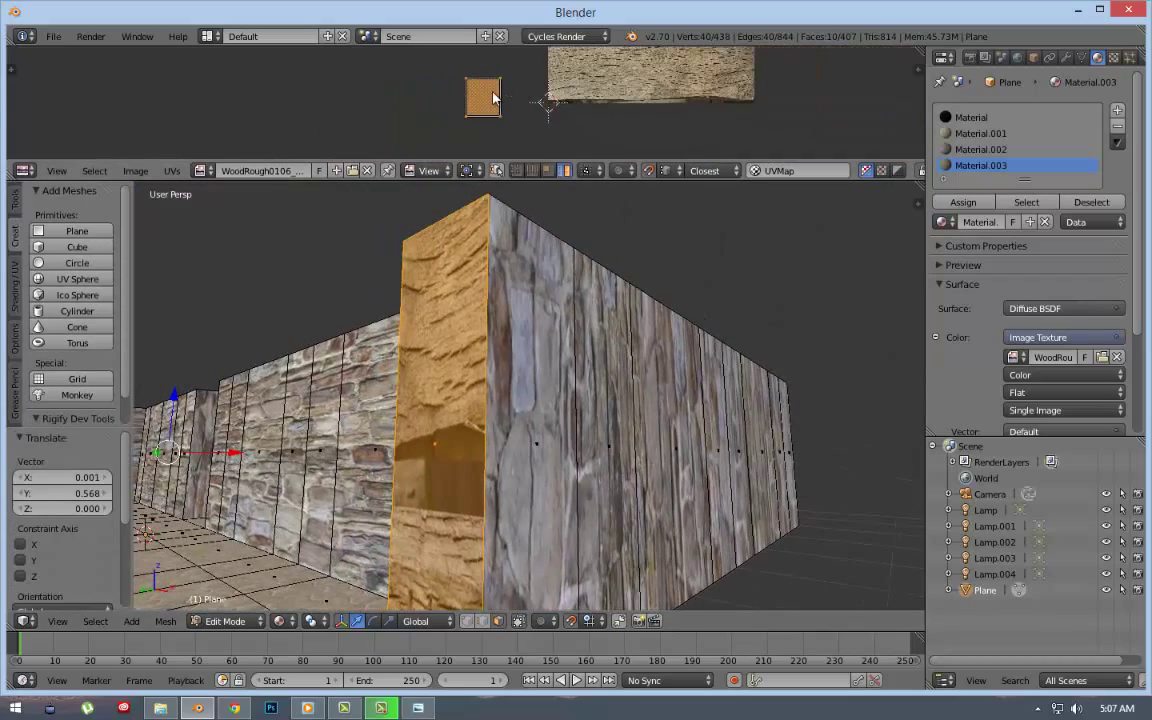
right_click(490, 105)
scroll(503, 108, down, 2)
key(g)
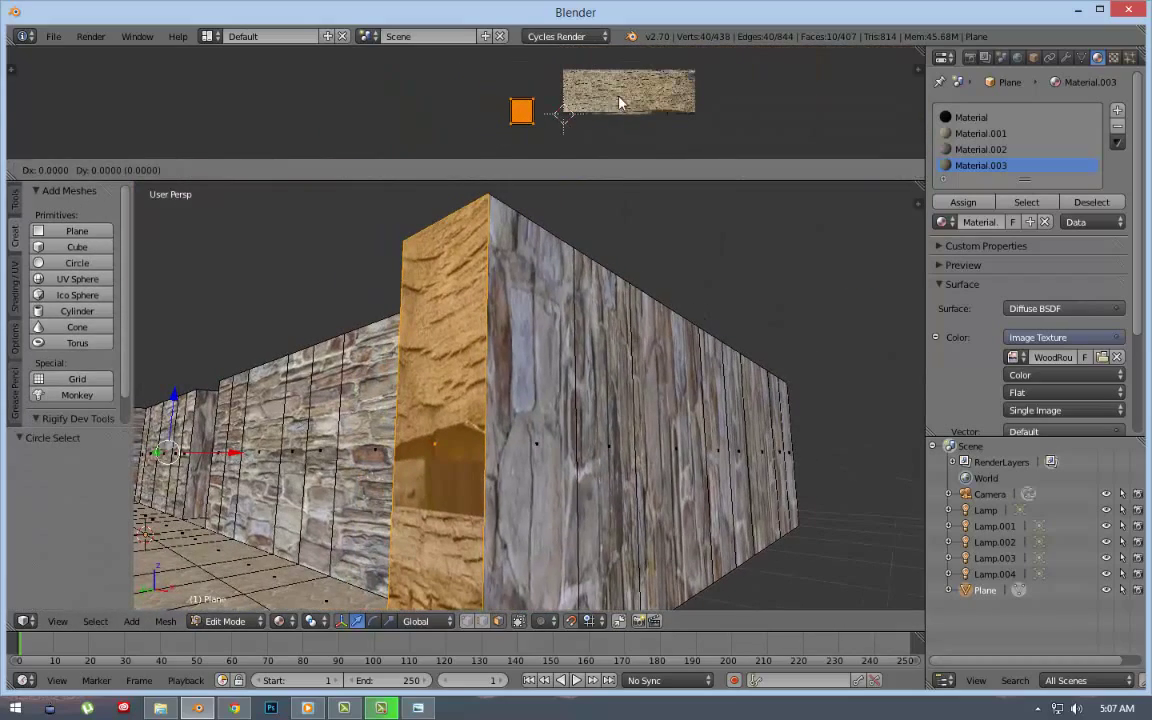
click(560, 120)
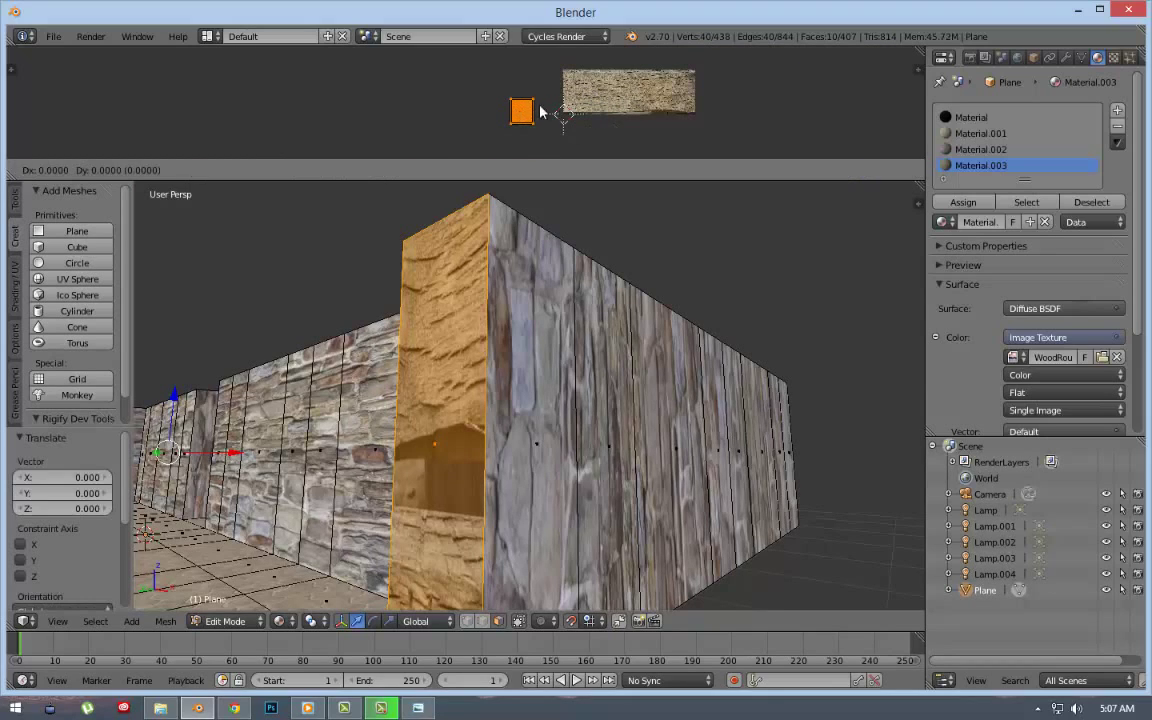
scroll(545, 95, up, 2)
key(a)
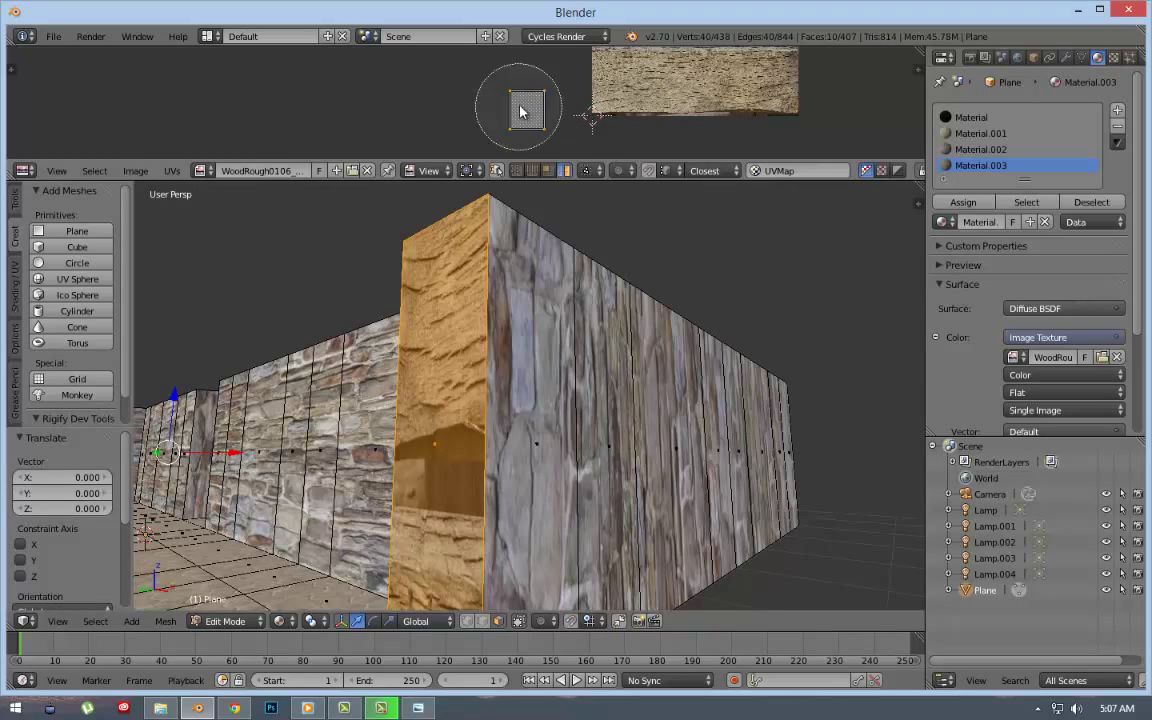
Select the small UV face and drop it onto the wood texture.
click(520, 110)
right_click(520, 110)
scroll(540, 105, down, 2)
key(g)
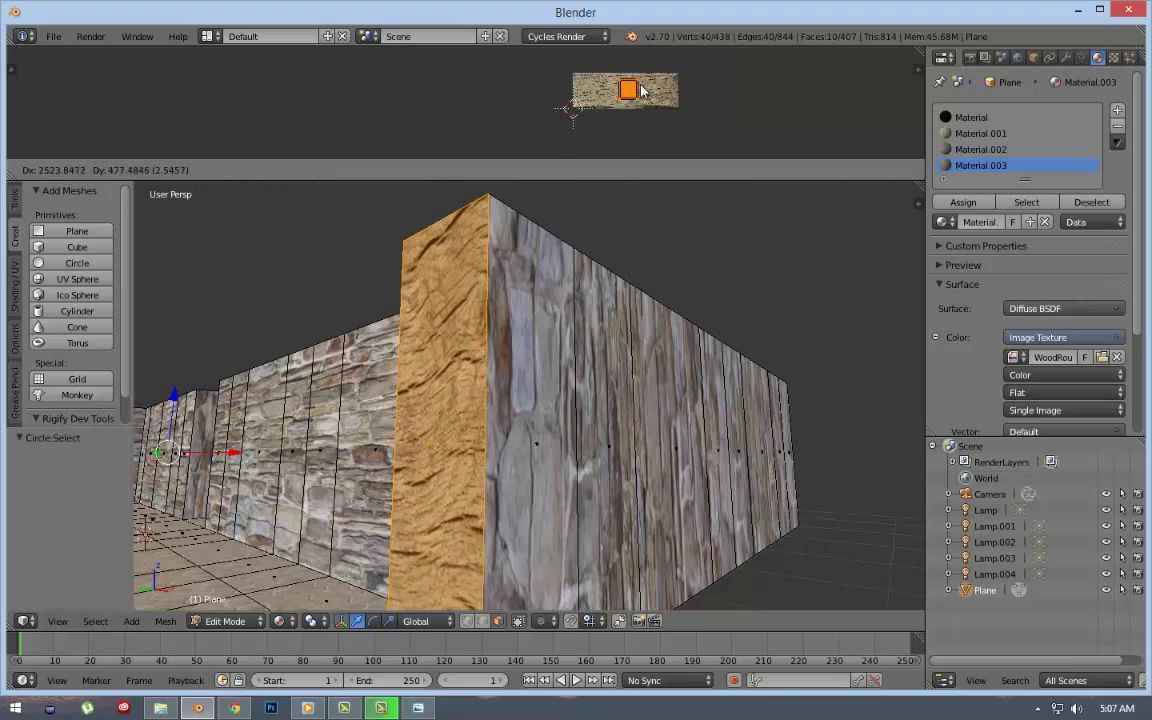
click(635, 90)
Enlarge the UV face, scale it 1.055 vertically, then widen it horizontally.
key(s)
click(648, 90)
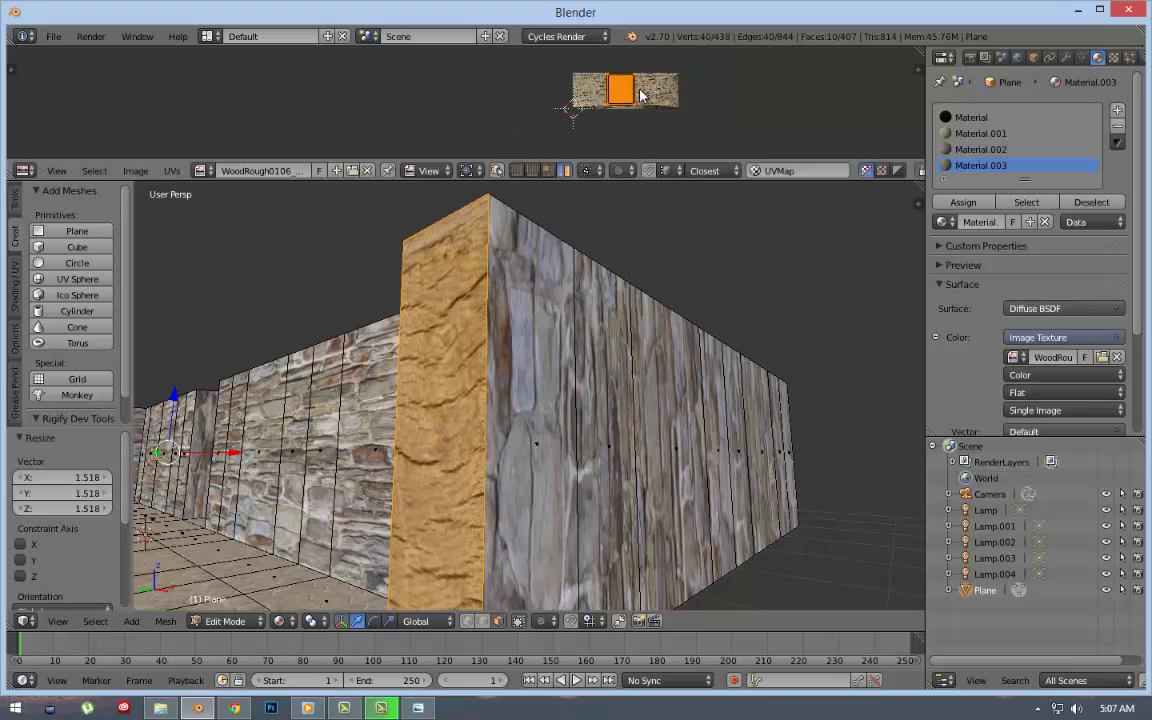
key(s)
key(y)
click(643, 96)
key(s)
key(x)
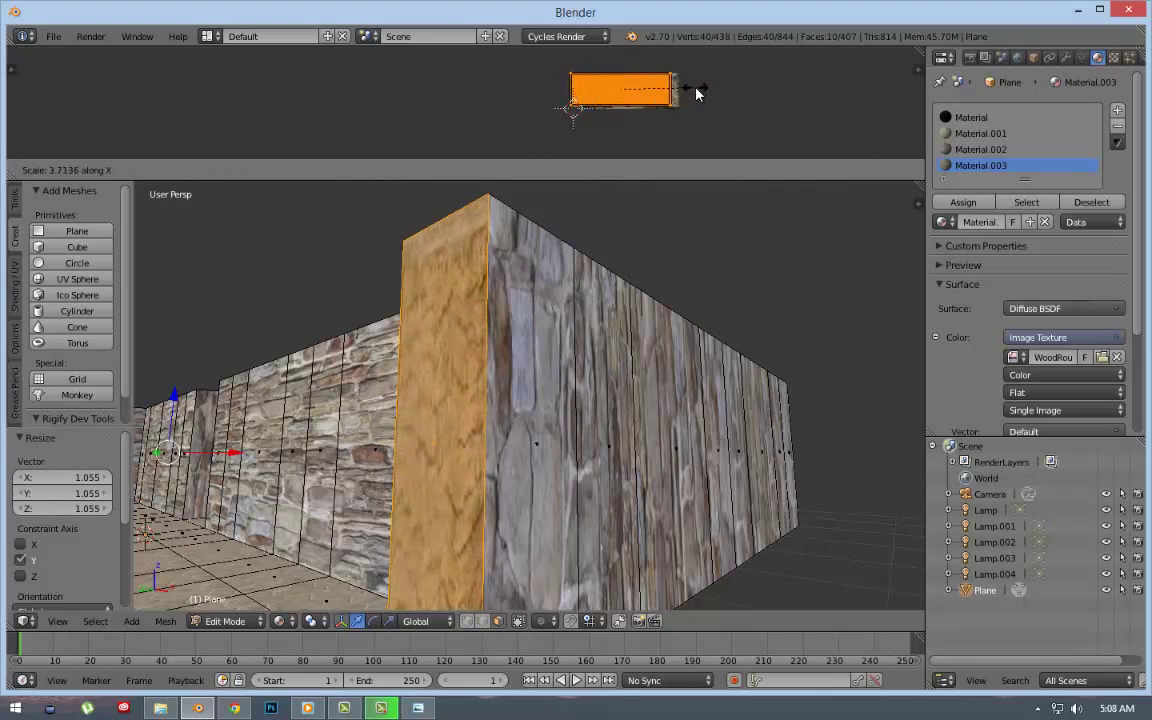
click(660, 88)
Rotate the UV face 90°, narrow it along X, and shift it slightly sideways.
text(r90)
click(640, 92)
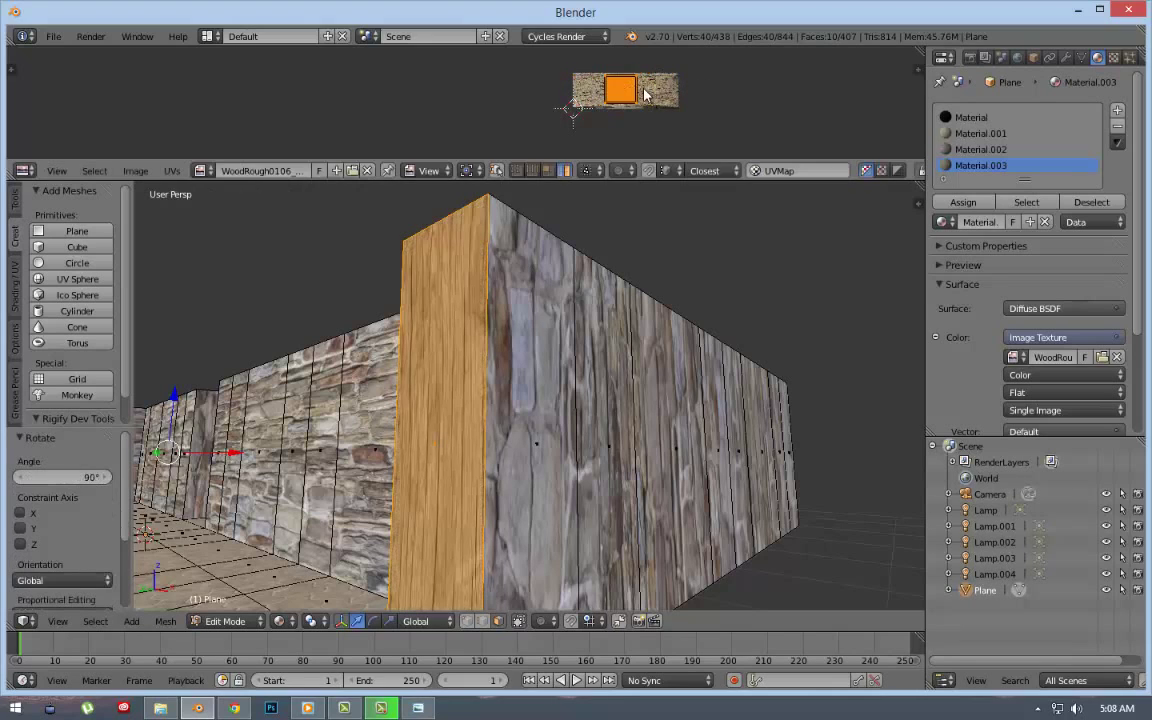
key(s)
key(x)
click(706, 92)
key(s)
key(x)
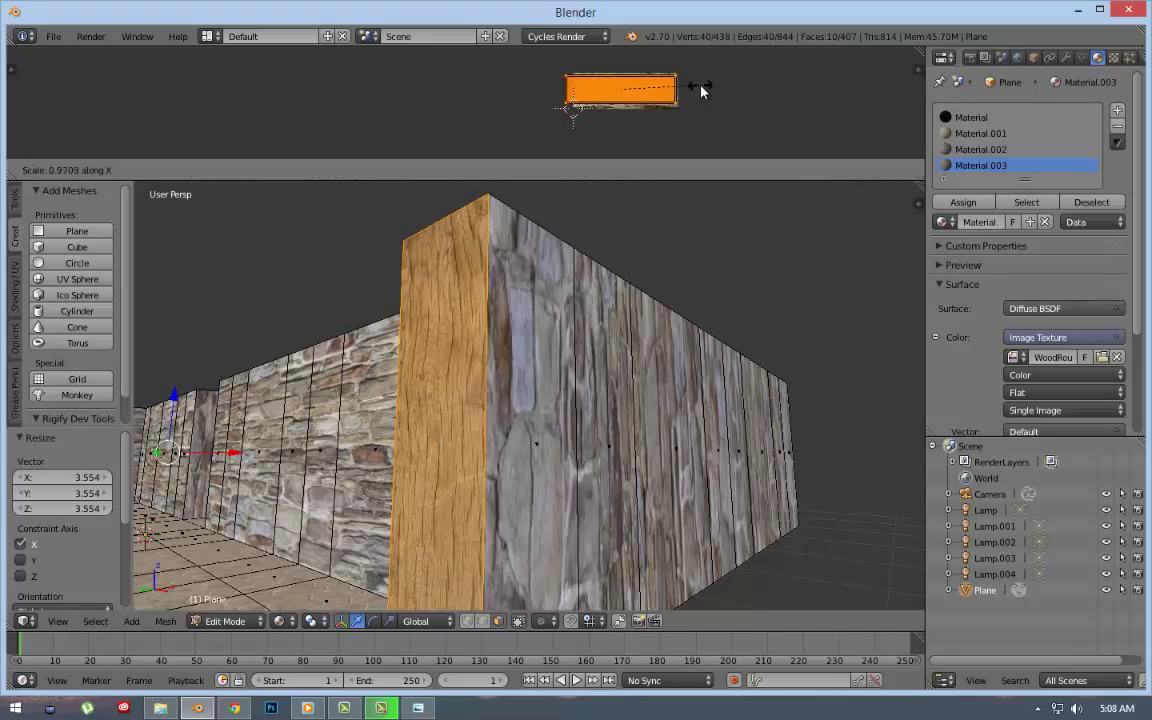
click(693, 93)
key(g)
click(693, 93)
mouse_move(520, 400)
middle_down()
mouse_move(390, 291)
mouse_move(300, 414)
mouse_move(648, 504)
mouse_move(516, 458)
mouse_move(463, 419)
mouse_move(502, 508)
mouse_move(612, 406)
mouse_move(409, 407)
mouse_move(480, 280)
middle_up()
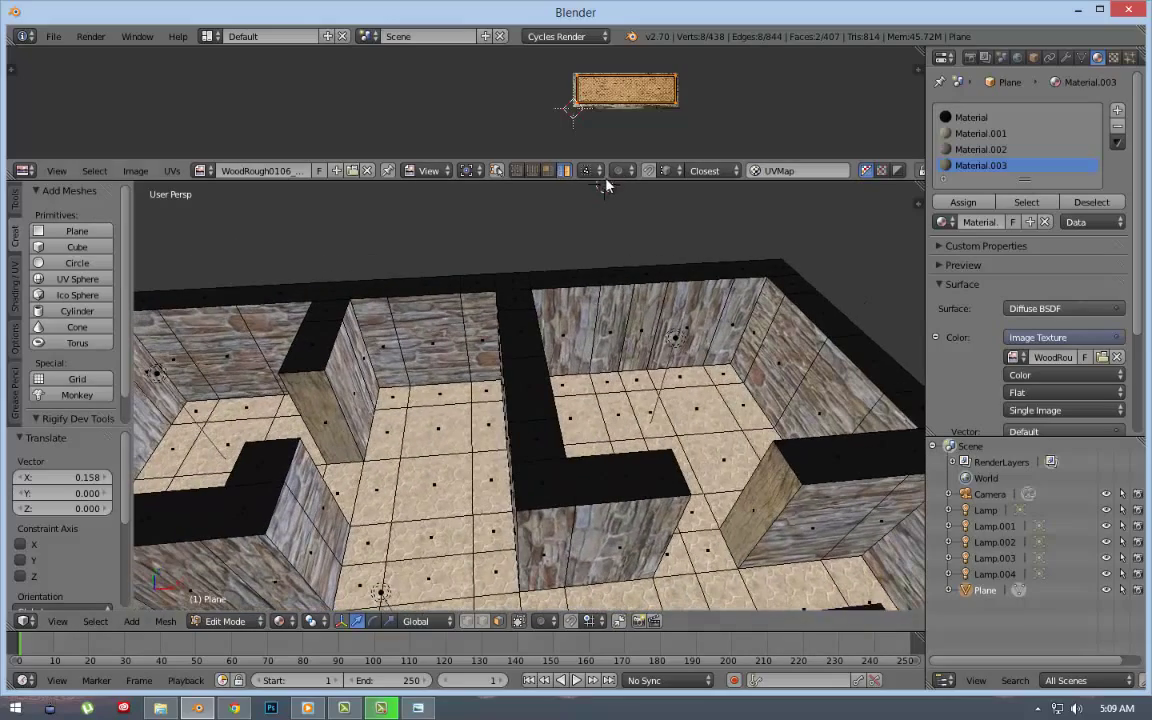
Try rotating the UV island upright by 90°, revert it, and select the Material.003 faces.
drag(544, 160, 620, 432)
text(90)
key(Return)
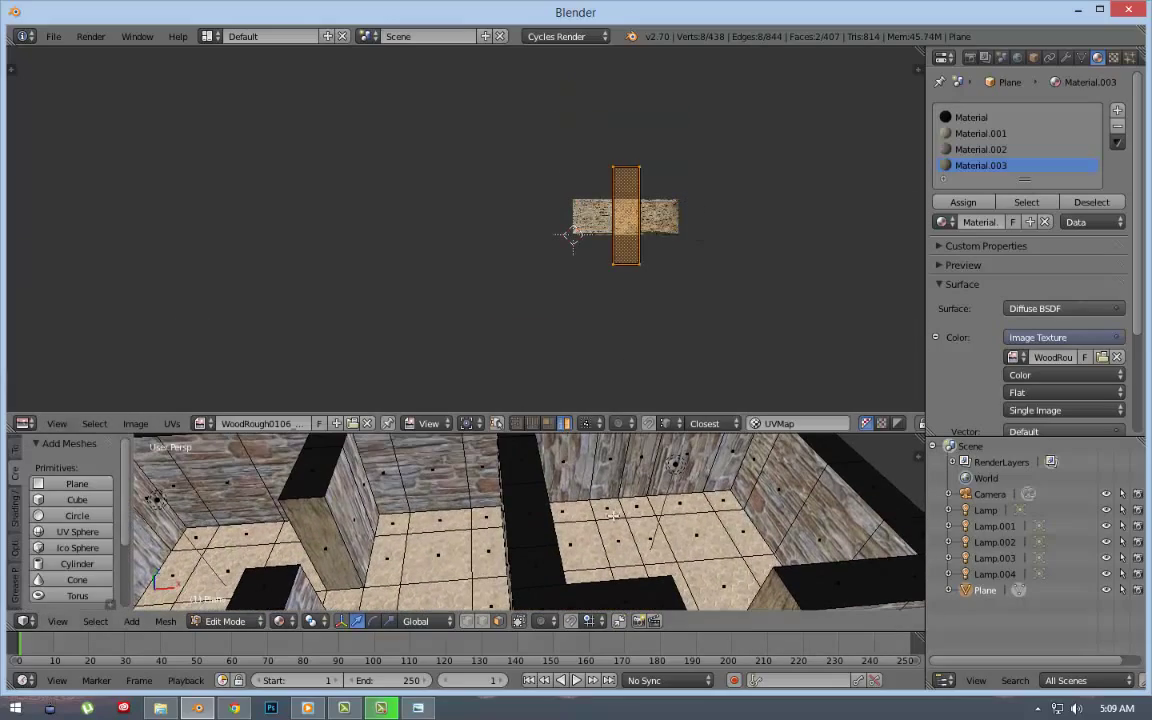
key(ctrl+z)
key(ctrl+shift+z)
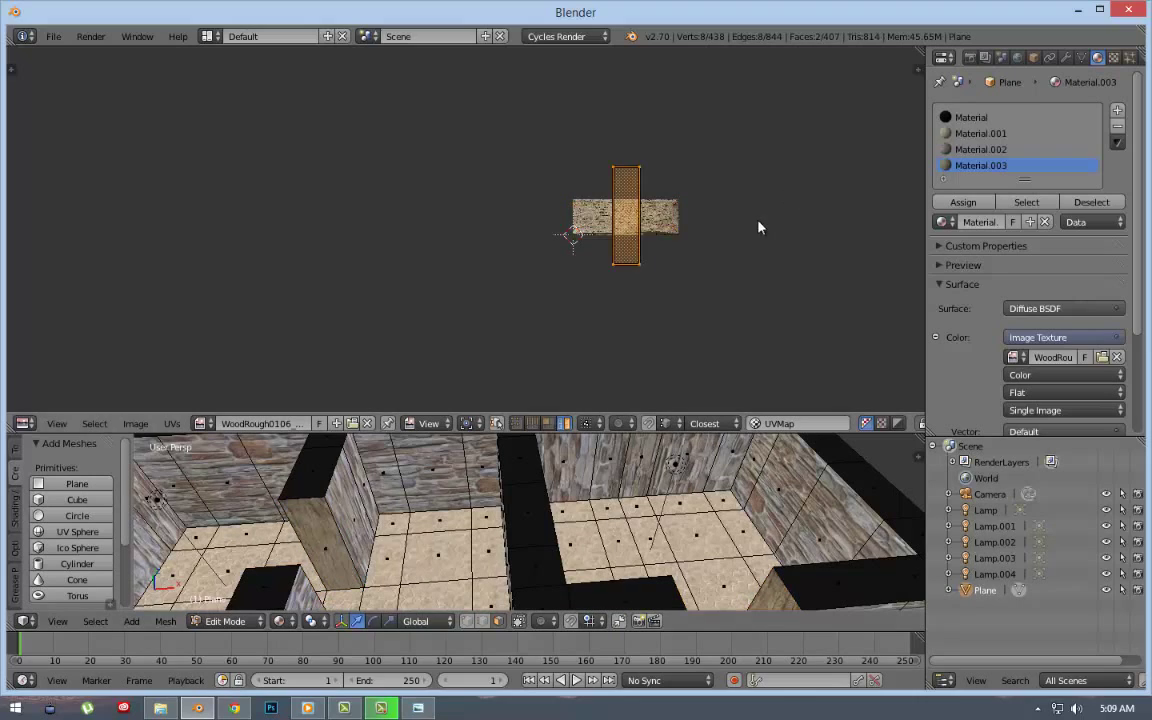
click(1024, 202)
key(ctrl+z)
Squash the UV island vertically, then reselect all faces using Material.003.
key(s)
key(y)
click(650, 222)
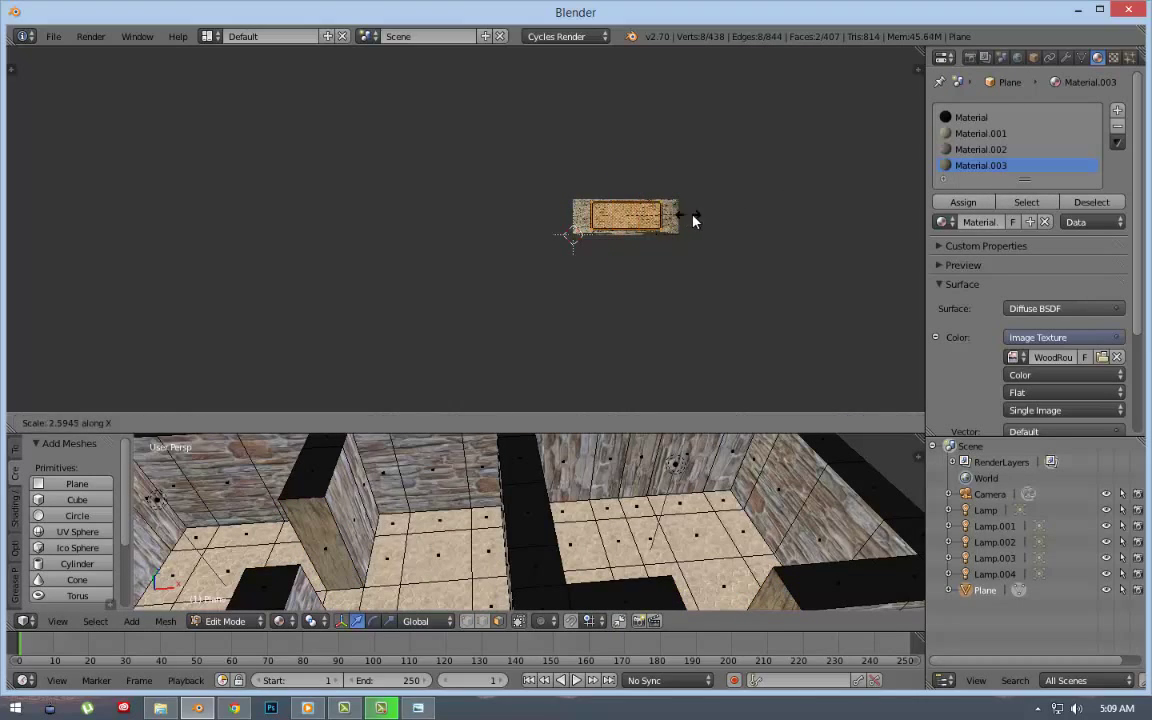
click(1015, 206)
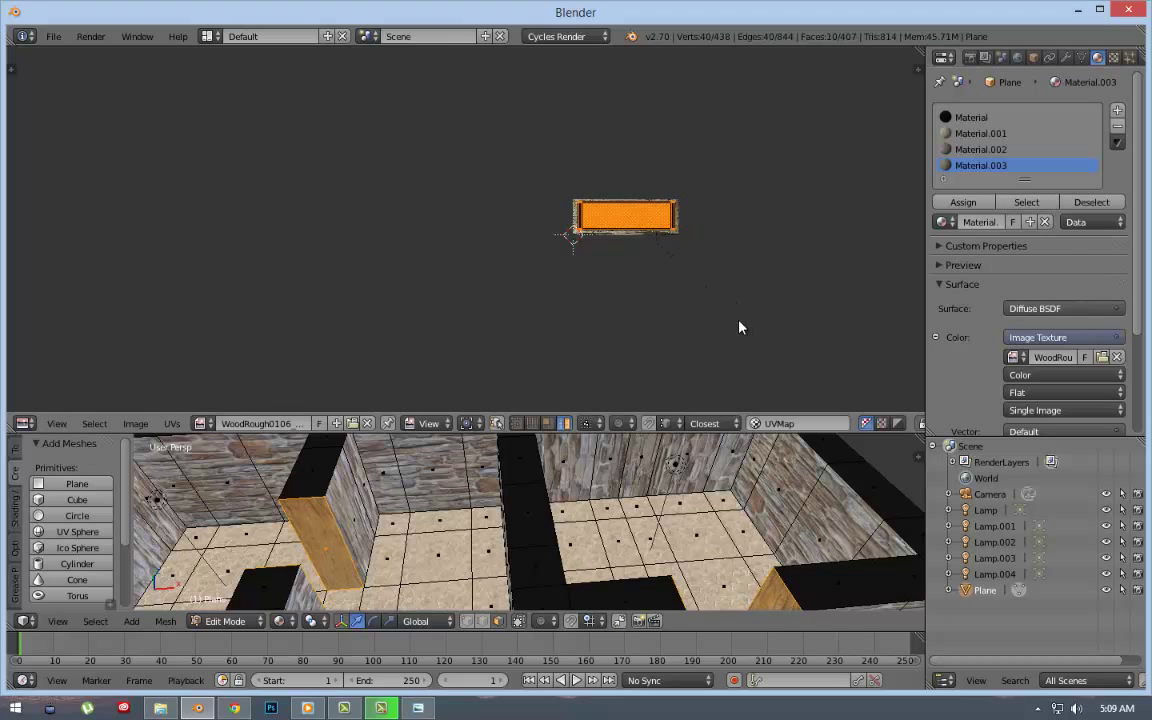
scroll(600, 520, down, 2)
scroll(627, 225, up, 8)
scroll(658, 140, down, 1)
key(ctrl+z)
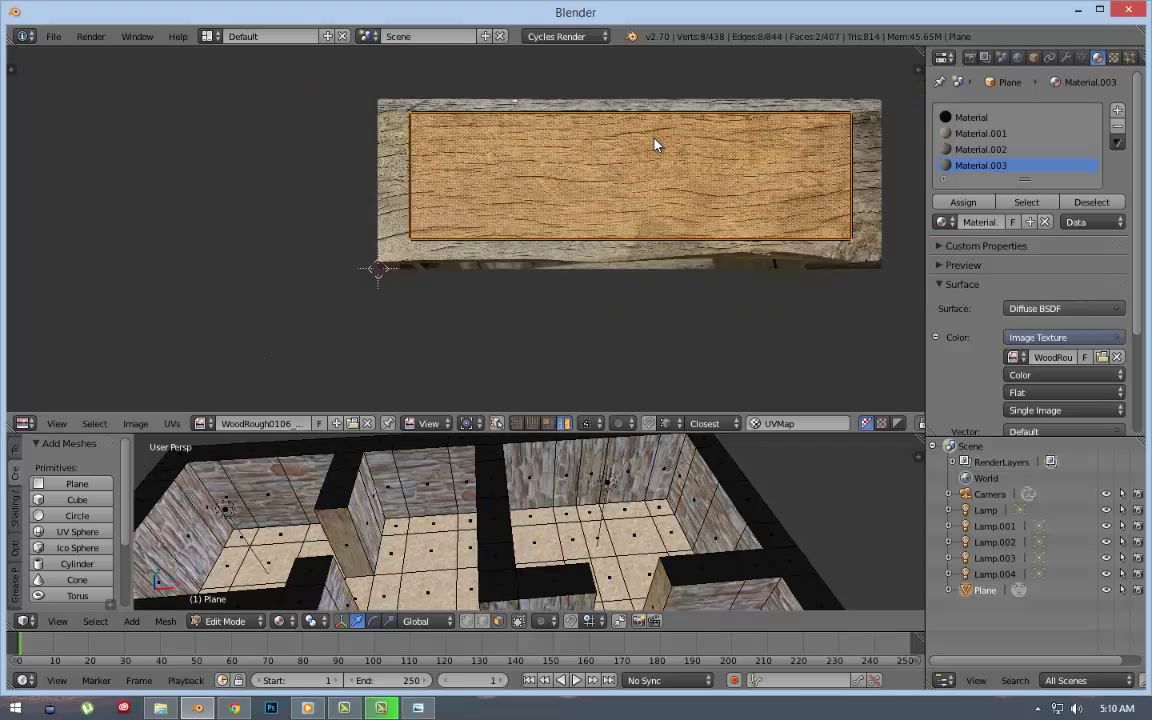
click(1024, 204)
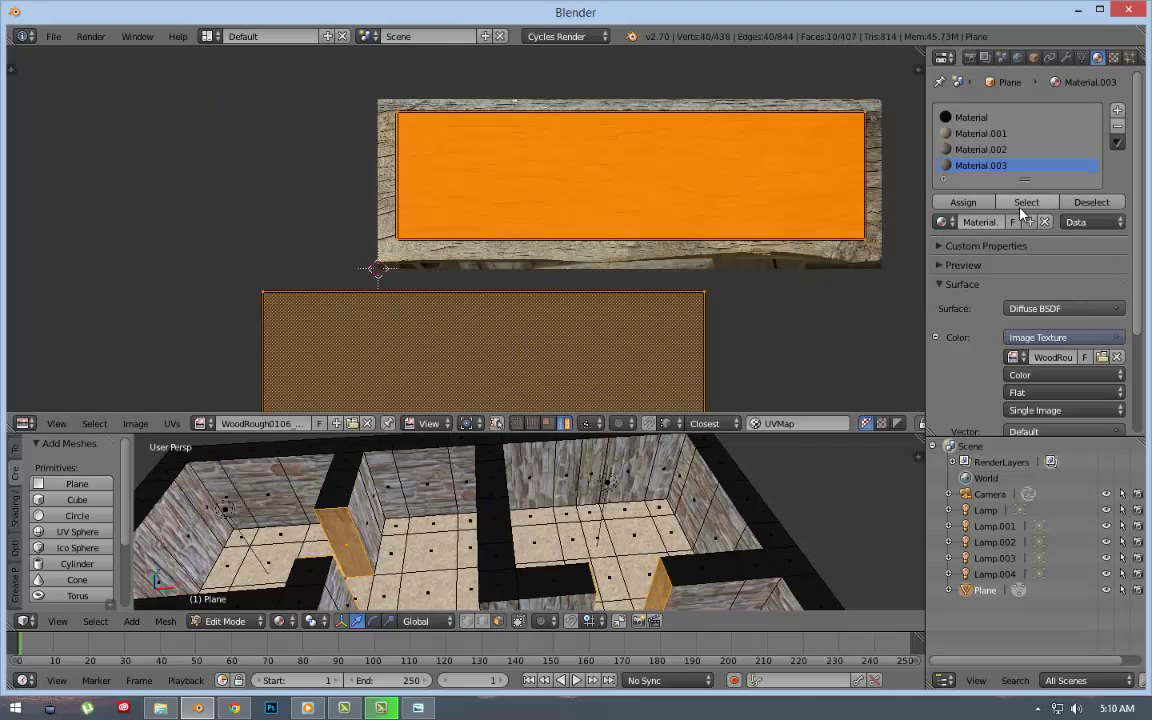
scroll(540, 362, down, 2)
scroll(450, 345, down, 4)
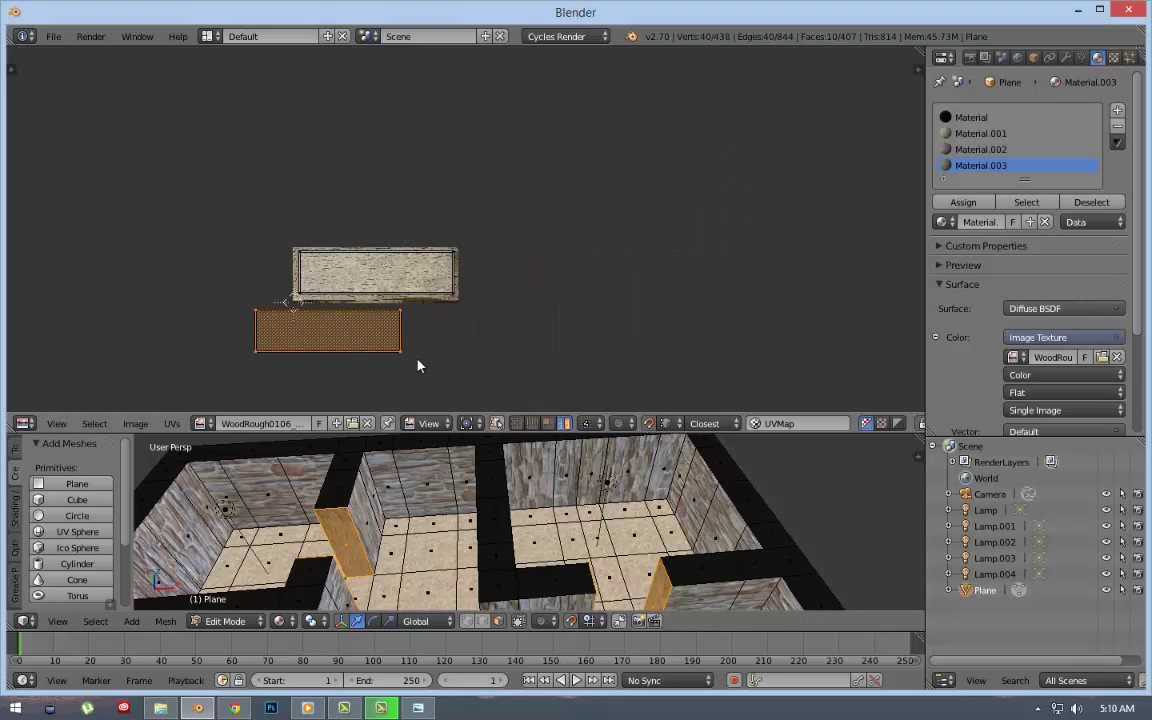
Move the island onto the wood image and stretch it vertically across the planks.
key(g)
click(370, 272)
scroll(536, 283, up, 4)
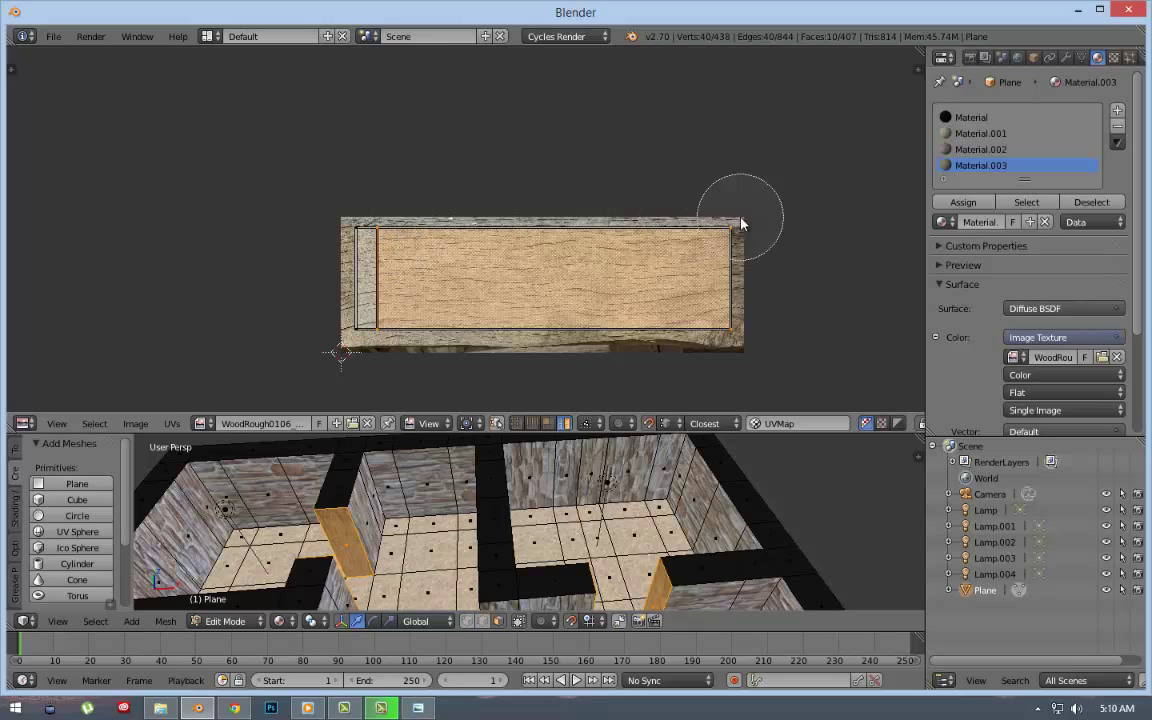
key(a)
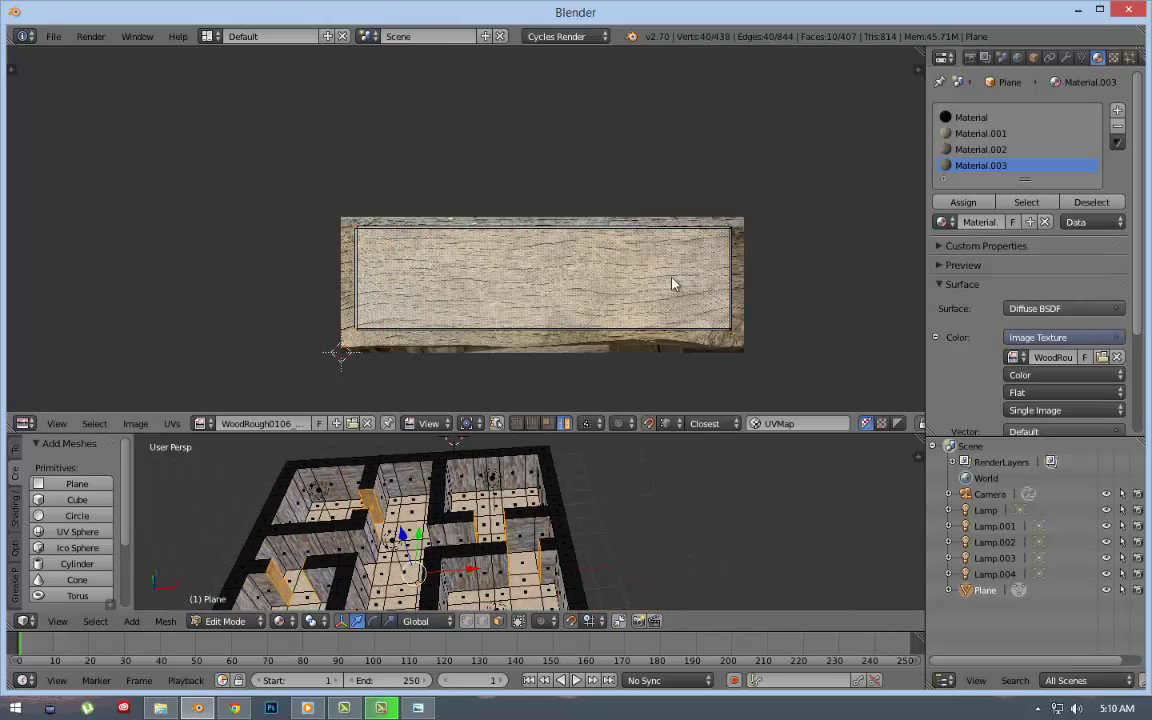
key(a)
key(s)
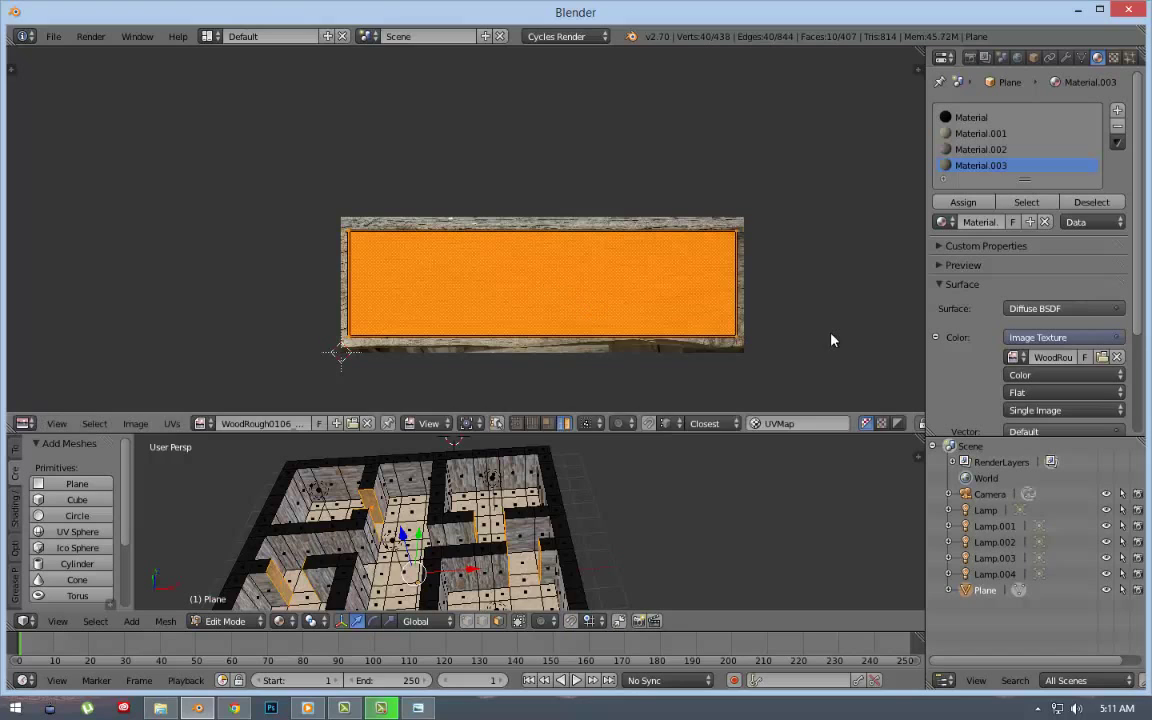
key(x)
right_click(789, 346)
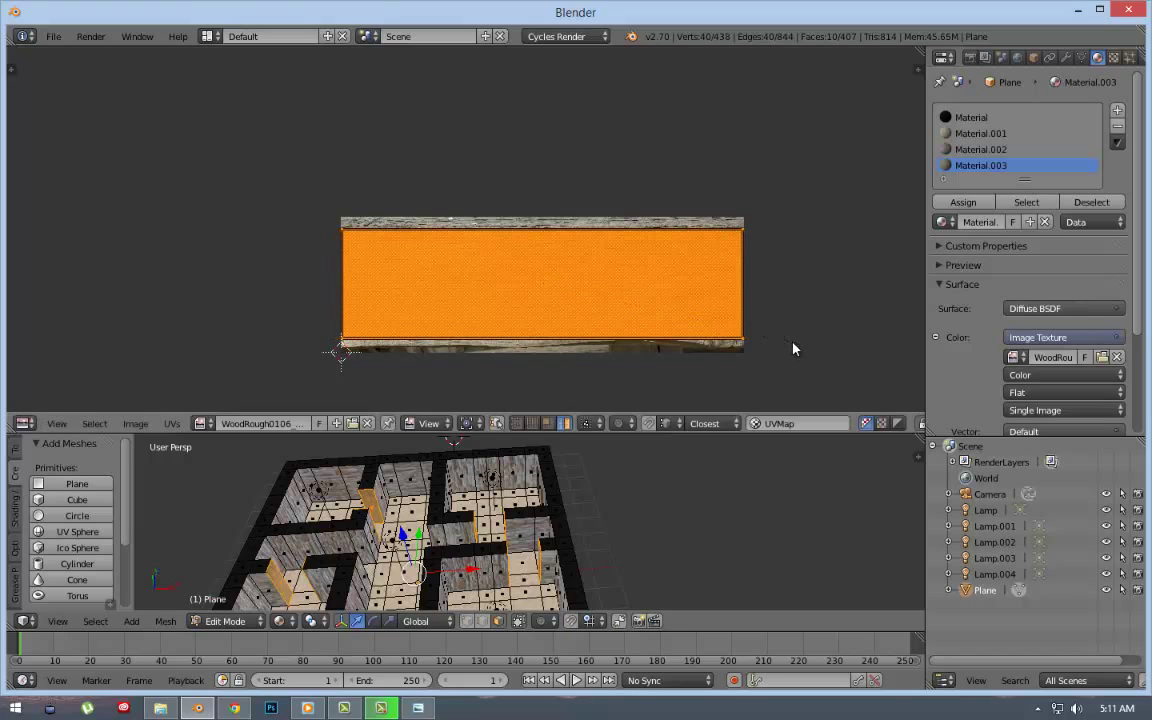
key(s)
key(y)
click(830, 395)
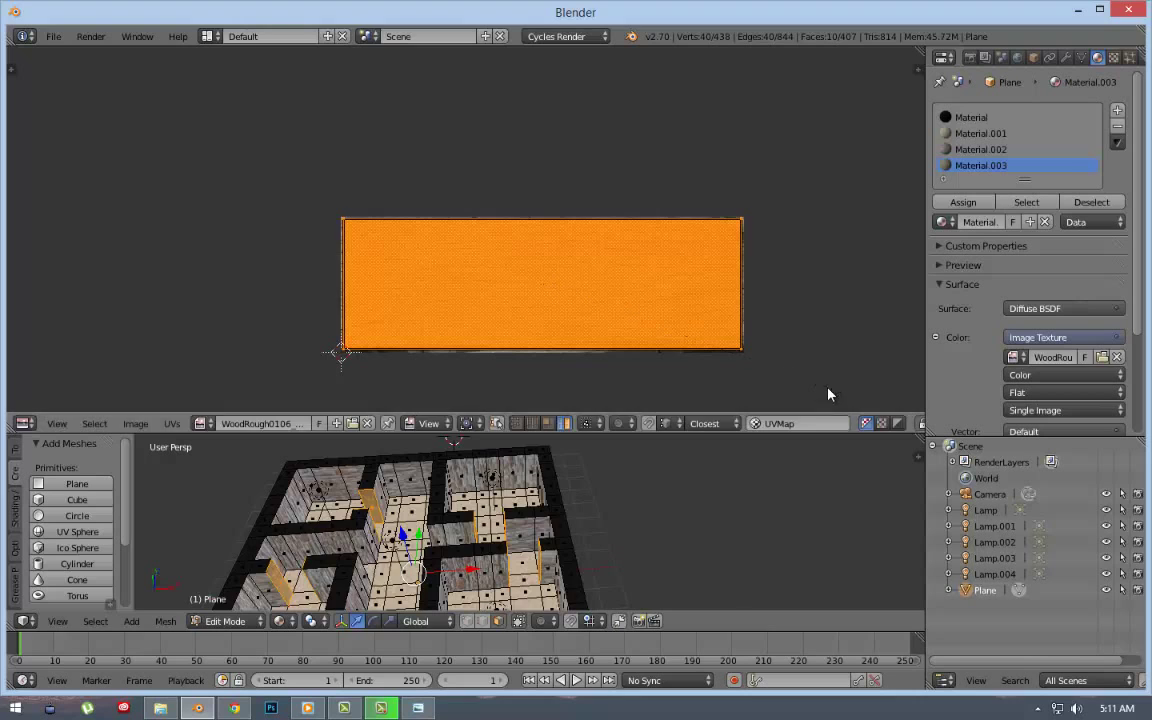
middle_drag(680, 490, 590, 514)
Subdivide the selected faces with the W specials menu.
key(w)
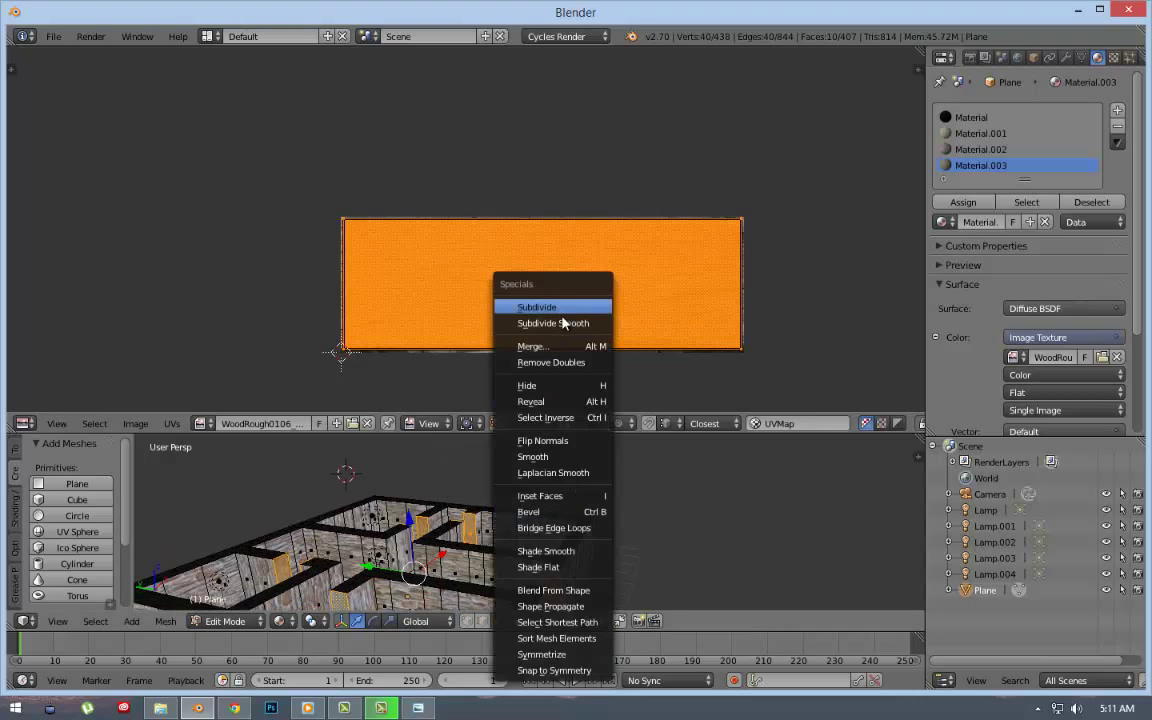
click(520, 302)
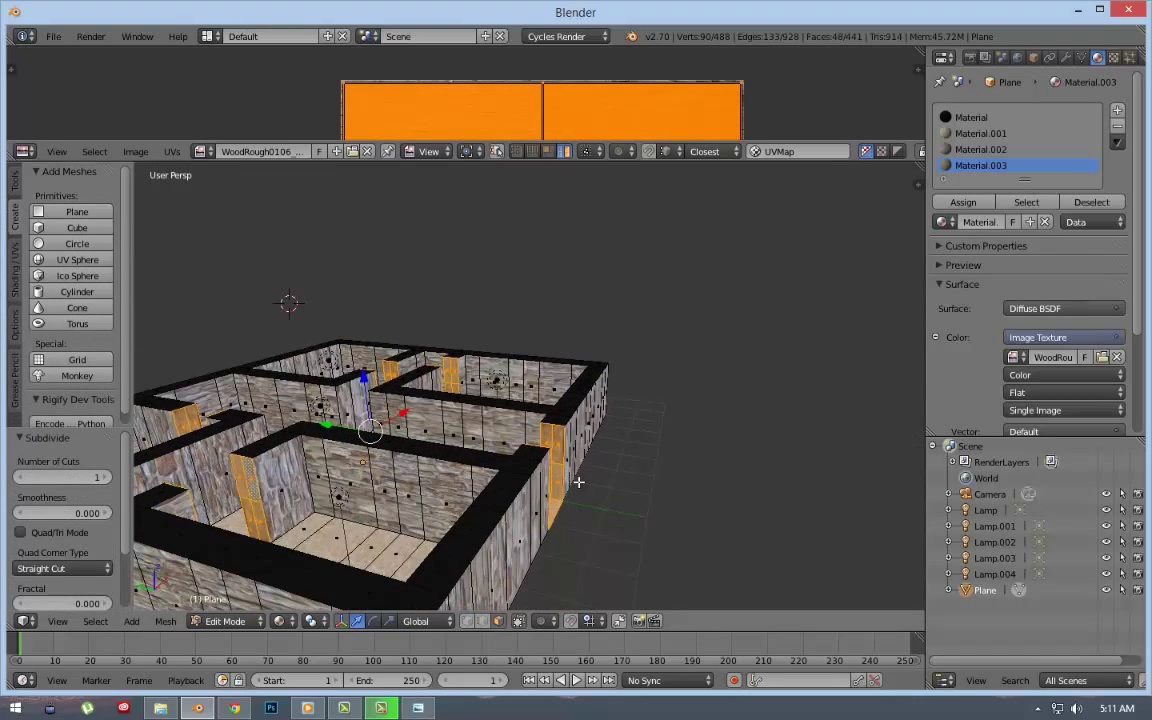
middle_drag(578, 482, 540, 478)
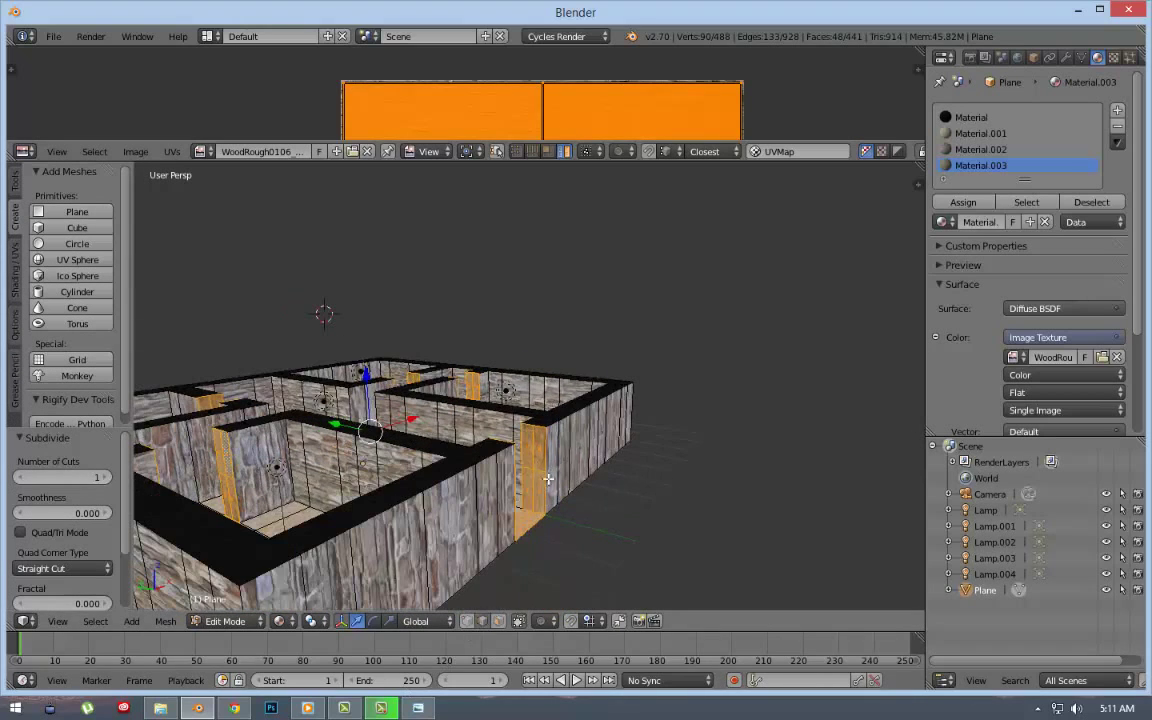
Select the similar vertical wall edges, then extrude and scale them.
right_click(533, 476)
key(shift+g)
click(606, 473)
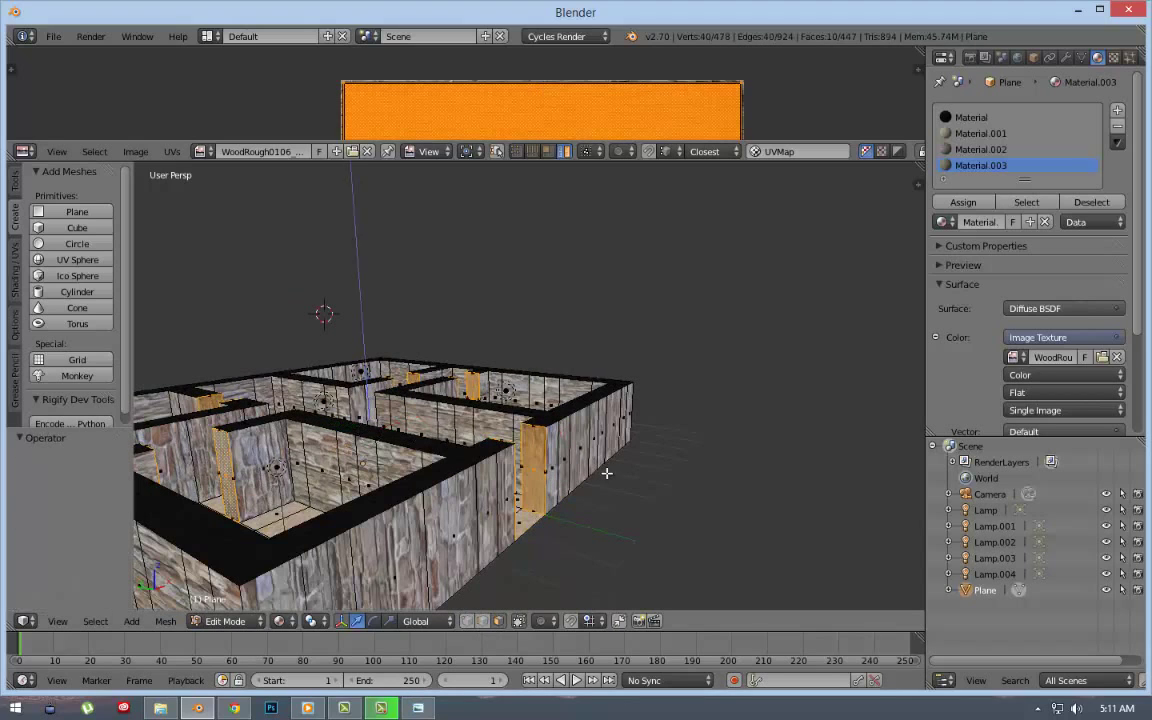
key(e)
right_click(712, 419)
click(310, 621)
click(347, 566)
key(s)
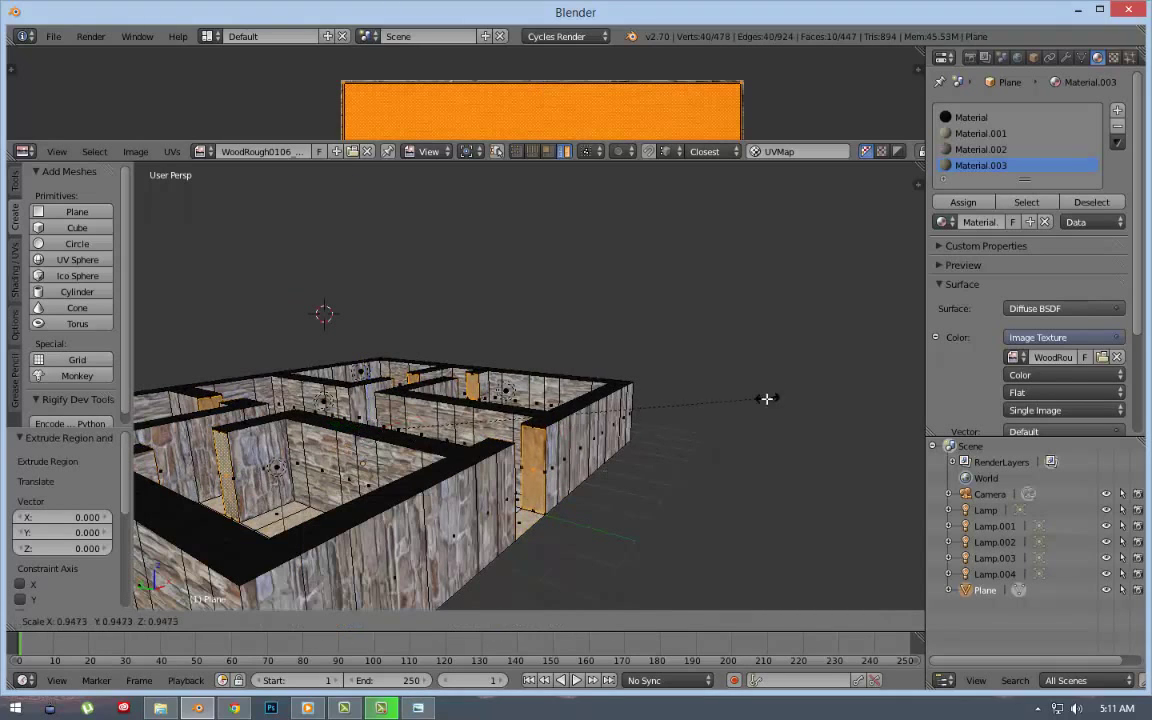
click(766, 399)
mouse_move(699, 422)
middle_down()
mouse_move(420, 440)
mouse_move(397, 486)
mouse_move(420, 470)
mouse_move(408, 412)
mouse_move(500, 470)
mouse_move(746, 543)
middle_up()
Shift the wooden end of a wall along X twice.
right_click(420, 440)
key(g)
key(x)
click(430, 470)
key(g)
key(x)
click(560, 480)
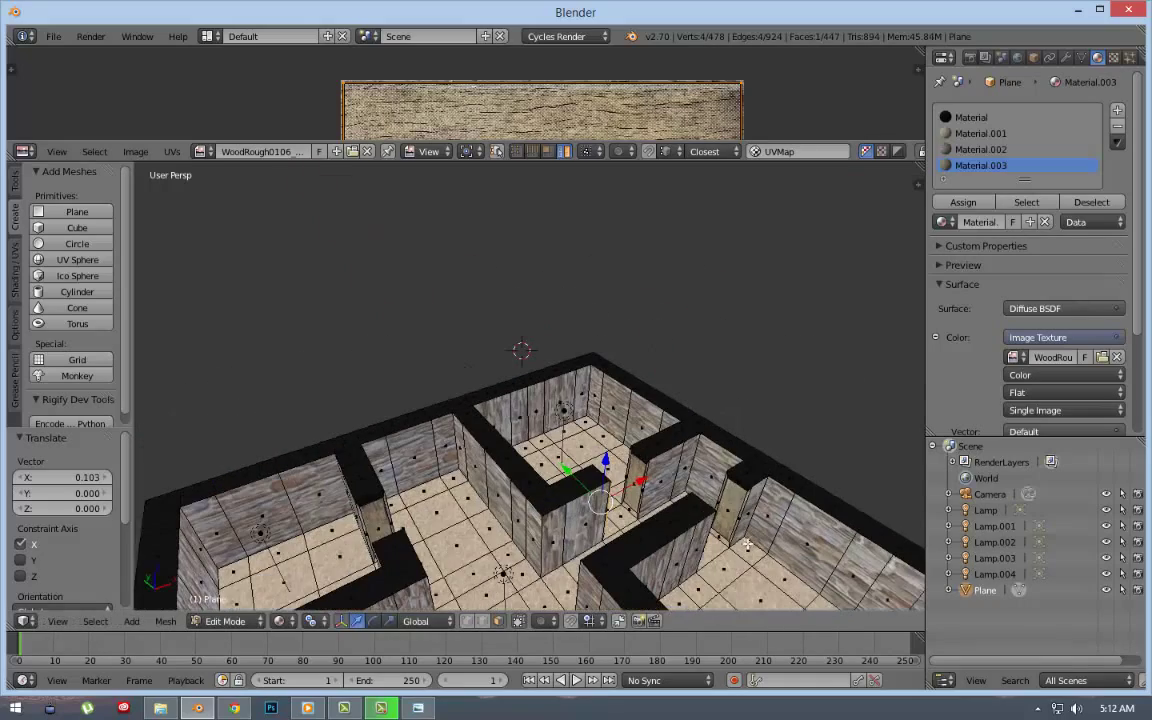
Move three other wall segments along Y to adjust the doorway gaps.
right_click(646, 480)
middle_drag(607, 503, 450, 470)
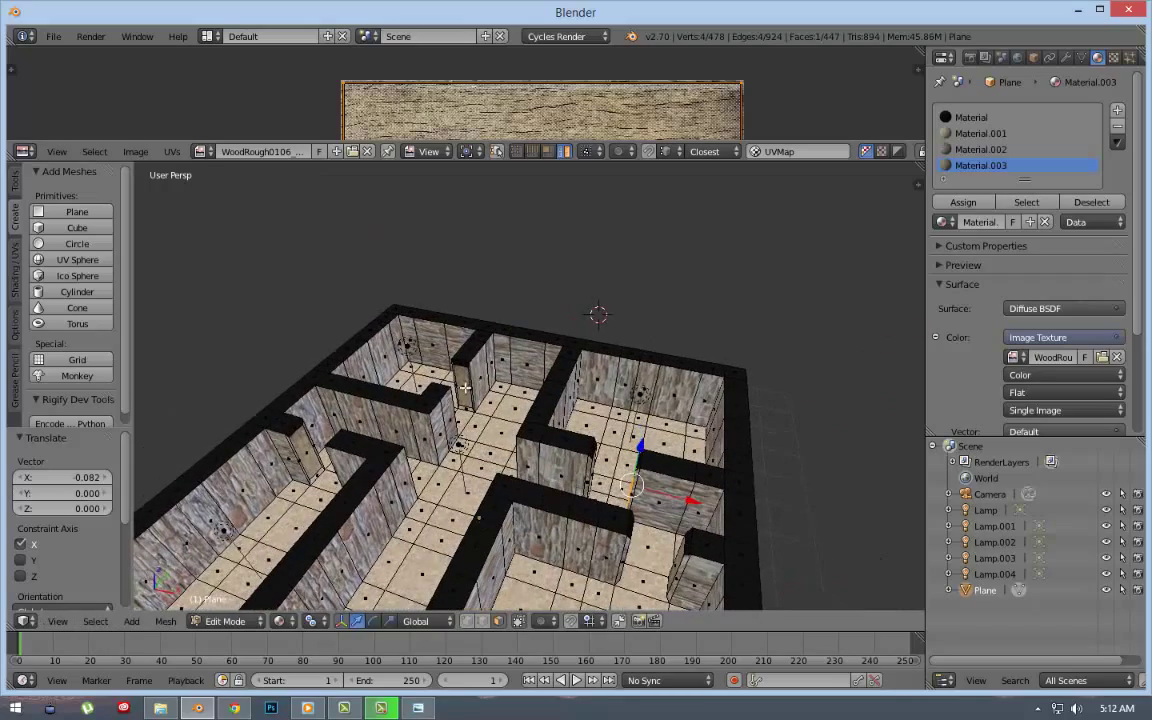
key(g)
key(y)
click(415, 345)
right_click(310, 430)
key(g)
key(y)
click(352, 463)
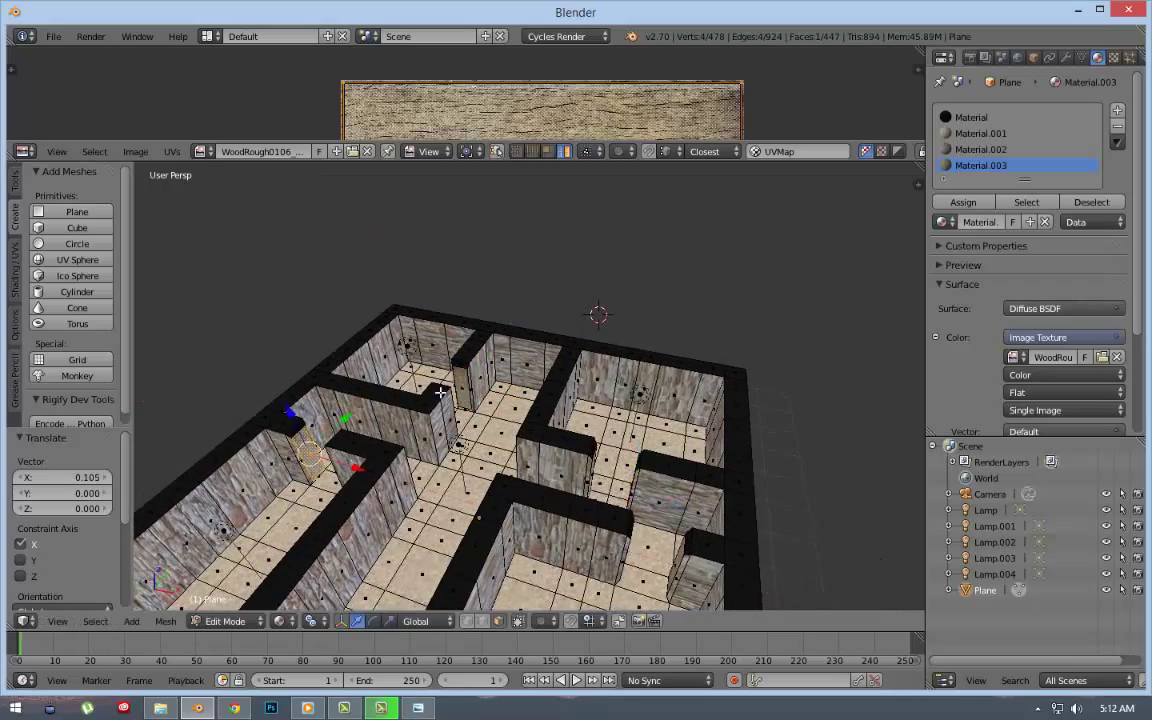
mouse_move(352, 463)
middle_down()
mouse_move(300, 525)
mouse_move(406, 510)
mouse_move(412, 498)
middle_up()
key(g)
key(y)
click(298, 530)
Trial-extrude the wooden doorway face, then undo the extrusion.
scroll(298, 530, up, 5)
right_click(406, 508)
scroll(406, 508, down, 5)
key(e)
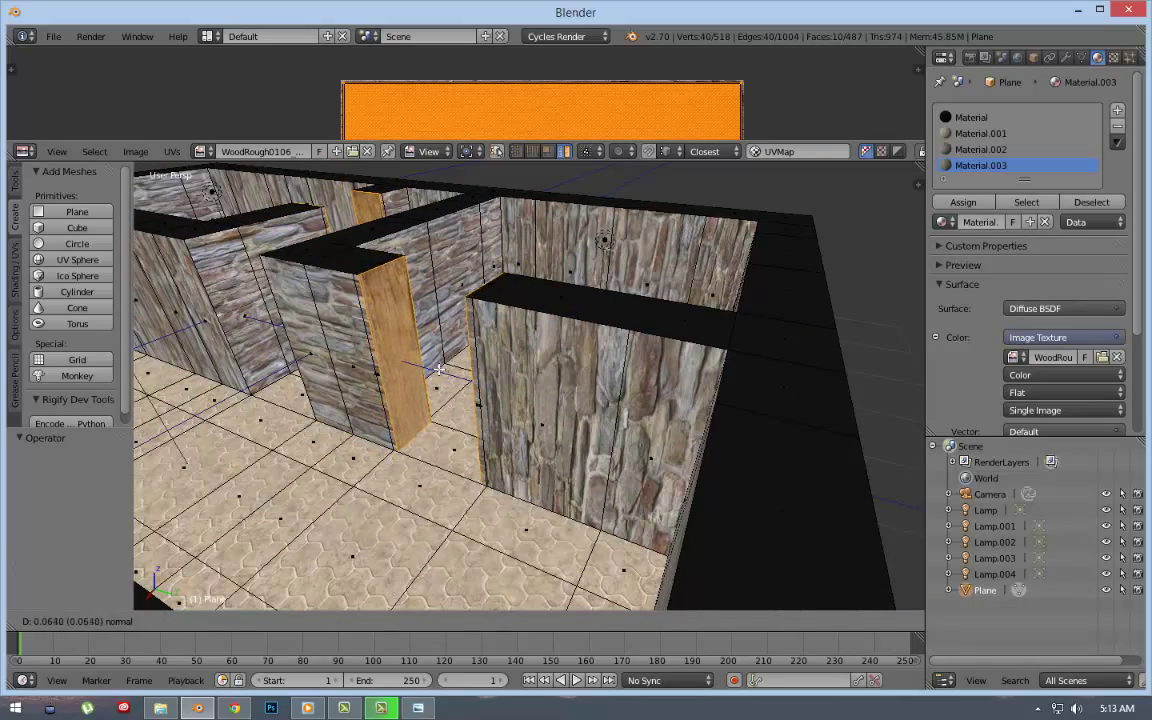
click(440, 368)
key(ctrl+z)
scroll(526, 272, up, 5)
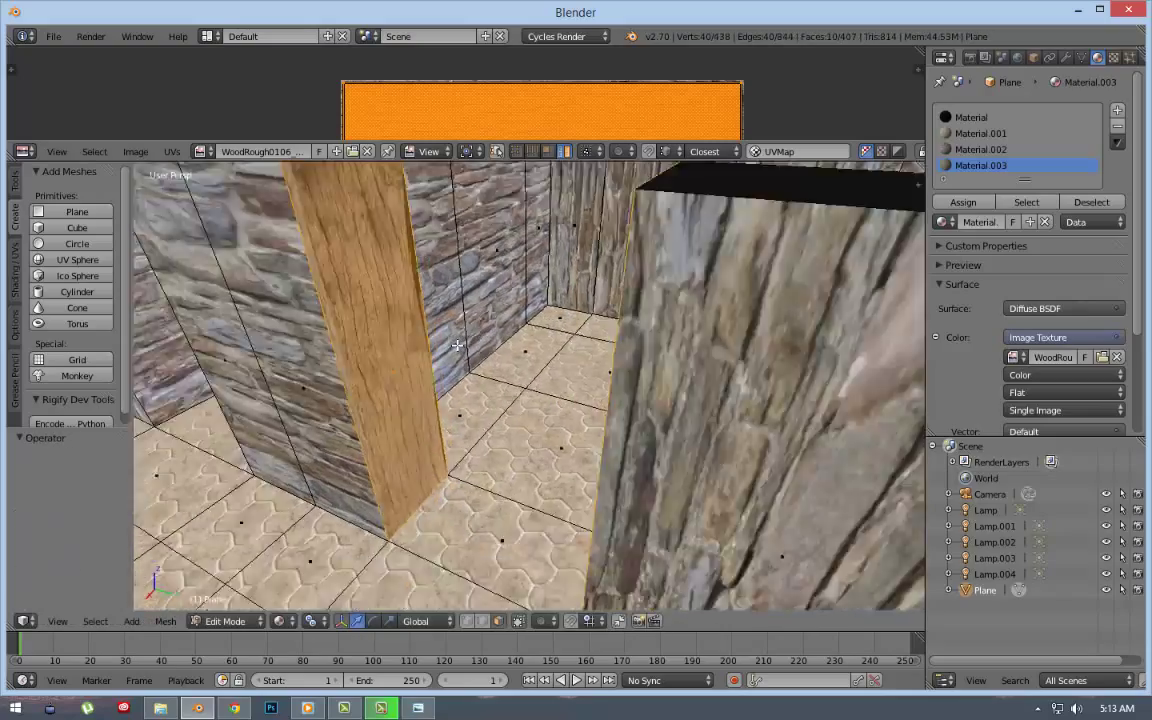
scroll(457, 345, down, 5)
middle_drag(457, 345, 539, 383)
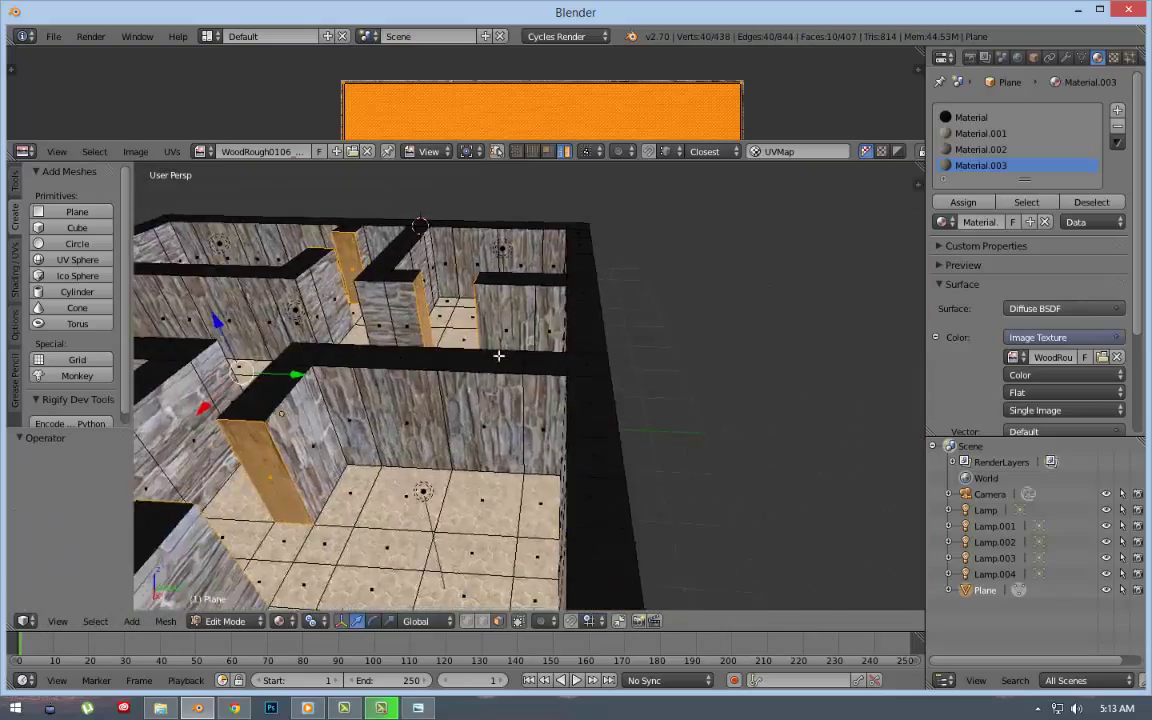
Add a centred loop cut across the wall near the floor, then switch to top view.
key(a)
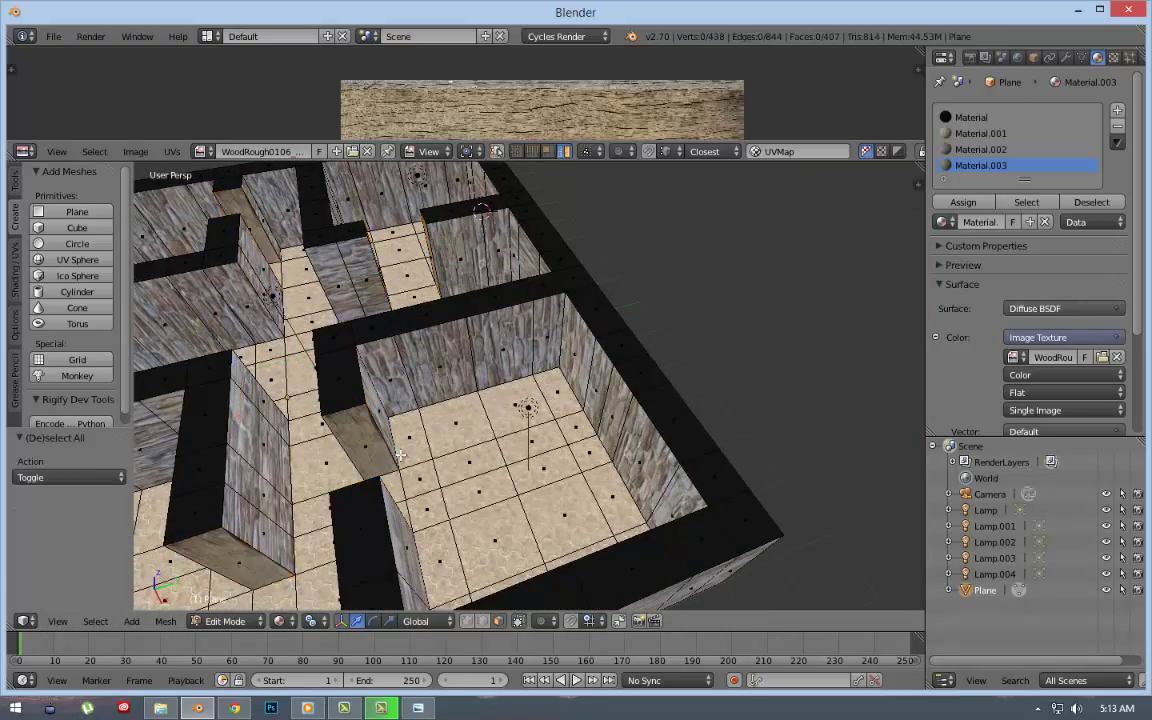
right_click(336, 380)
key(ctrl+r)
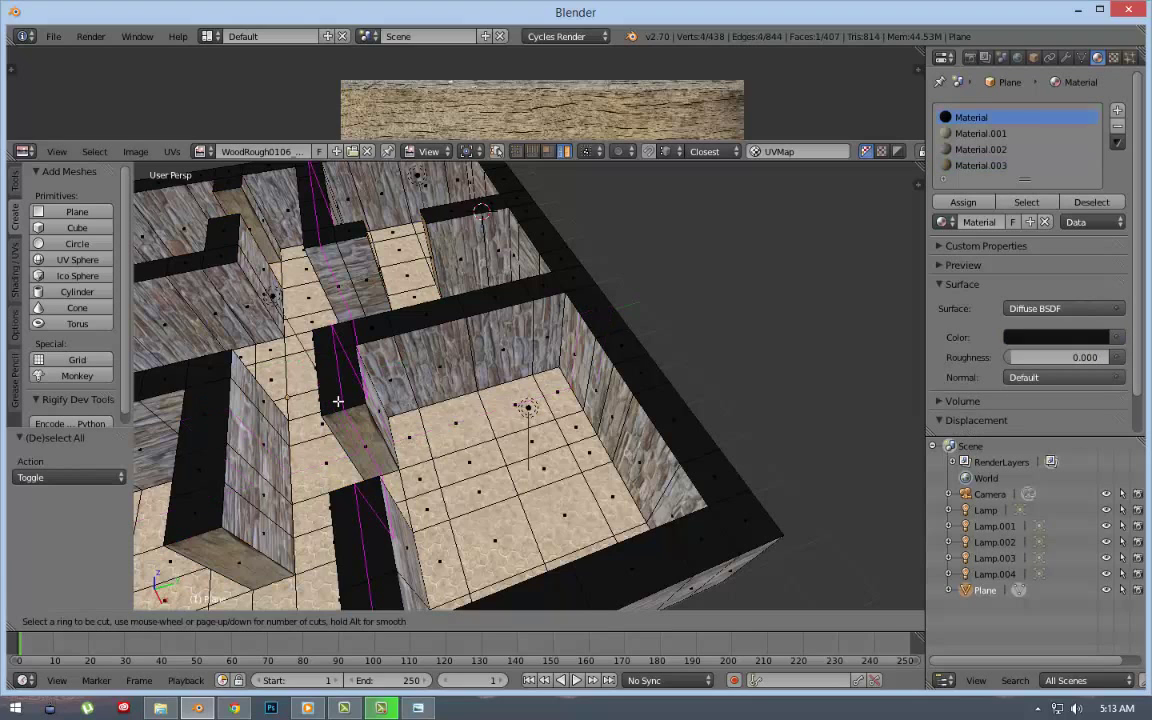
click(338, 401)
right_click(338, 401)
key(KP_7)
scroll(360, 381, up, 1)
scroll(360, 381, up, 1)
Add one horizontal and one vertical centred loop cut through the floor plan.
key(ctrl+r)
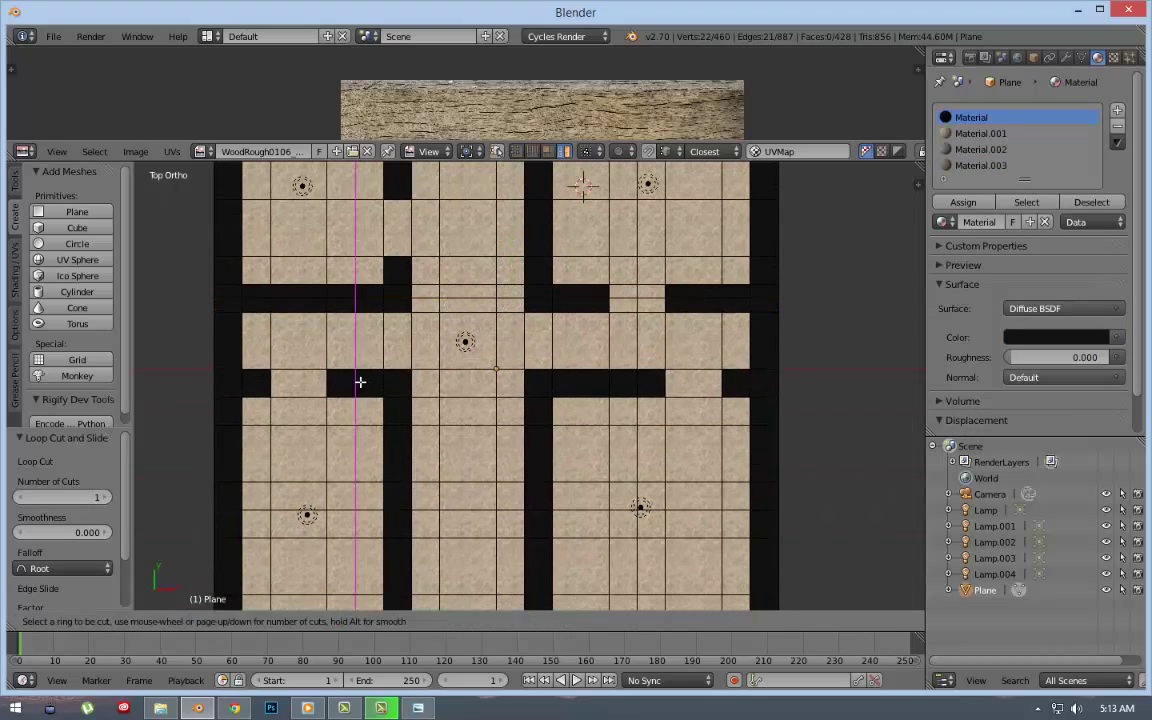
click(396, 370)
right_click(396, 370)
key(ctrl+r)
click(398, 264)
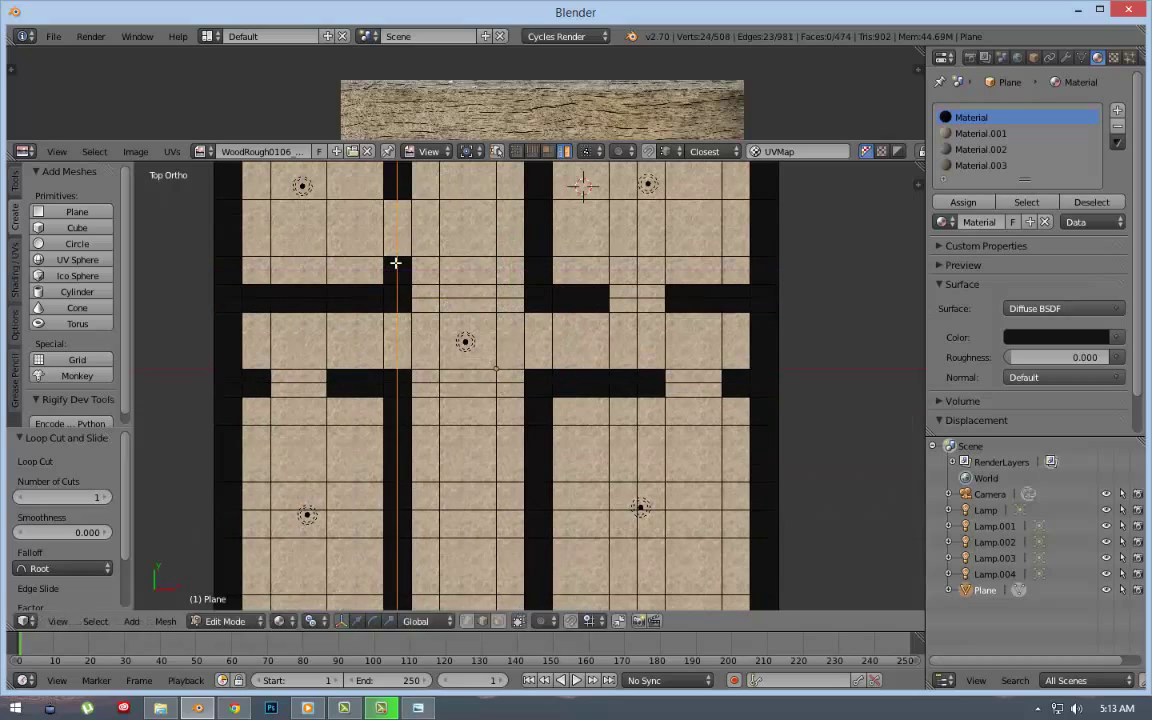
right_click(400, 262)
Add a loop cut on the wall and slide it slightly sideways.
middle_drag(484, 483, 473, 414)
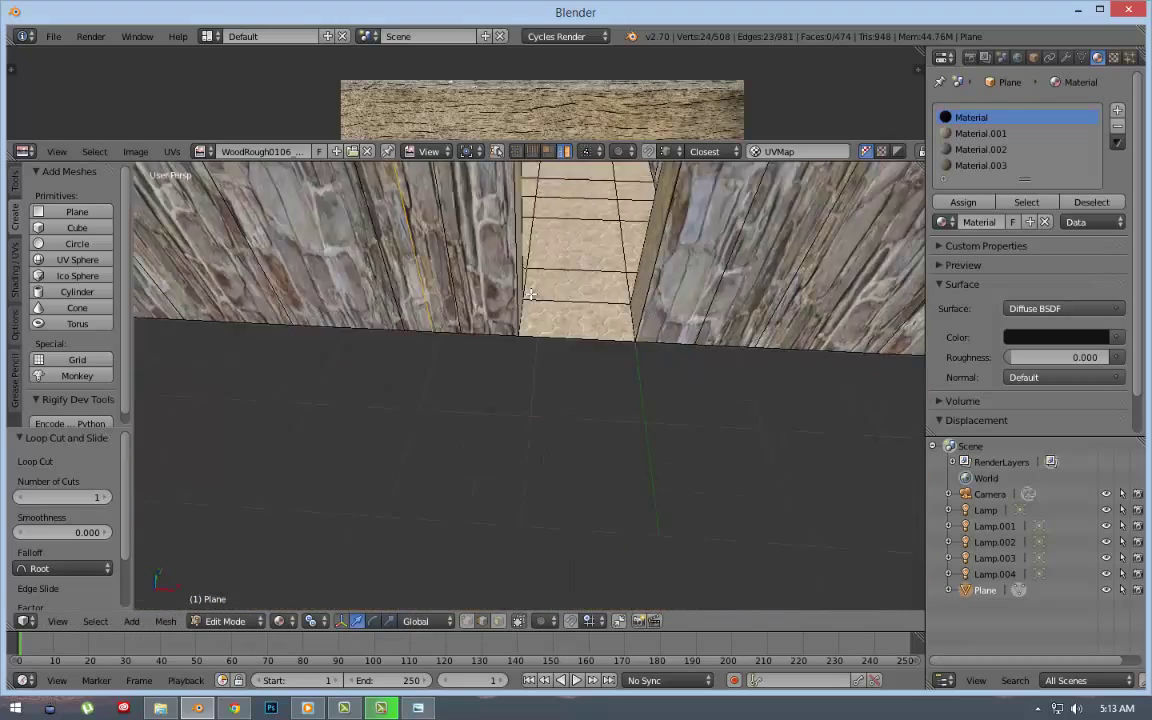
key(ctrl+r)
click(489, 423)
right_click(489, 423)
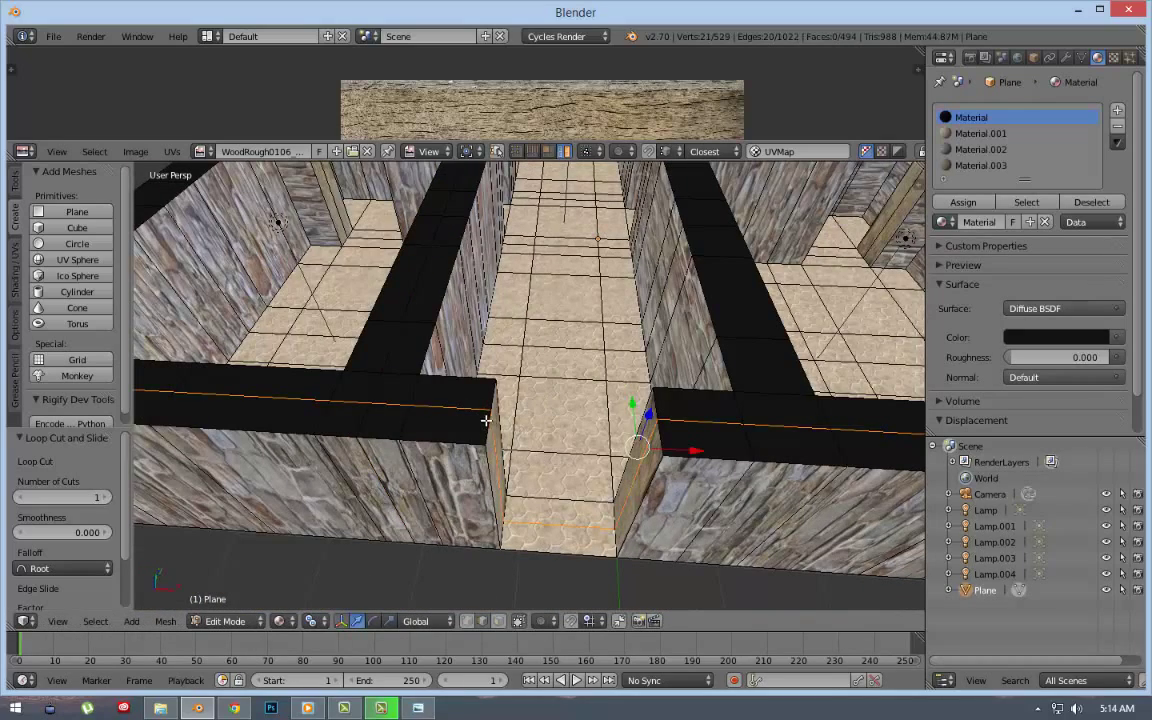
middle_drag(500, 430, 550, 488)
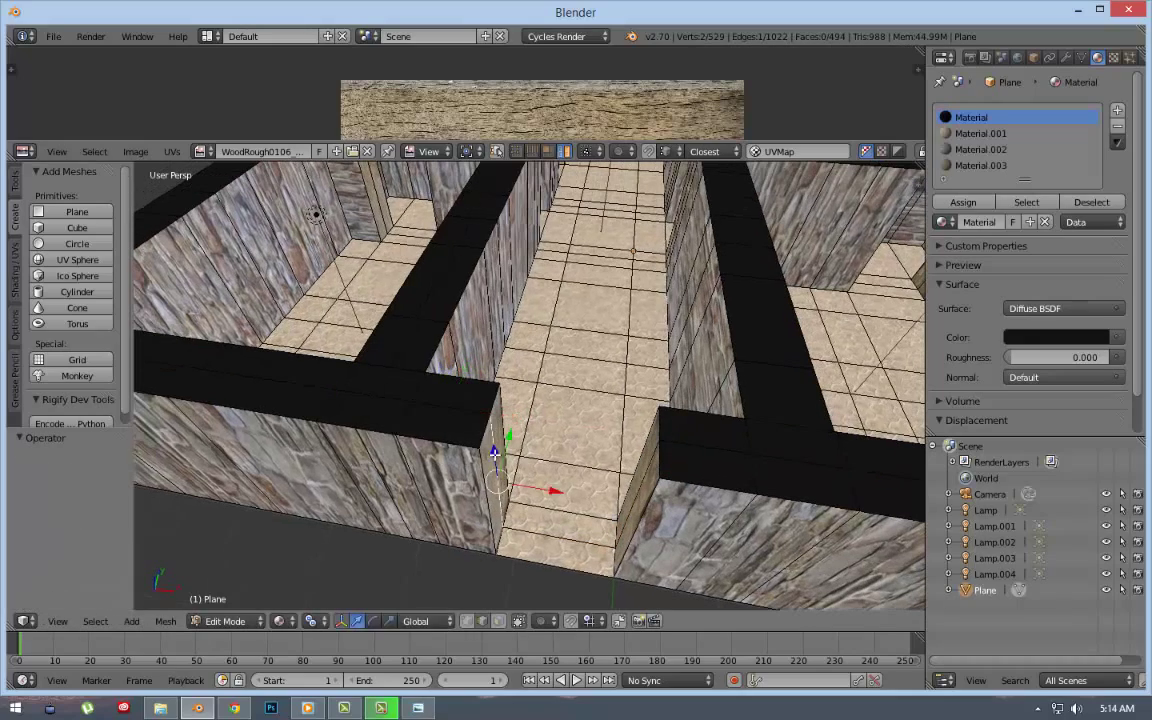
drag(550, 488, 557, 494)
click(556, 495)
scroll(612, 326, down, 10)
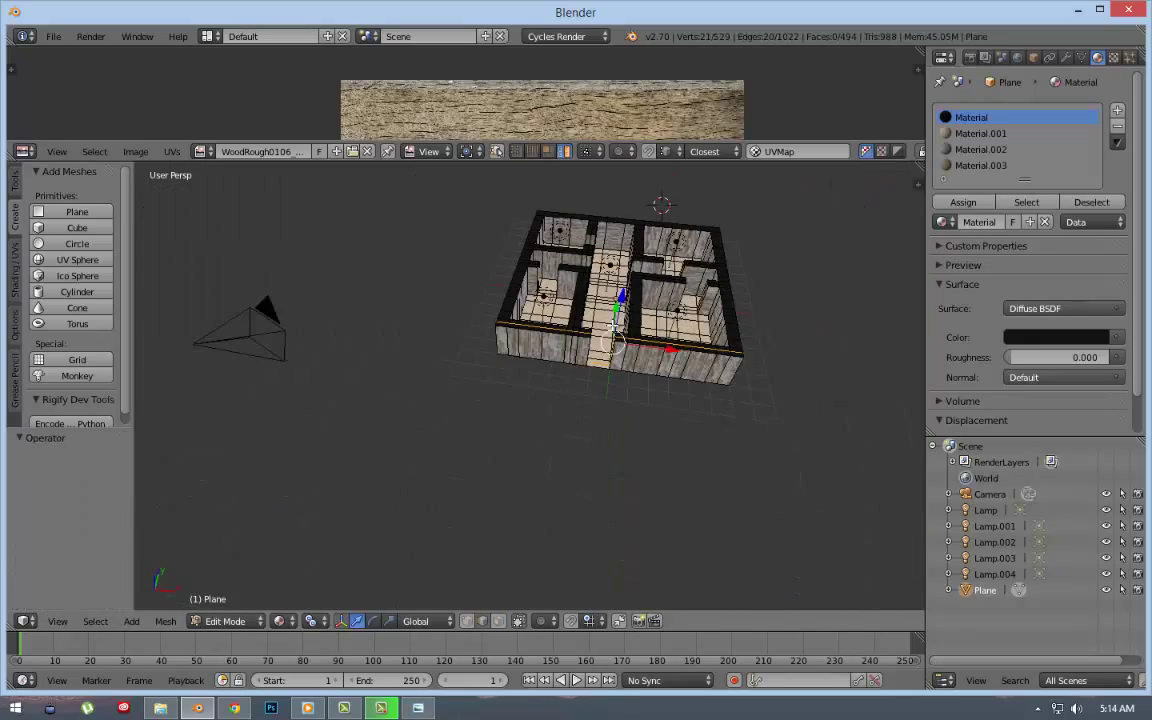
Add a six-cut band of edge loops along the outer wall.
middle_drag(663, 261, 670, 240)
scroll(670, 240, up, 8)
scroll(684, 219, down, 2)
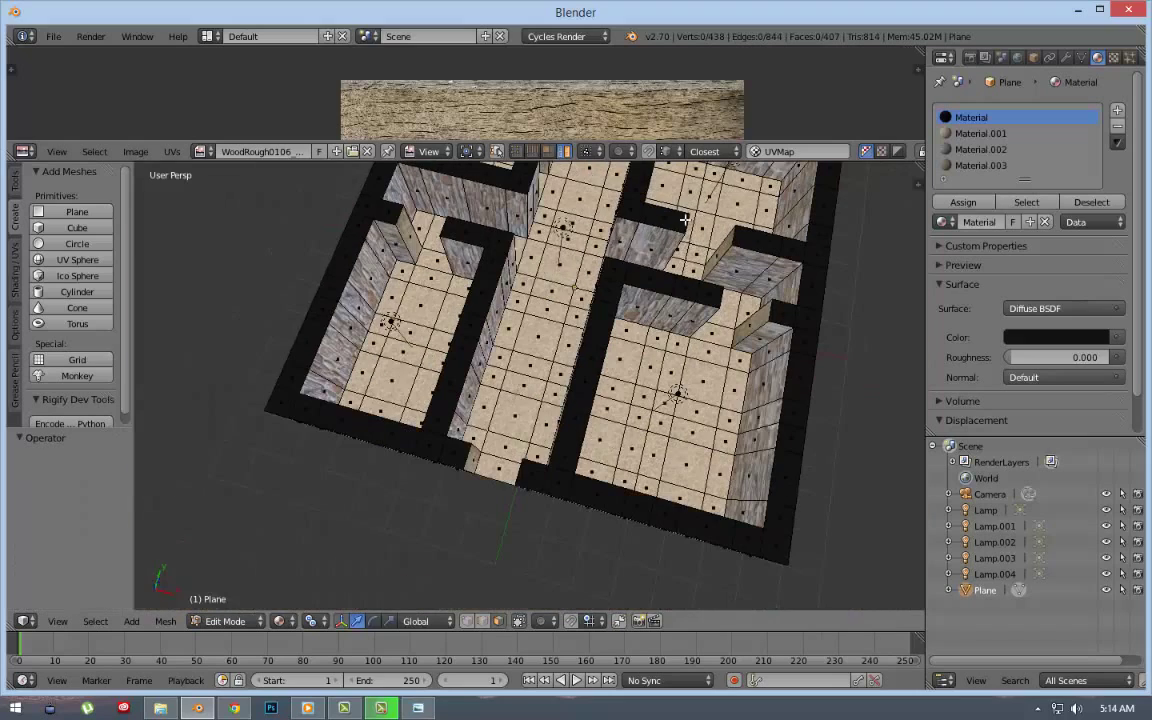
scroll(528, 469, up, 2)
key(ctrl+r)
scroll(447, 453, up, 5)
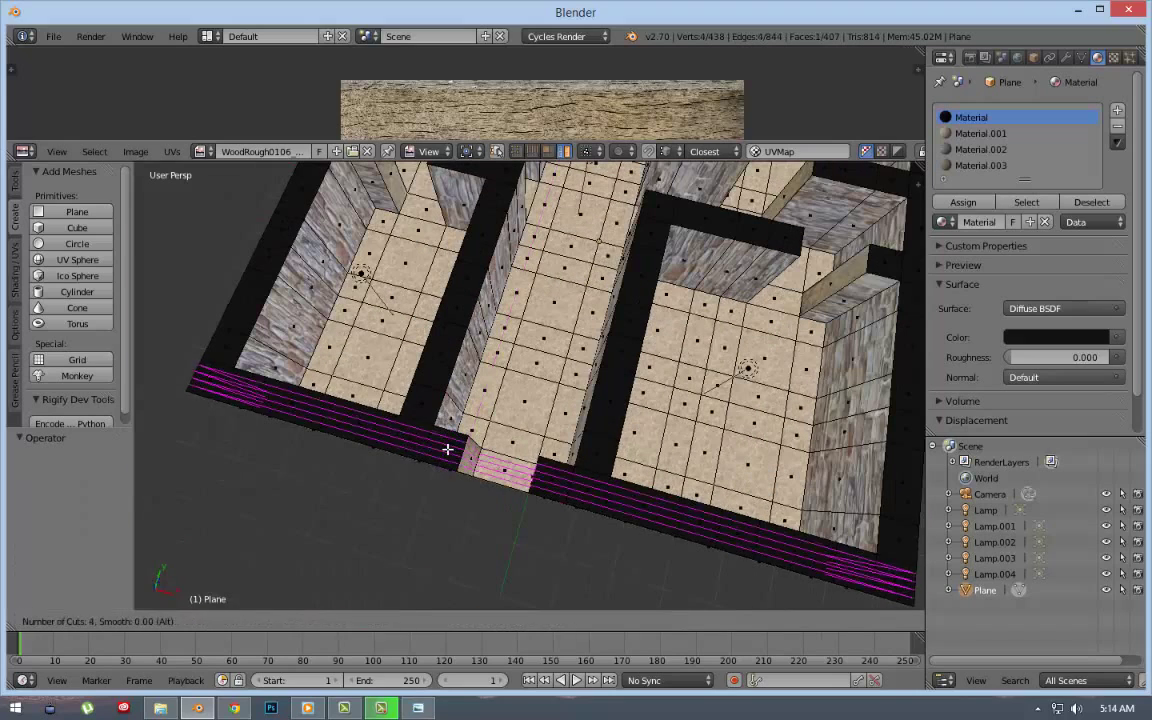
click(447, 453)
middle_drag(447, 453, 729, 247)
scroll(729, 247, down, 3)
Clear the selection and add another unslid loop cut through the walls.
key(a)
key(ctrl+r)
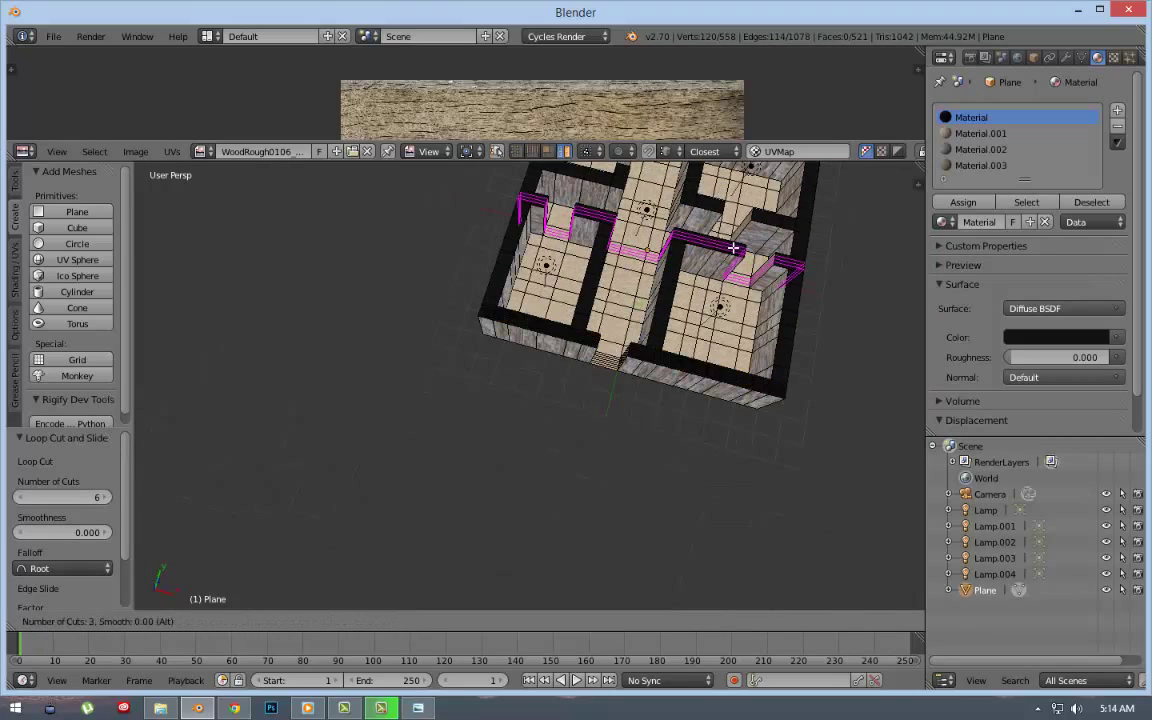
right_click(428, 259)
middle_drag(428, 259, 428, 259)
scroll(428, 259, up, 5)
scroll(428, 259, up, 3)
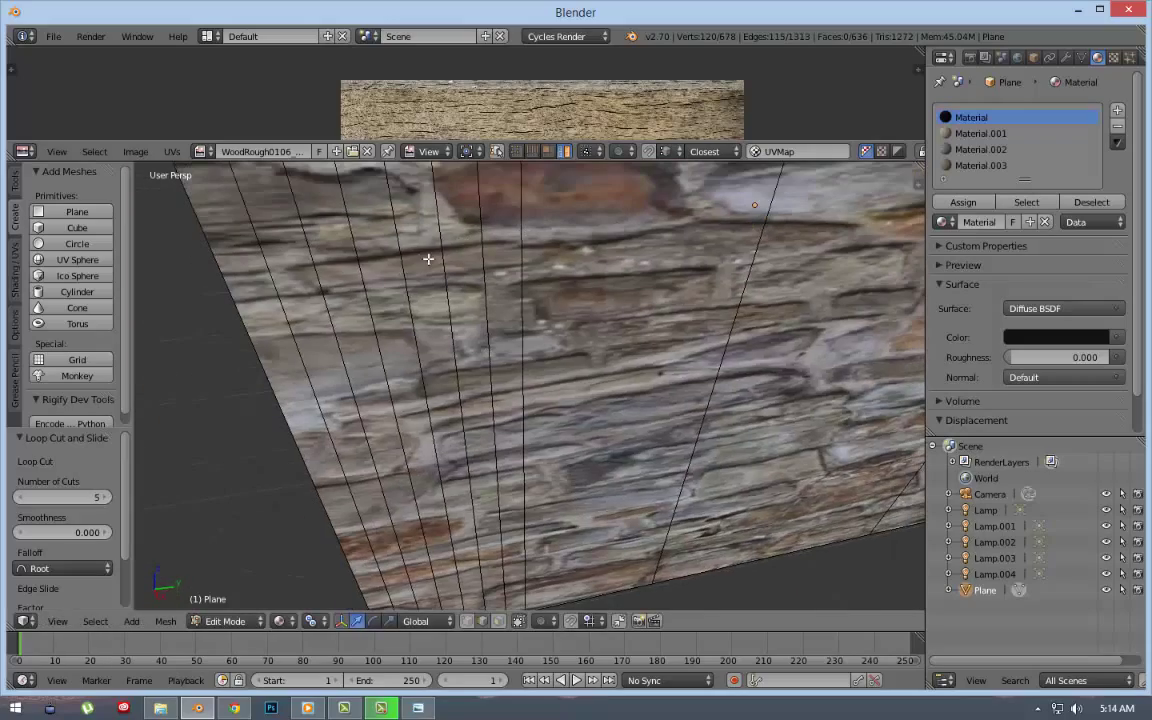
scroll(443, 371, down, 5)
Add six centred loop cuts along the doorway wall.
key(ctrl+r)
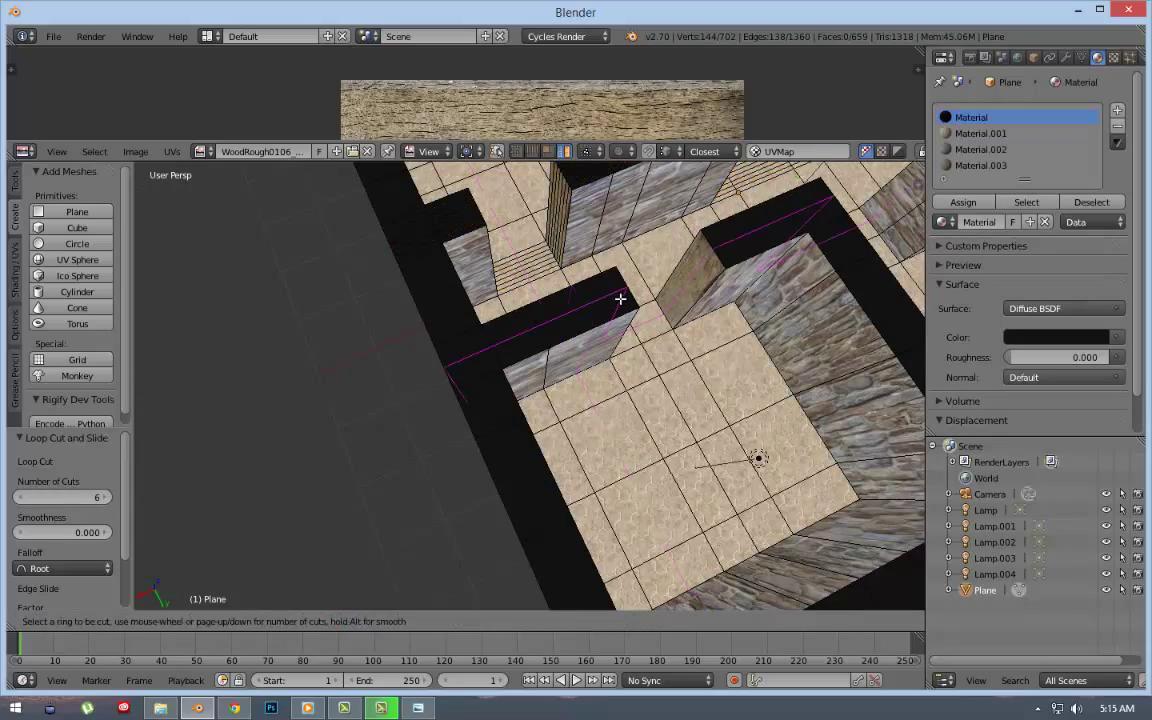
scroll(620, 298, up, 5)
click(620, 298)
right_click(620, 298)
Add a centred loop cut across another wall from top view, then select a wall-end edge.
middle_drag(620, 298, 205, 356)
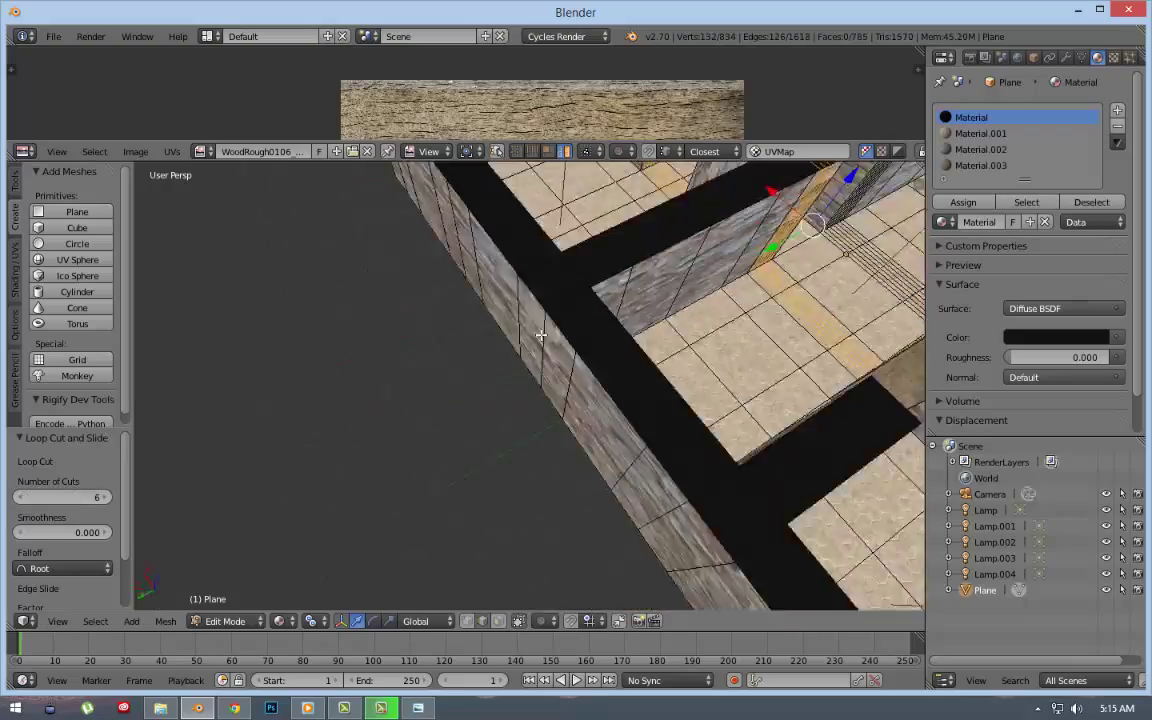
key(KP_7)
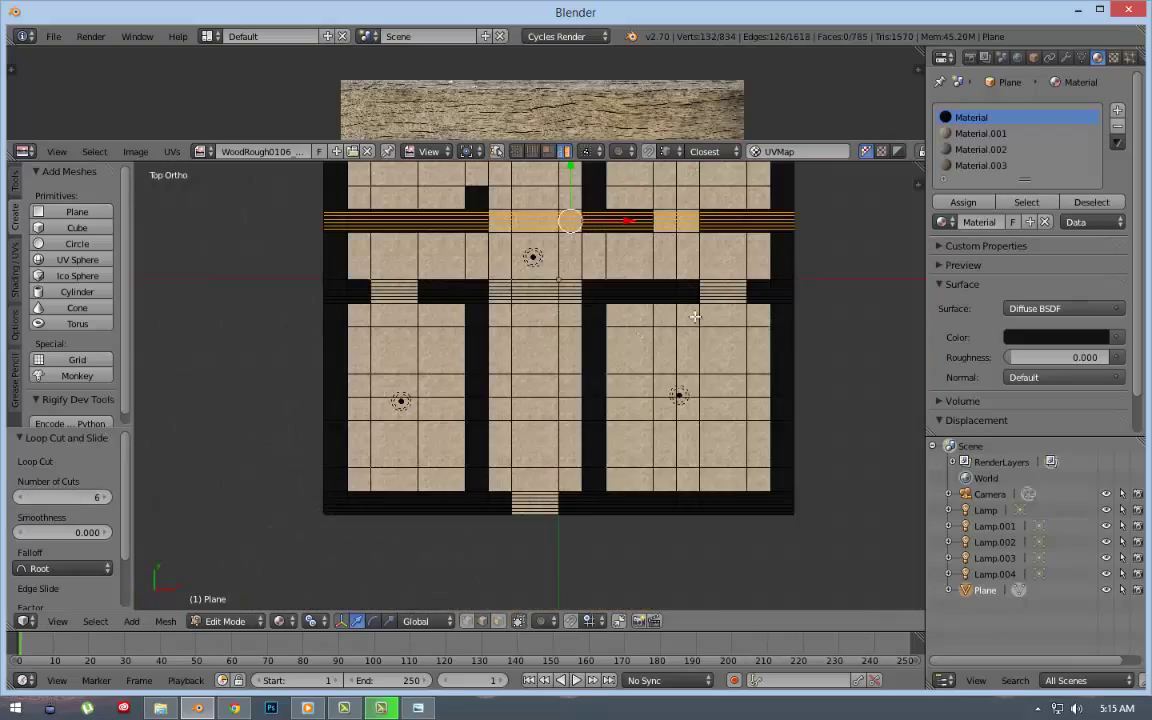
mouse_move(520, 240)
shift+middle_down()
mouse_move(414, 362)
mouse_move(453, 272)
shift+middle_up()
key(ctrl+r)
click(409, 353)
right_click(411, 360)
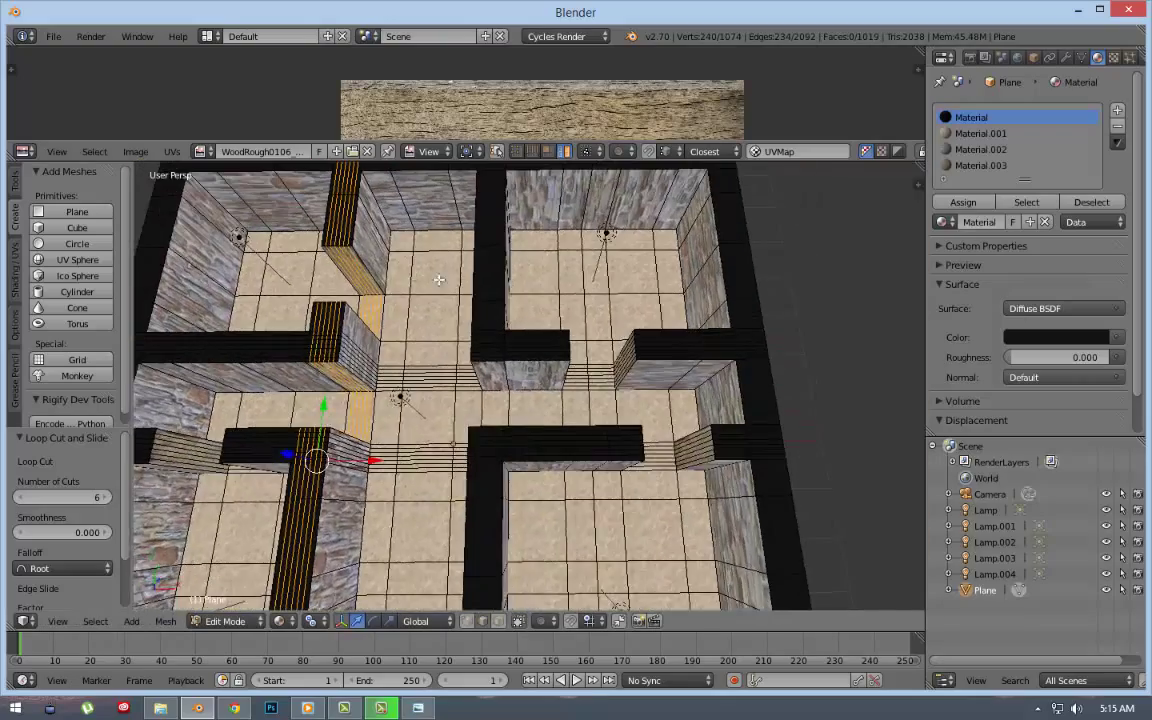
right_click(453, 272)
scroll(457, 269, up, 3)
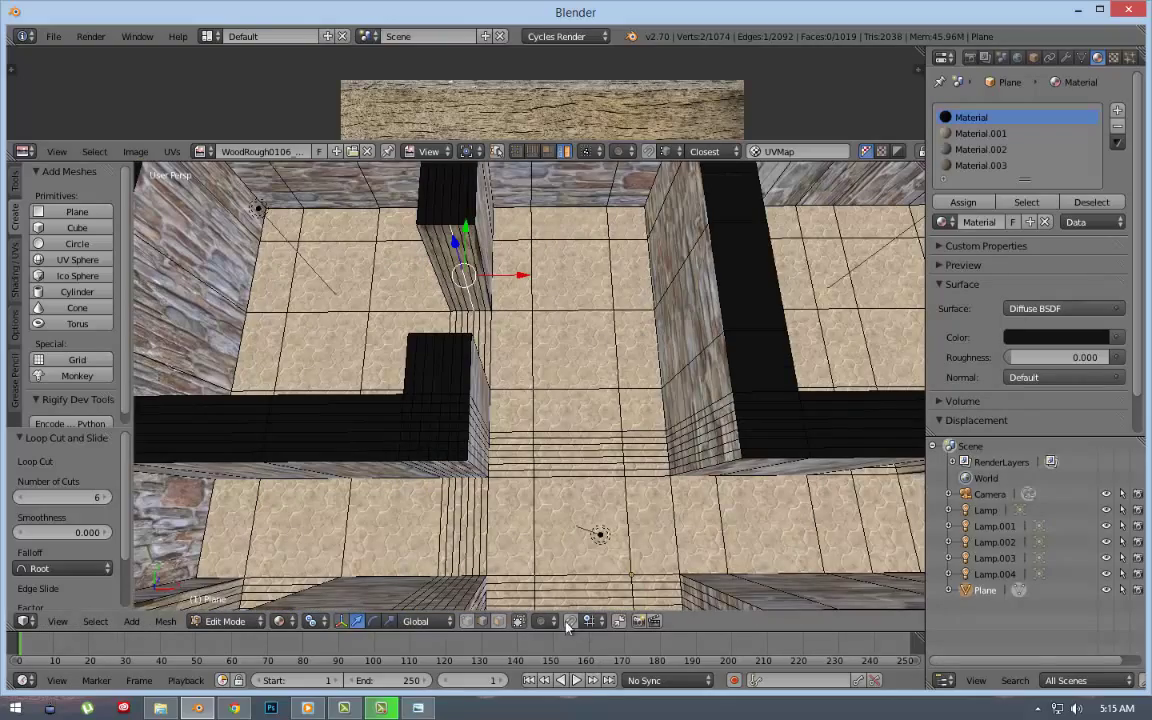
Turn on proportional editing and curve the wall end with falloff moves, undoing the last one.
click(540, 621)
click(575, 548)
key(g)
click(463, 236)
key(g)
mouse_move(463, 236)
middle_down()
mouse_move(504, 270)
mouse_move(611, 318)
middle_up()
click(458, 257)
key(g)
click(528, 289)
key(ctrl+z)
Shift the wall end along Y and round it with falloff moves.
key(g)
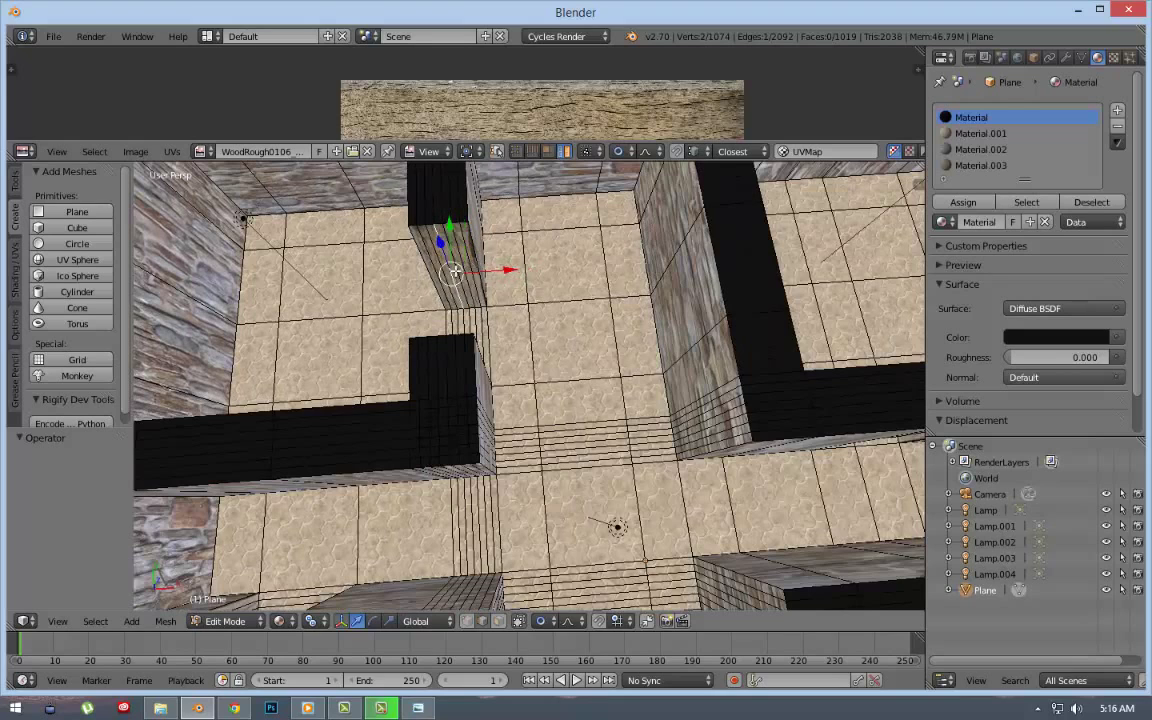
key(g)
key(y)
click(450, 240)
key(g)
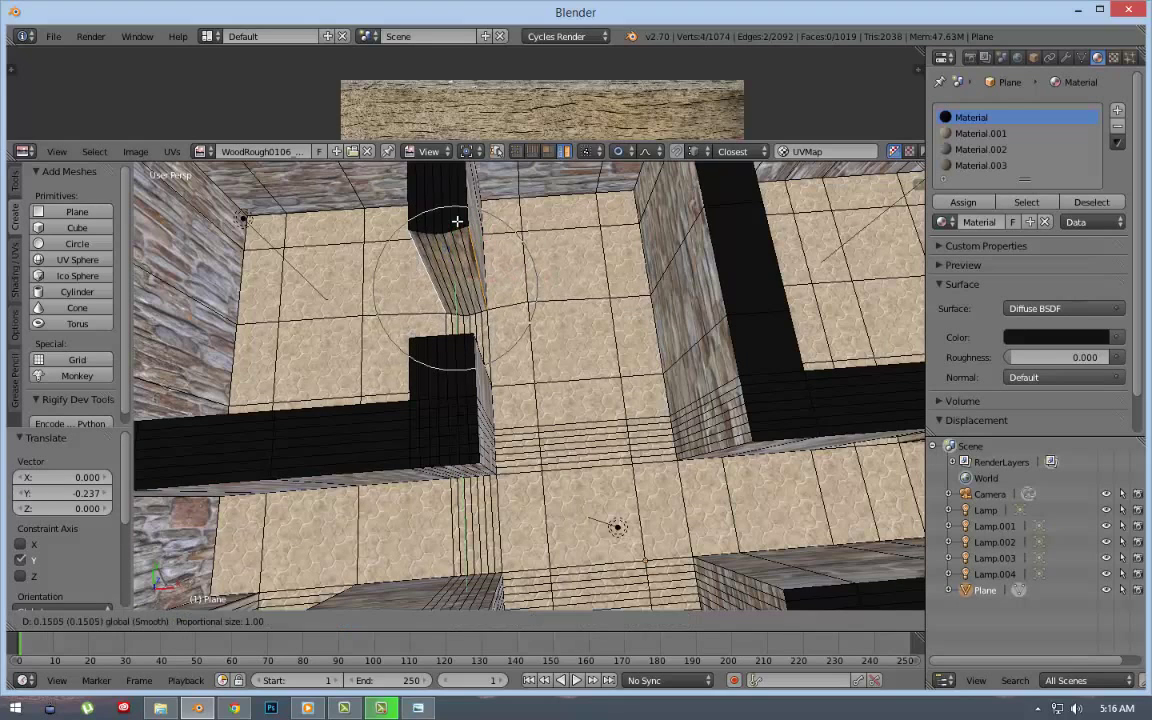
click(449, 255)
key(g)
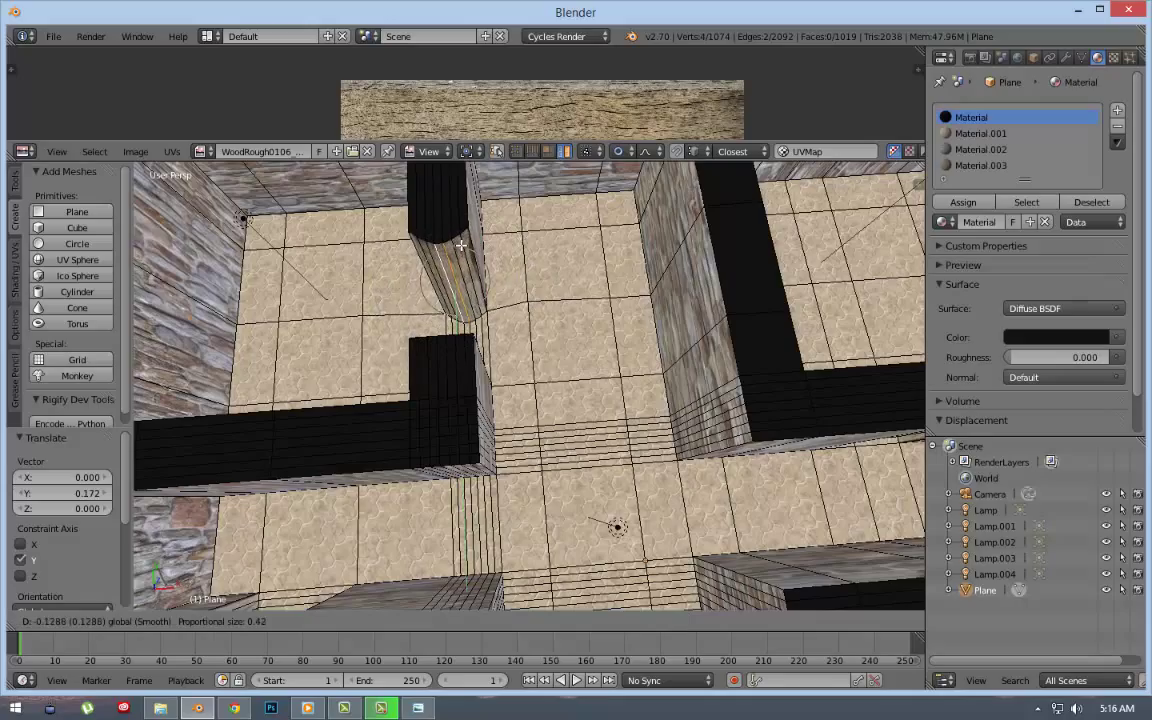
click(458, 247)
mouse_move(458, 247)
middle_down()
mouse_move(440, 227)
mouse_move(683, 255)
mouse_move(410, 241)
mouse_move(730, 444)
middle_up()
Move another wall end along the Y axis into position.
key(Tab)
scroll(440, 227, down, 3)
key(Tab)
key(g)
key(y)
click(226, 371)
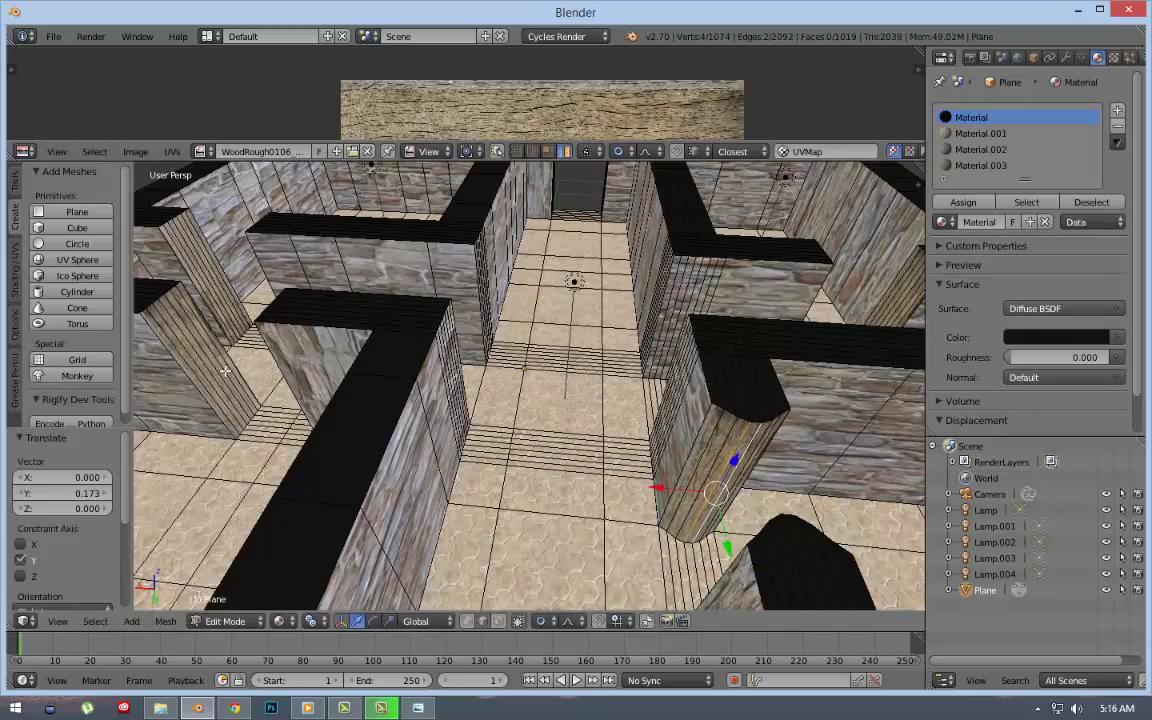
Shift the wall end twice along the X axis.
key(g)
key(x)
click(202, 264)
key(g)
key(x)
click(185, 270)
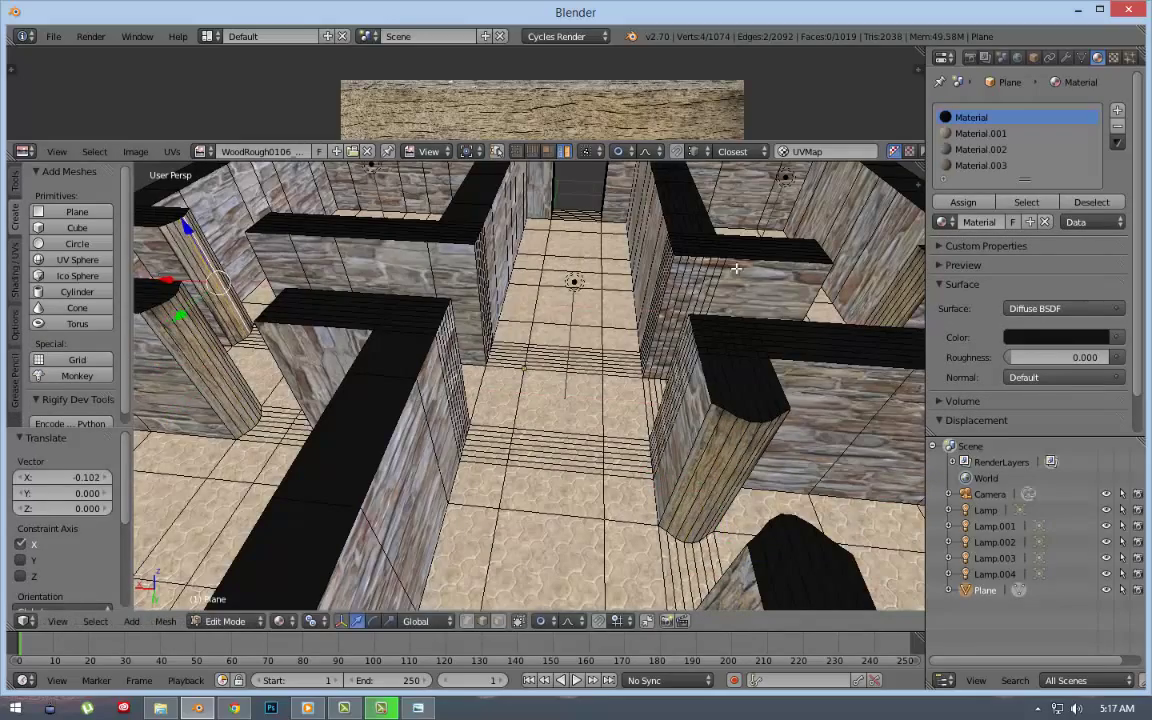
scroll(185, 270, up, 4)
scroll(185, 270, up, 4)
Slide the next wall end's vertices sideways along X.
key(g)
key(x)
click(423, 242)
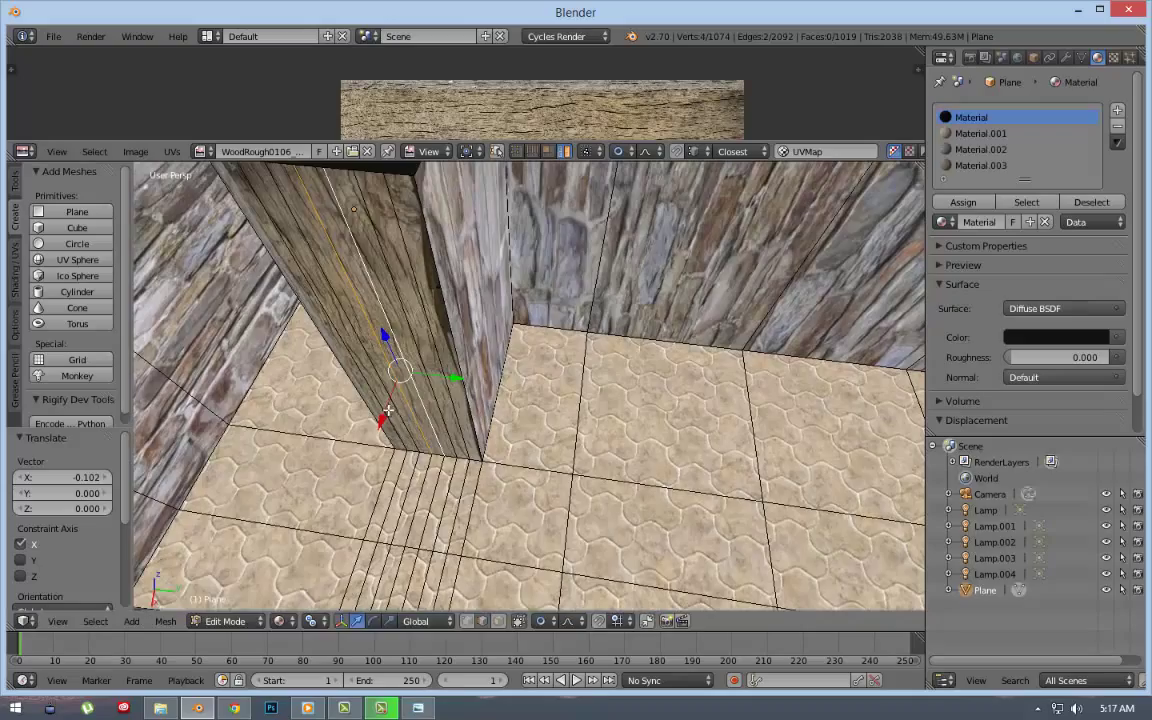
middle_drag(423, 242, 418, 481)
scroll(418, 481, down, 5)
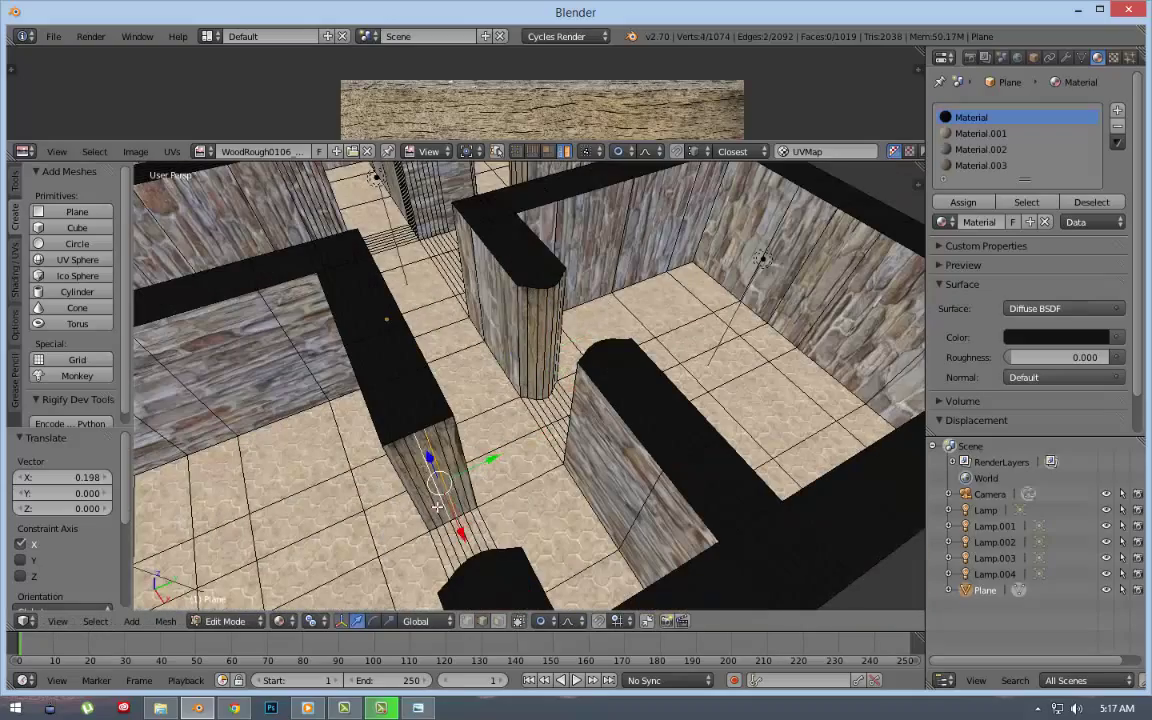
scroll(331, 351, down, 6)
scroll(559, 380, up, 8)
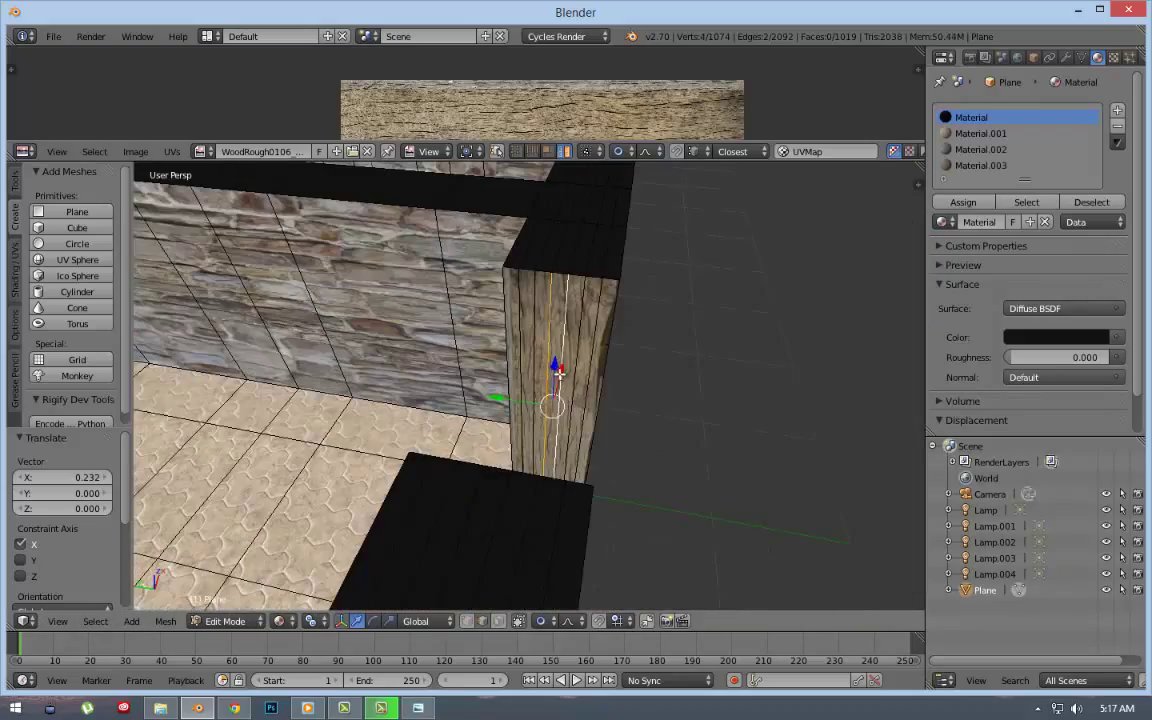
Slide another wall end's vertices sideways along X.
key(g)
key(x)
click(530, 372)
mouse_move(530, 372)
middle_down()
mouse_move(257, 365)
mouse_move(487, 263)
mouse_move(327, 336)
middle_up()
scroll(457, 402, down, 4)
scroll(257, 365, up, 2)
scroll(491, 263, up, 5)
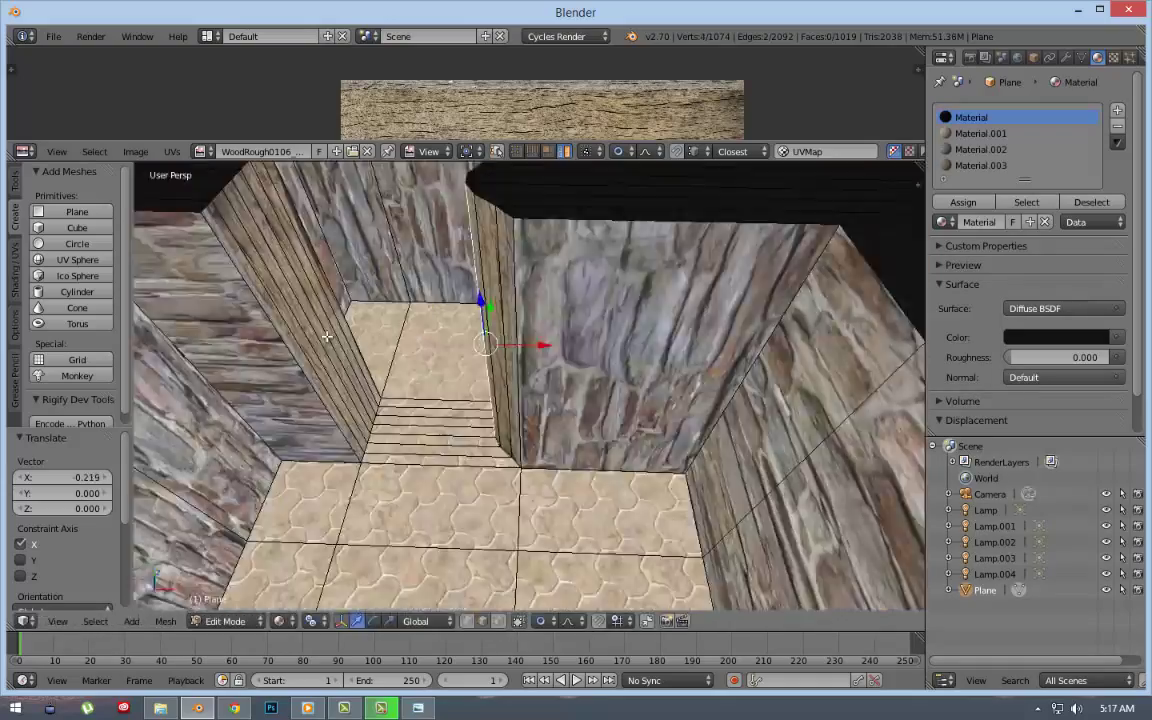
Line up the corner wall vertices, then preview the corridor rendered in Cycles.
drag(341, 343, 320, 343)
scroll(320, 343, down, 5)
mouse_move(320, 343)
middle_down()
mouse_move(405, 347)
mouse_move(566, 255)
mouse_move(560, 236)
mouse_move(674, 270)
mouse_move(715, 334)
mouse_move(740, 237)
mouse_move(659, 447)
mouse_move(670, 445)
middle_up()
scroll(405, 347, up, 5)
scroll(405, 347, up, 3)
key(shift+z)
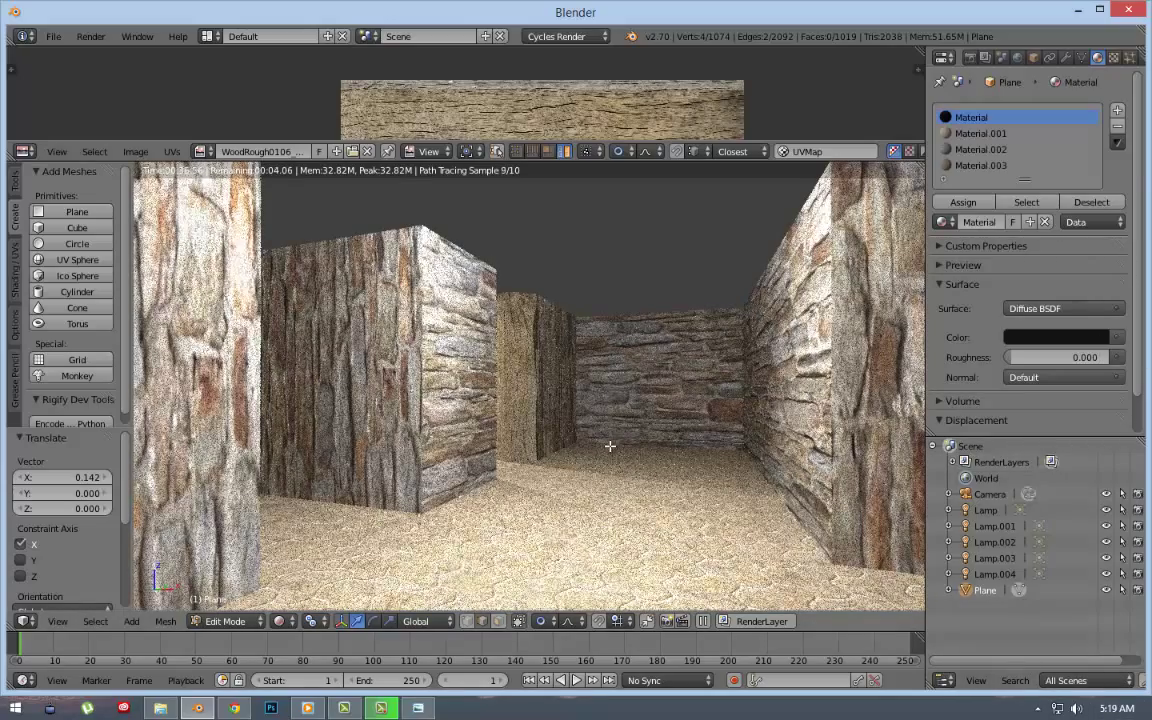
Orbit out over the whole rendered maze, then select the left-room lamp in Object Mode.
mouse_move(638, 350)
middle_down()
mouse_move(549, 481)
mouse_move(422, 568)
middle_up()
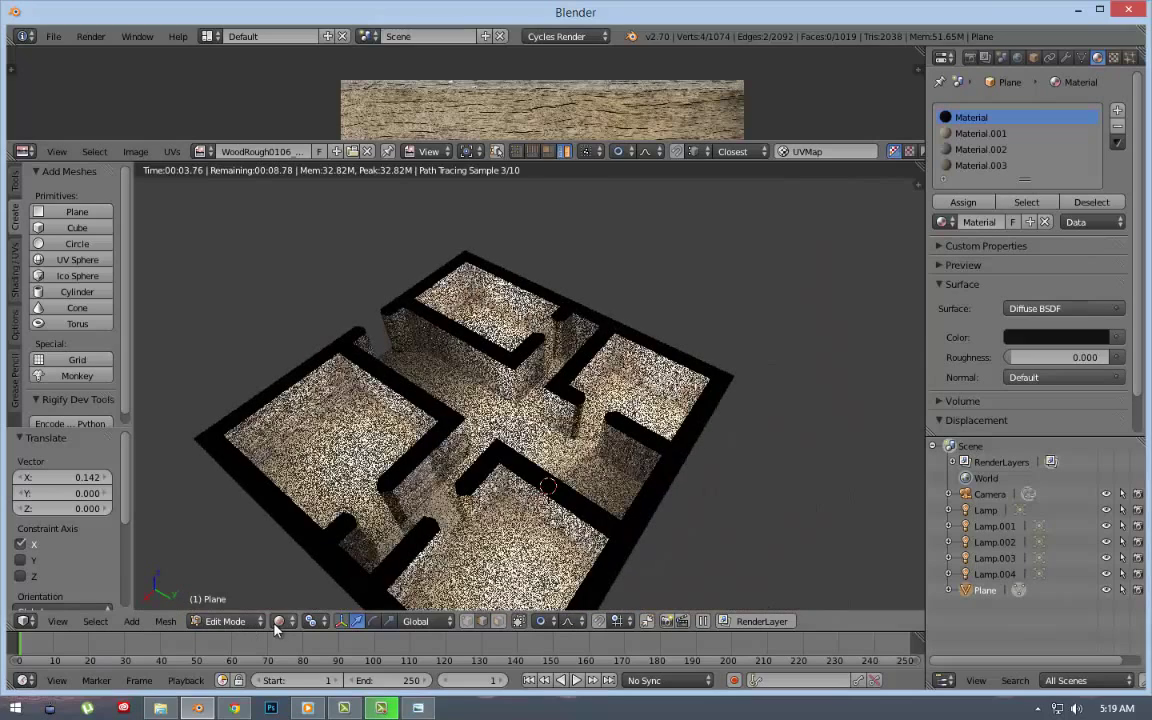
key(shift+z)
key(Tab)
right_click(340, 425)
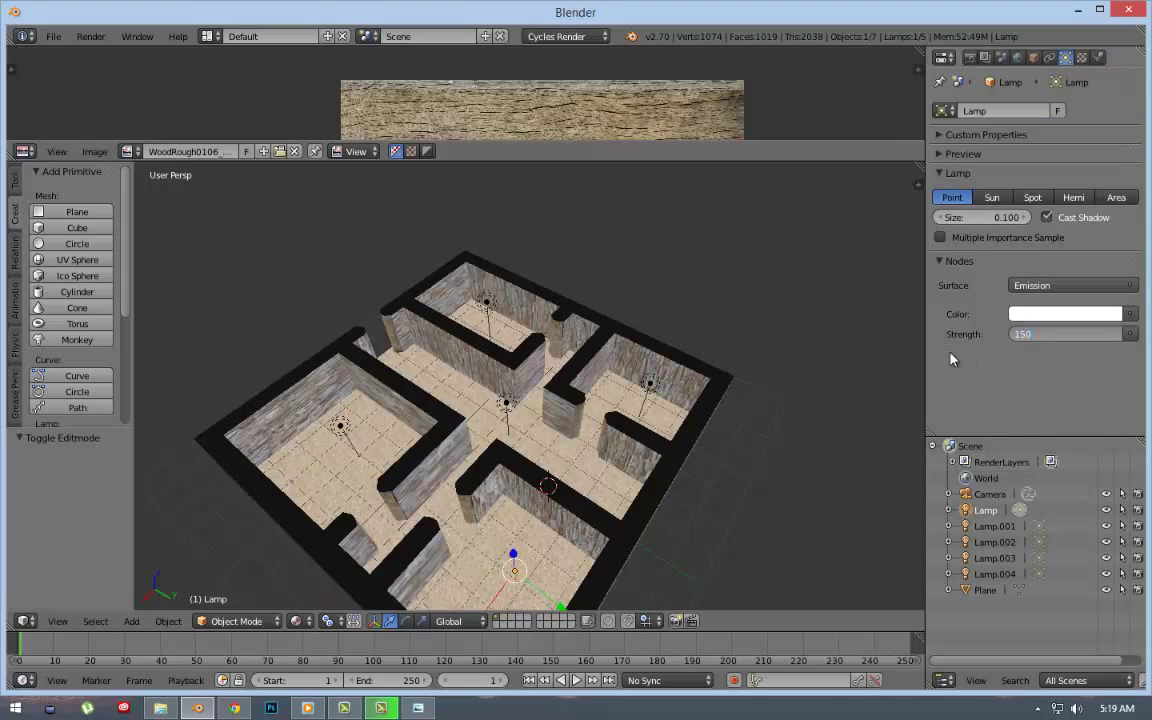
Set the lamps to strength 150 and preview the camera view in Cycles.
key(Return)
right_click(650, 383)
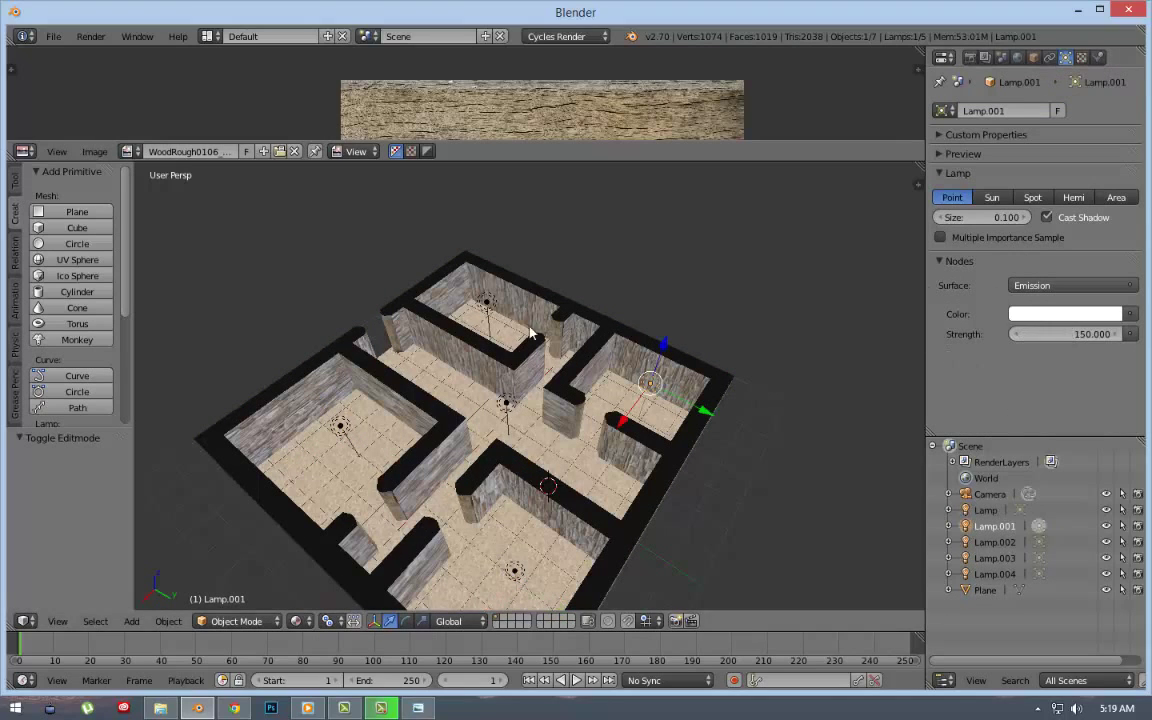
right_click(486, 301)
right_click(506, 402)
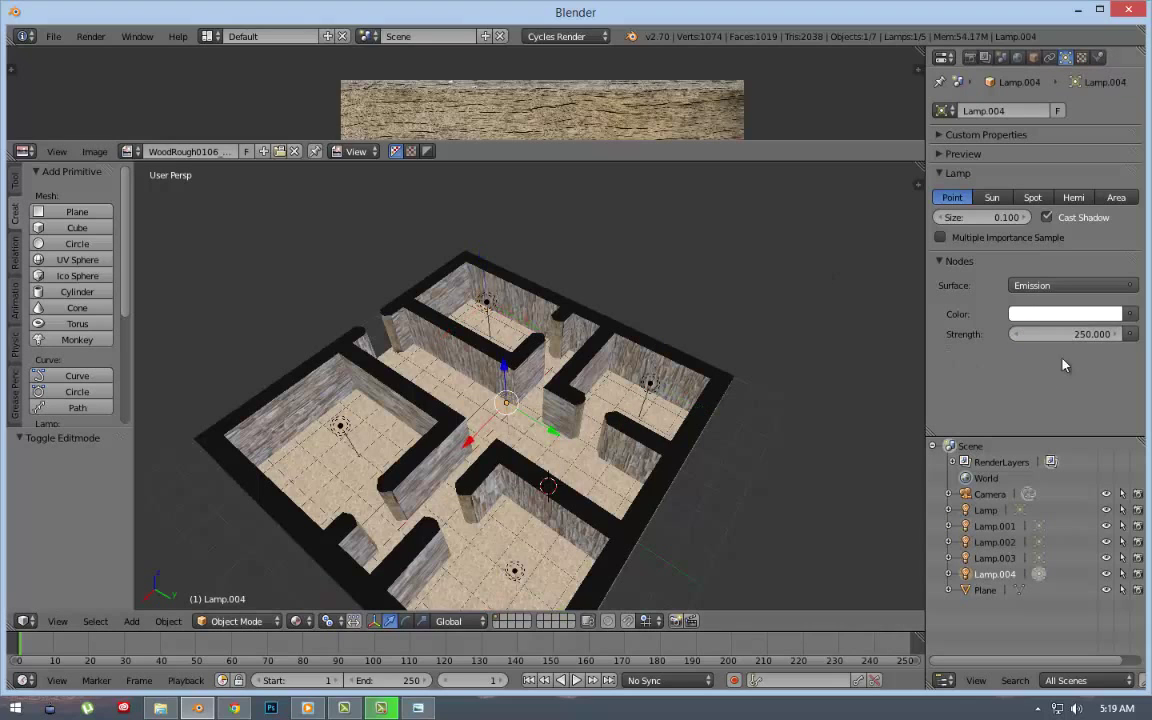
key(KP_0)
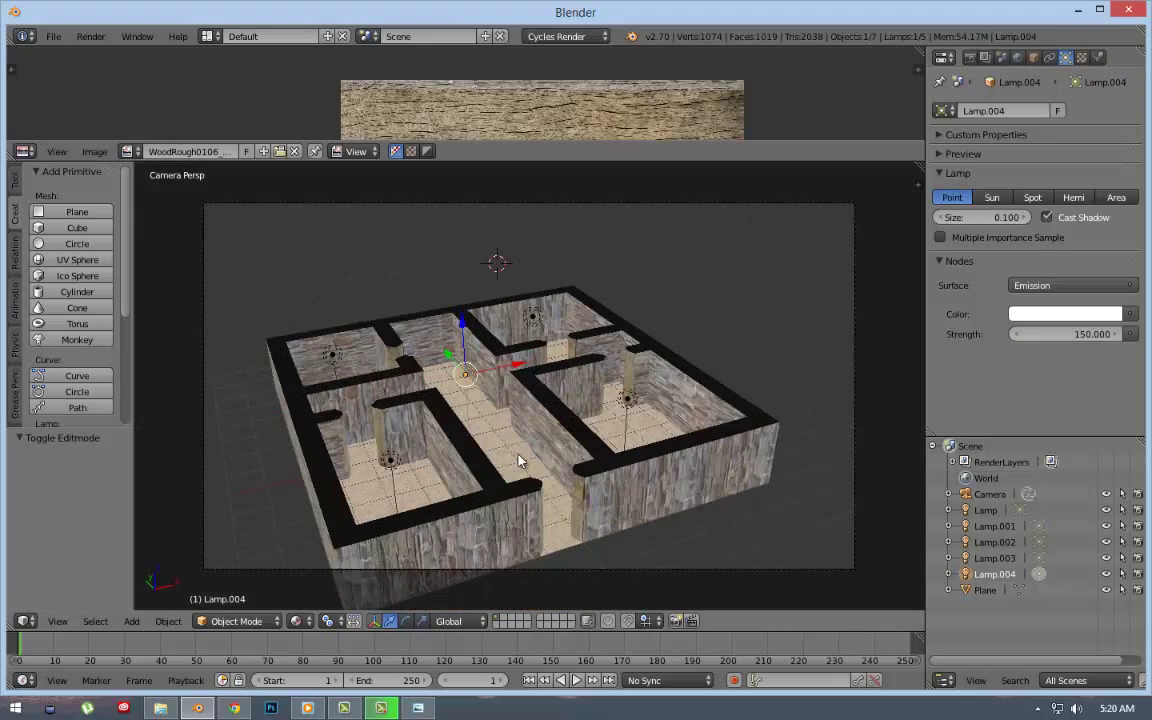
key(shift+z)
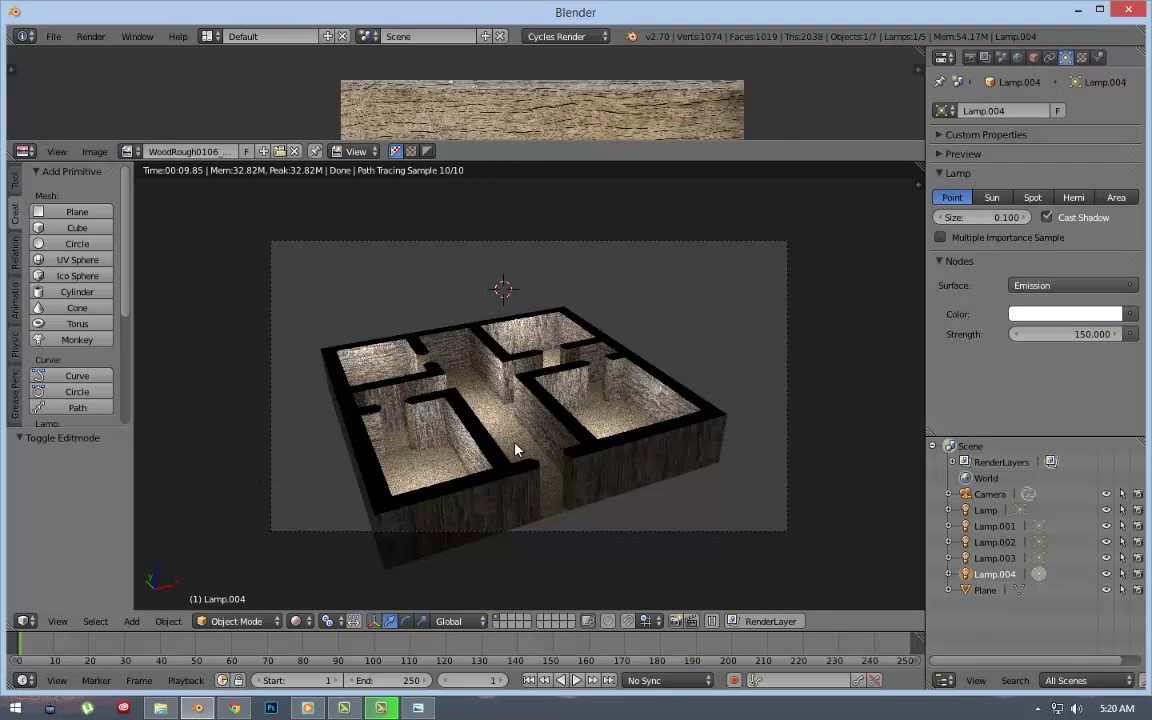
Make Lamp.004's colour a dim yellow (0.184, 0.184, 0.086).
mouse_move(515, 450)
middle_down()
mouse_move(635, 267)
mouse_move(630, 327)
mouse_move(591, 400)
mouse_move(607, 419)
mouse_move(607, 342)
mouse_move(590, 314)
mouse_move(615, 360)
mouse_move(661, 363)
mouse_move(405, 395)
mouse_move(440, 380)
middle_up()
scroll(591, 400, up, 5)
click(1065, 314)
click(1010, 158)
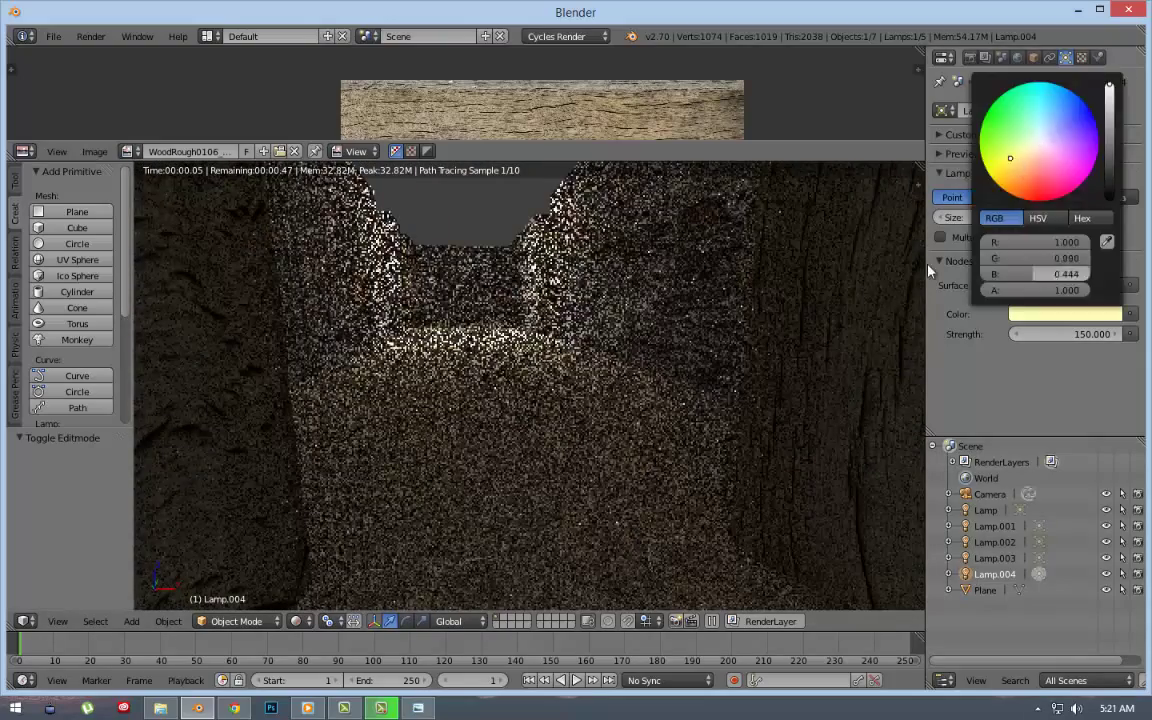
click(1065, 314)
drag(1109, 90, 1109, 150)
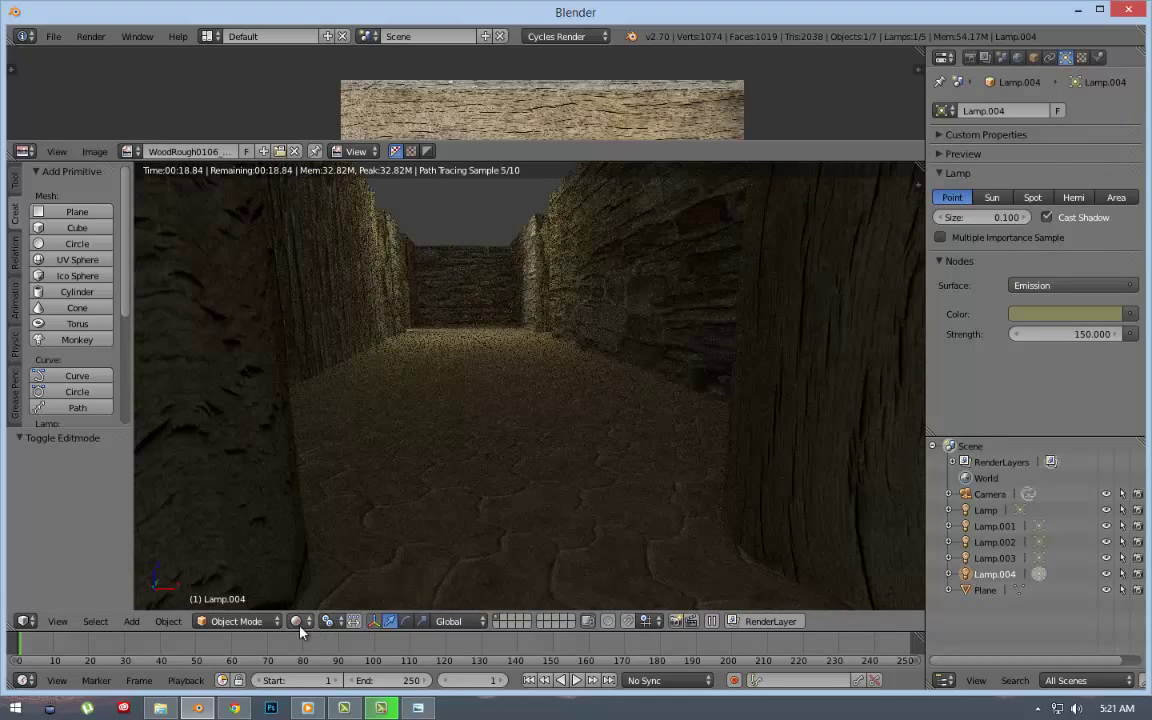
key(shift+z)
click(1065, 313)
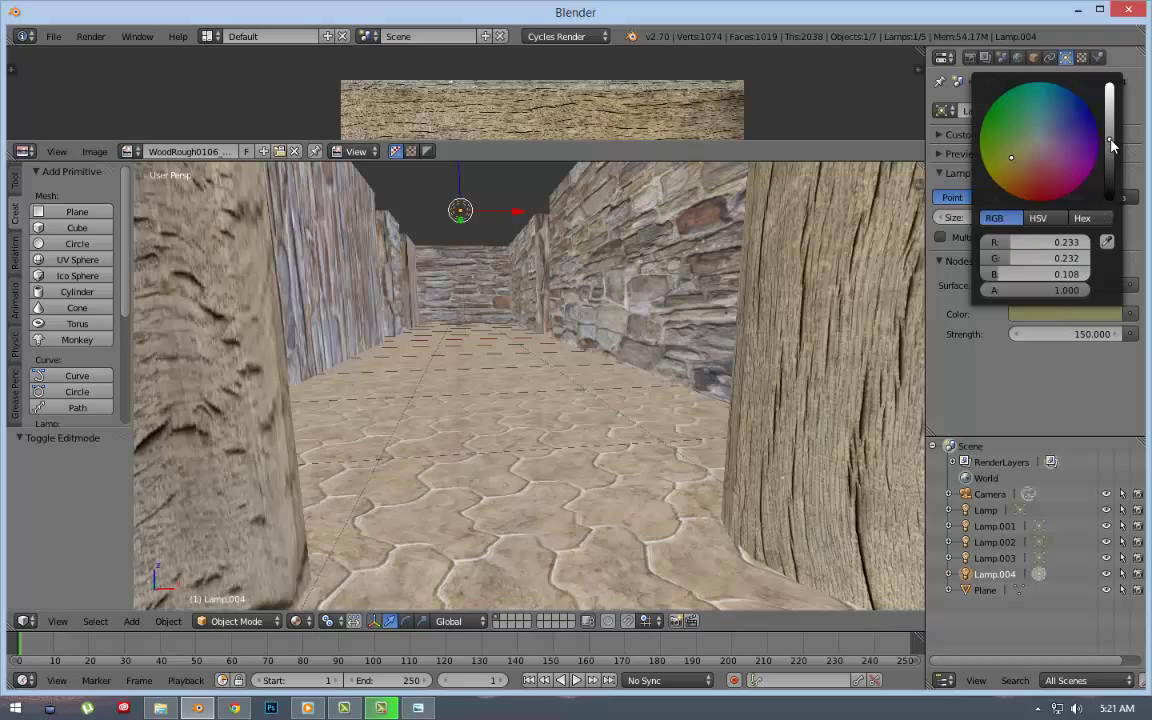
drag(1110, 100, 1116, 155)
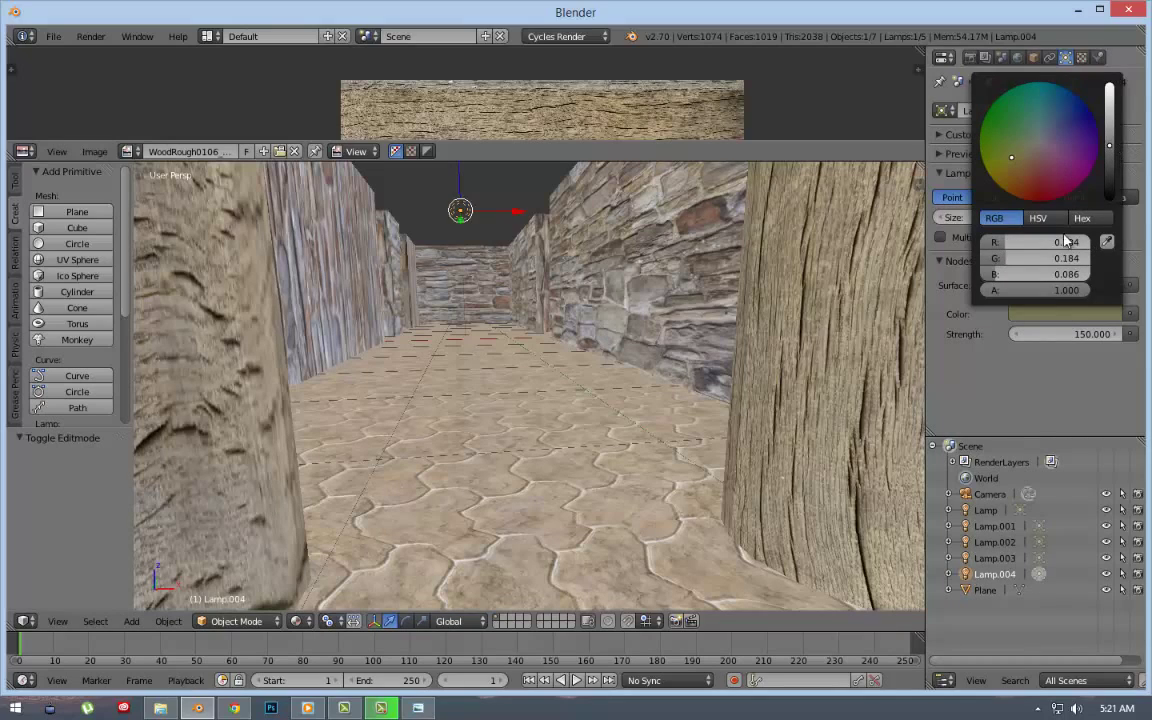
Select the right-room lamp and darken its colour to a warm tan.
middle_drag(652, 300, 720, 430)
click(732, 453)
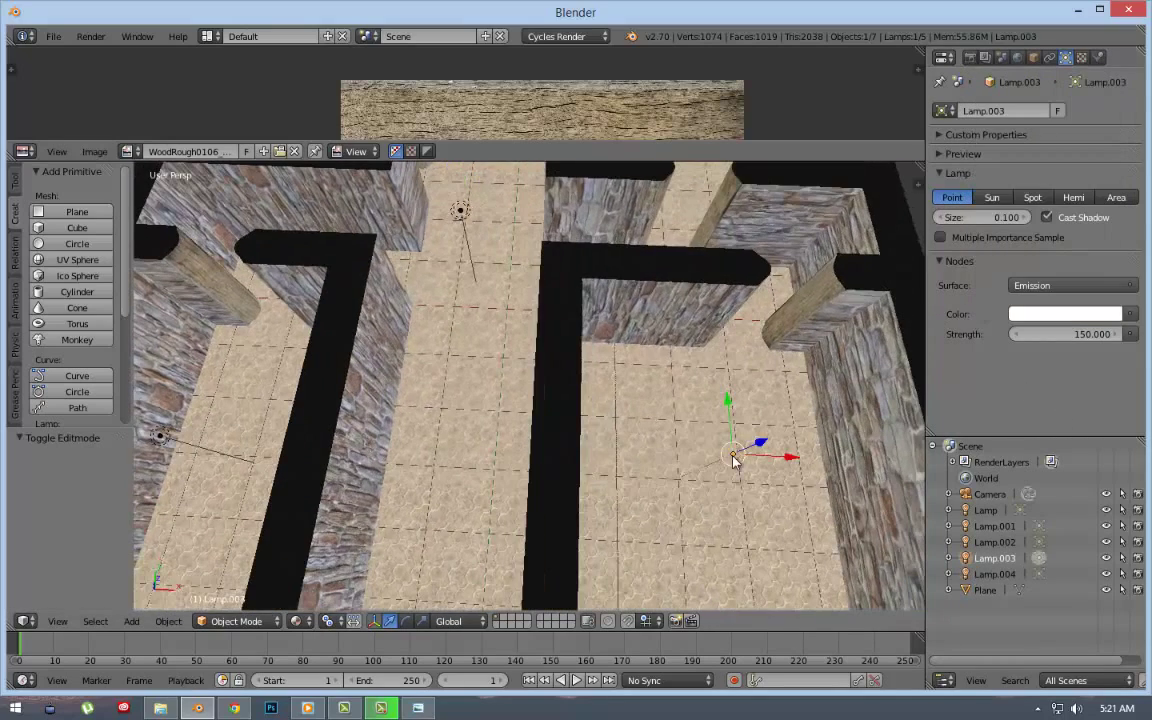
click(1130, 313)
click(1065, 313)
mouse_move(1109, 88)
mouse_down()
mouse_move(1109, 135)
mouse_move(1020, 167)
mouse_up()
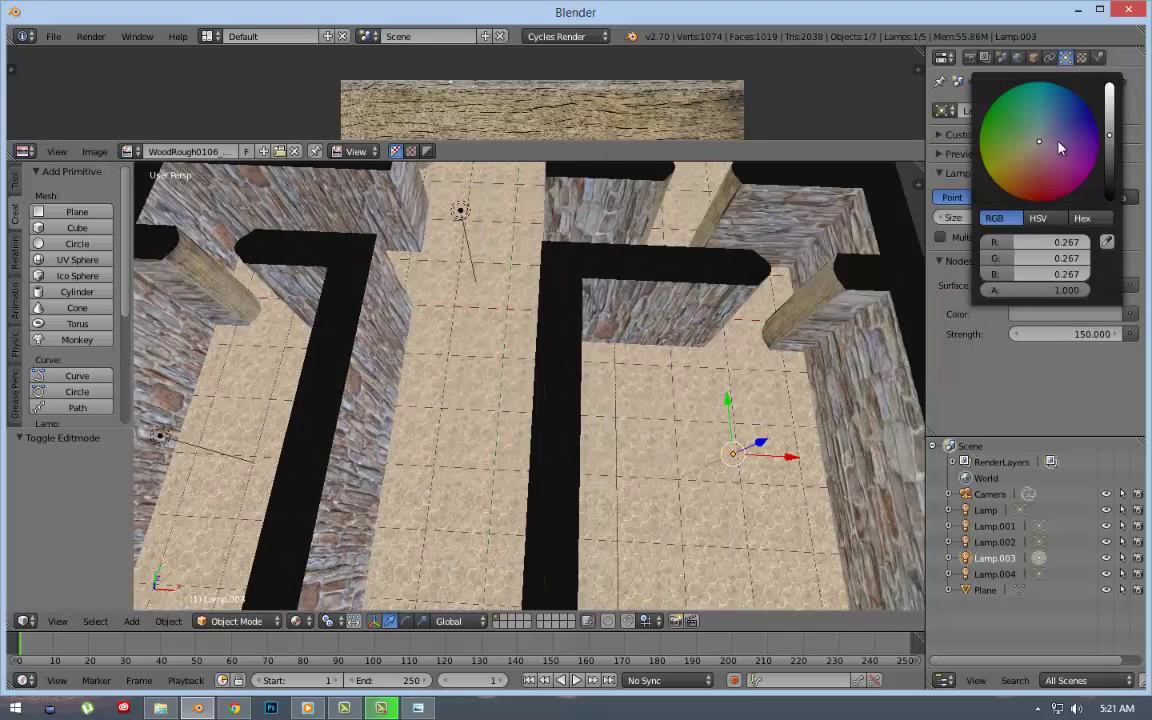
Delete the three old lamps from the scene.
scroll(574, 367, down, 3)
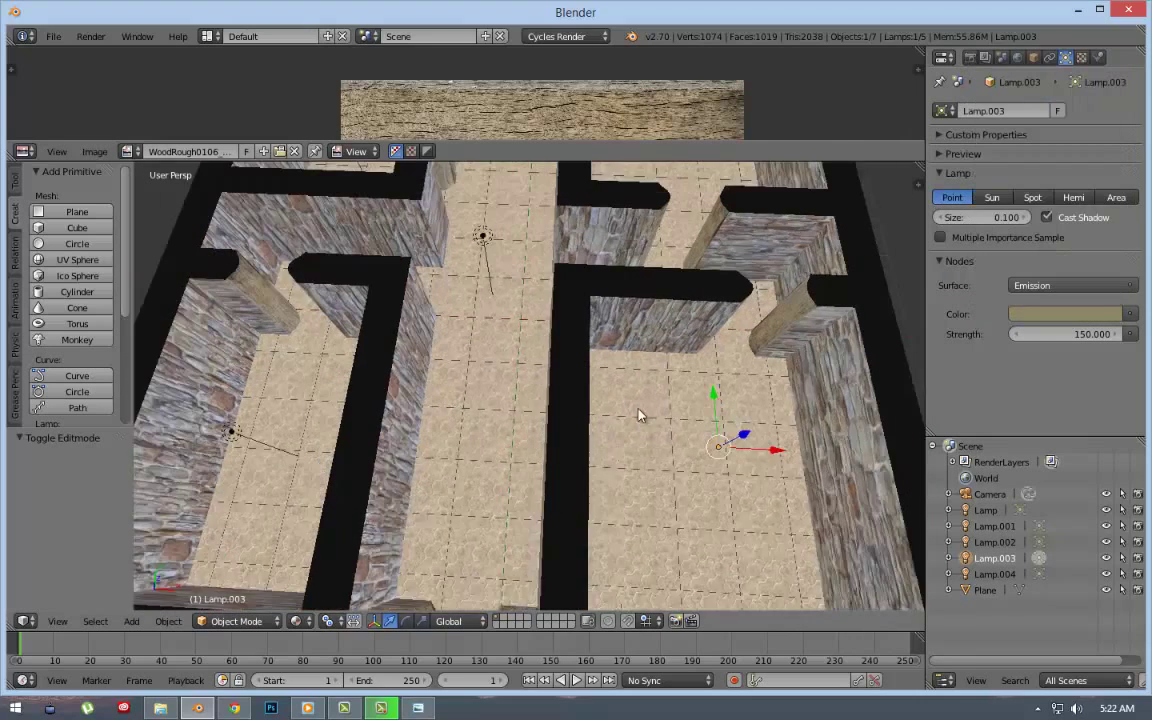
key(x)
click(632, 445)
click(690, 178)
key(x)
click(463, 170)
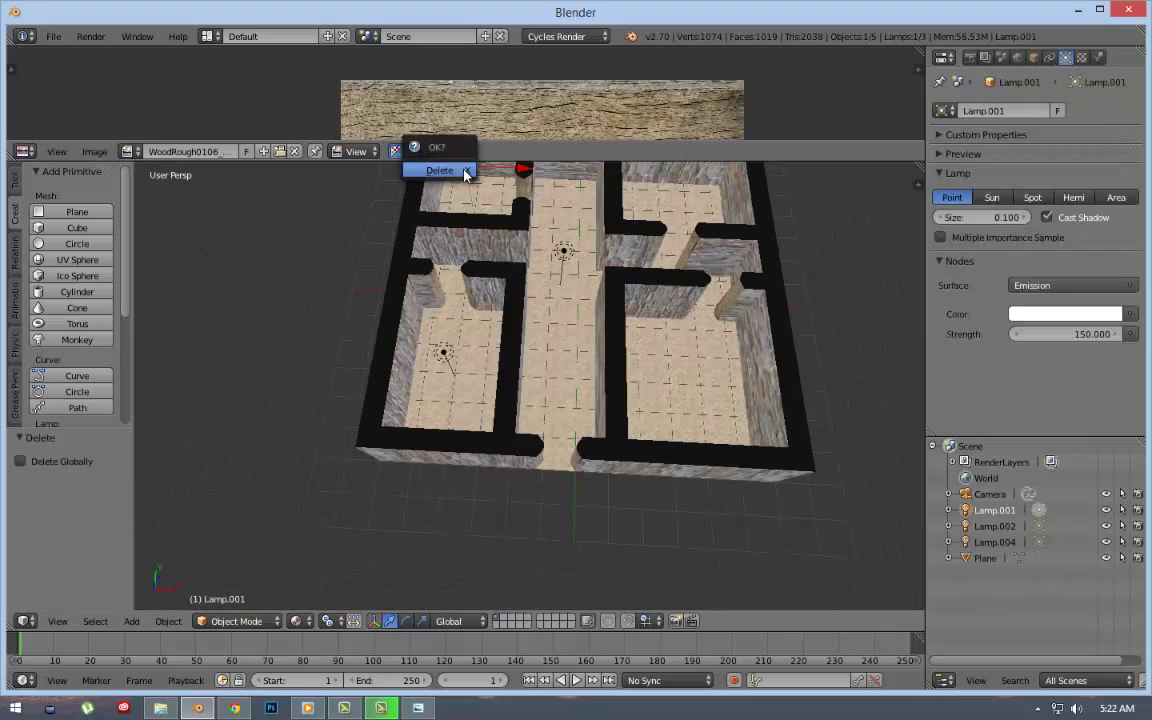
click(443, 352)
key(x)
click(440, 340)
In top view, place warm lamp copies in all four rooms and preview the render in Cycles.
key(KP_7)
scroll(566, 404, down, 3)
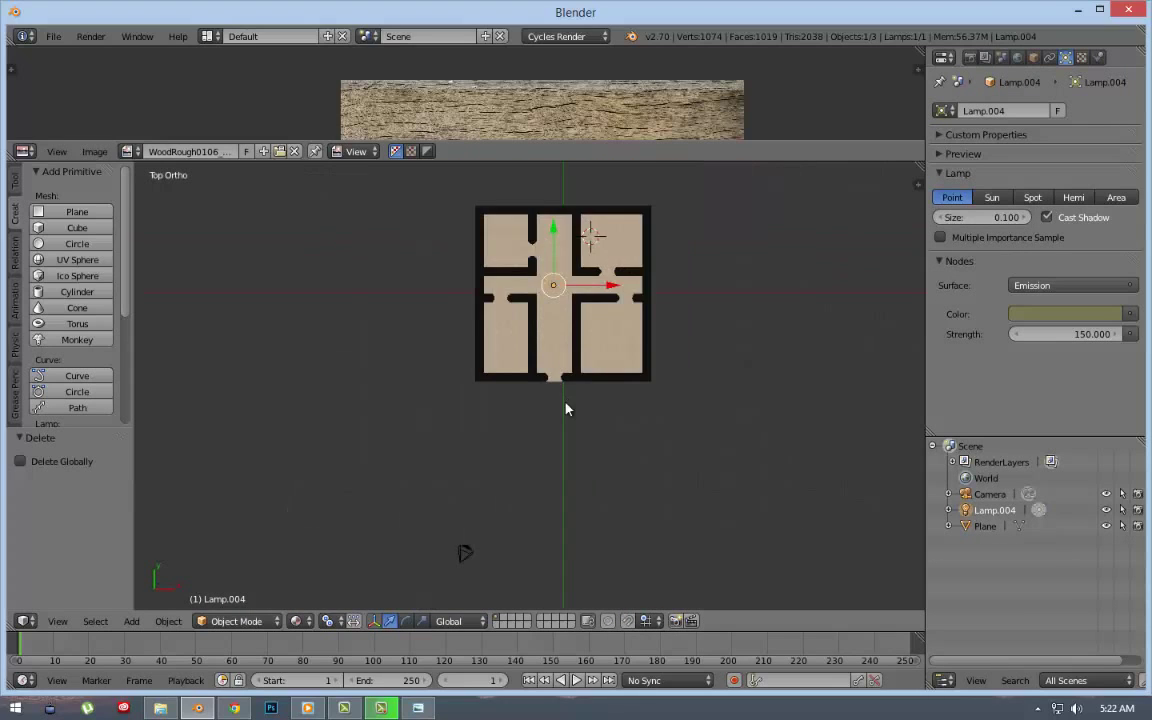
key(g)
click(525, 395)
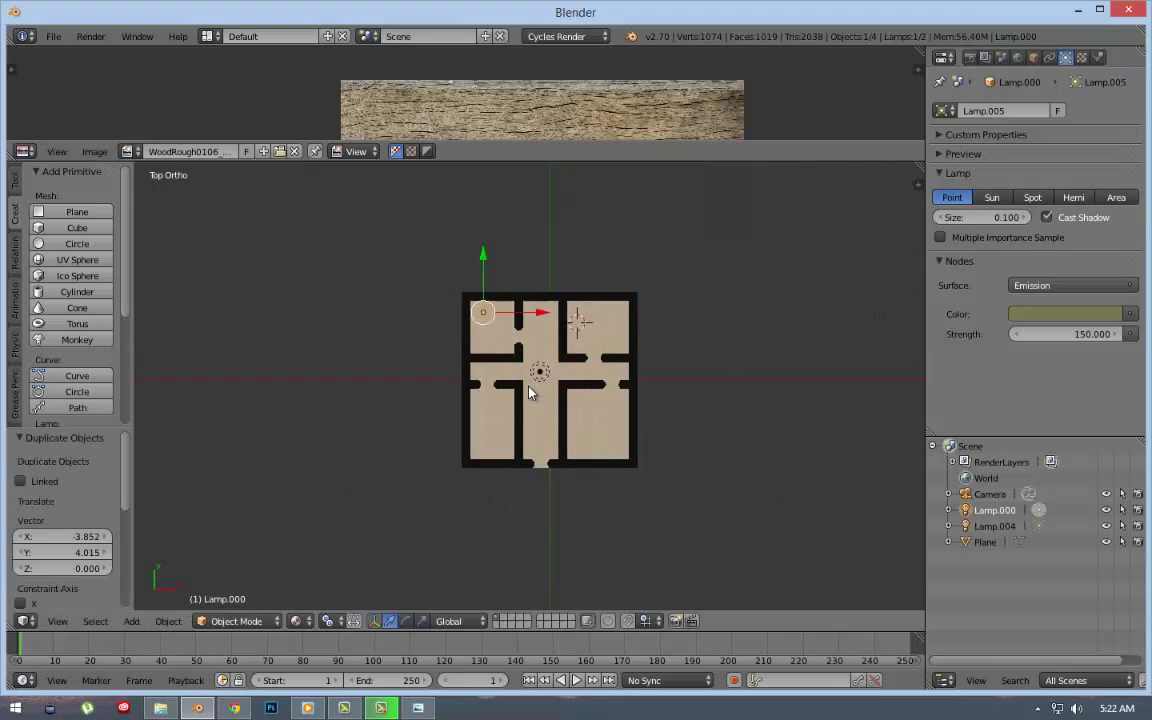
key(shift+d)
click(646, 401)
key(shift+d)
click(610, 522)
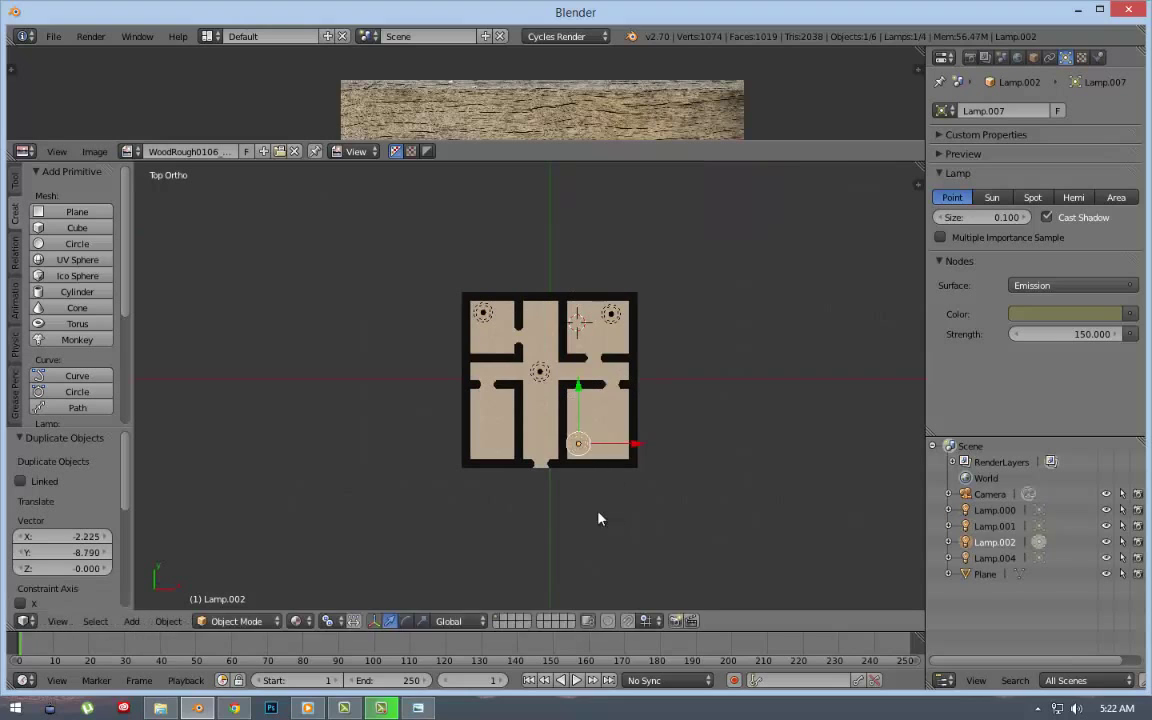
key(shift+d)
click(525, 520)
key(shift+z)
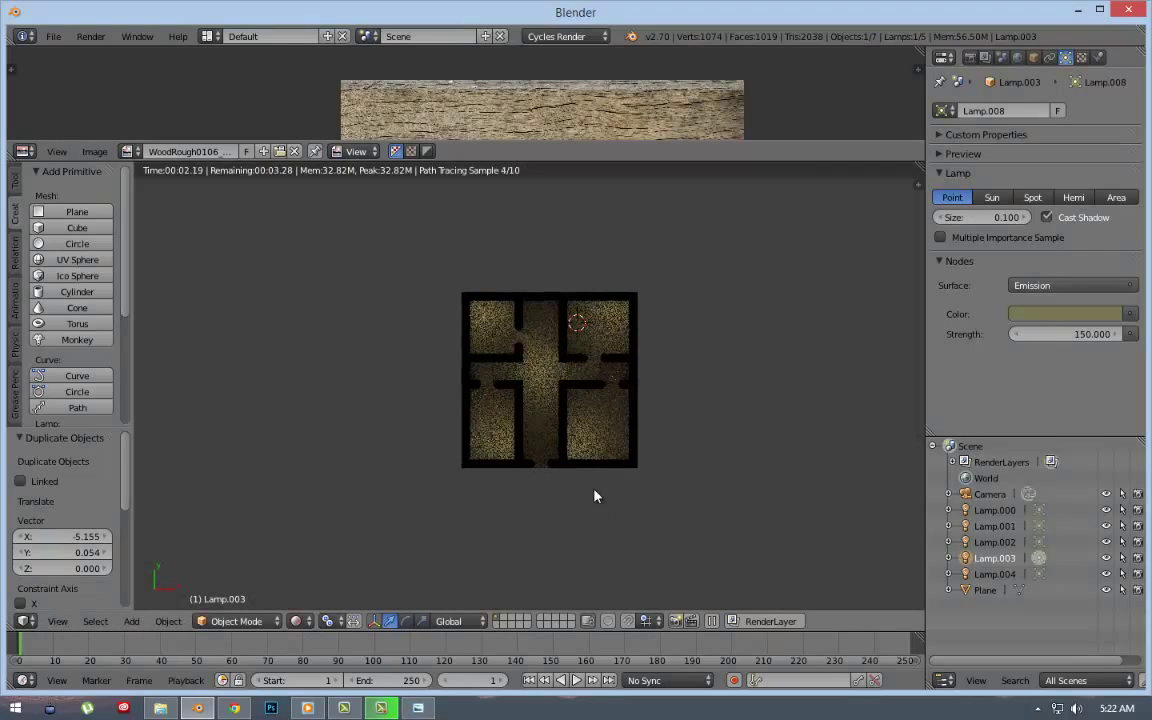
middle_drag(594, 494, 594, 566)
scroll(549, 480, up, 5)
scroll(549, 480, up, 3)
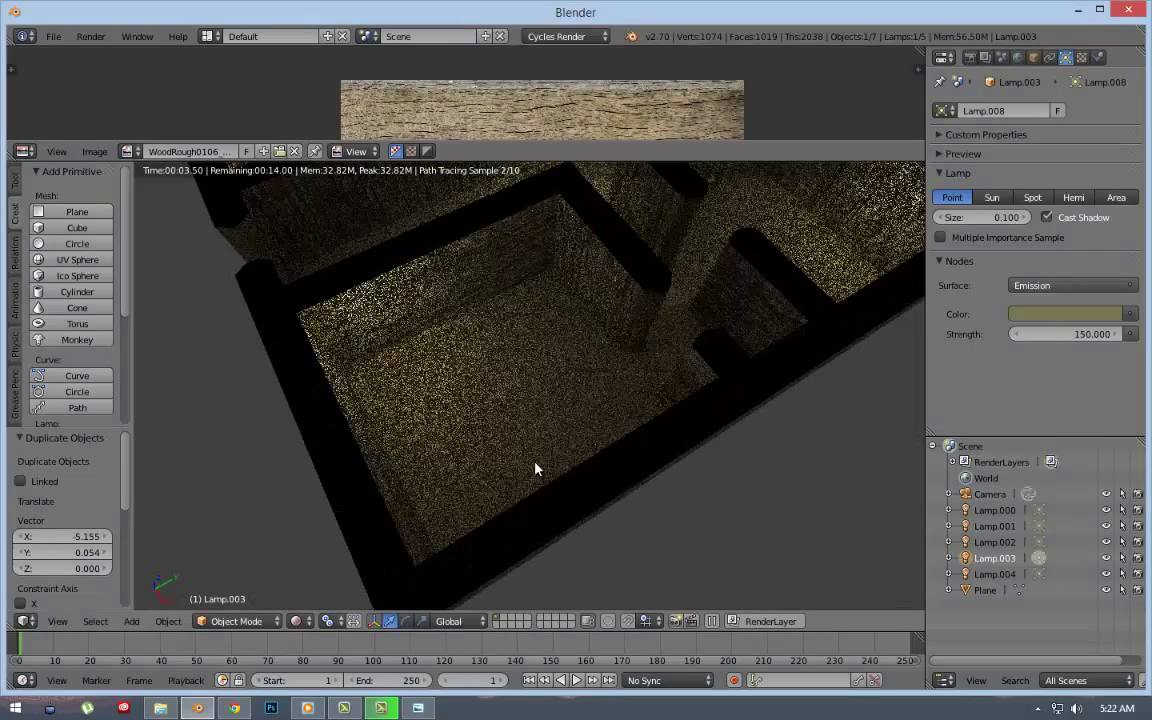
middle_drag(537, 468, 463, 378)
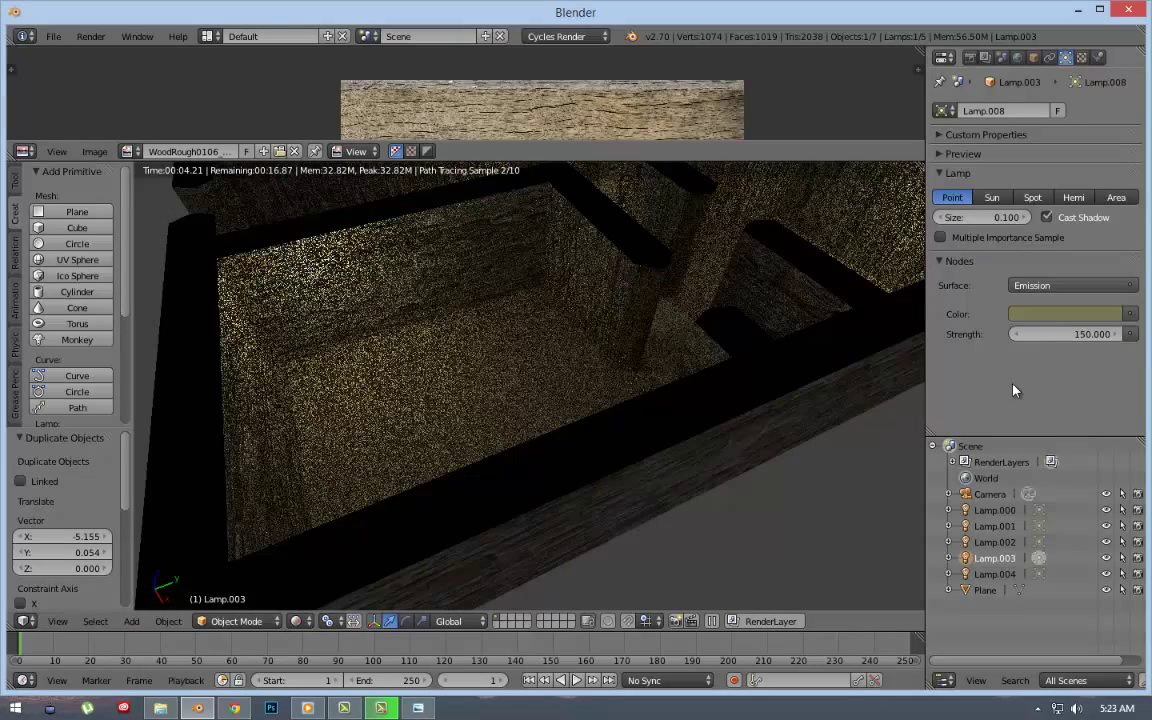
click(22, 151)
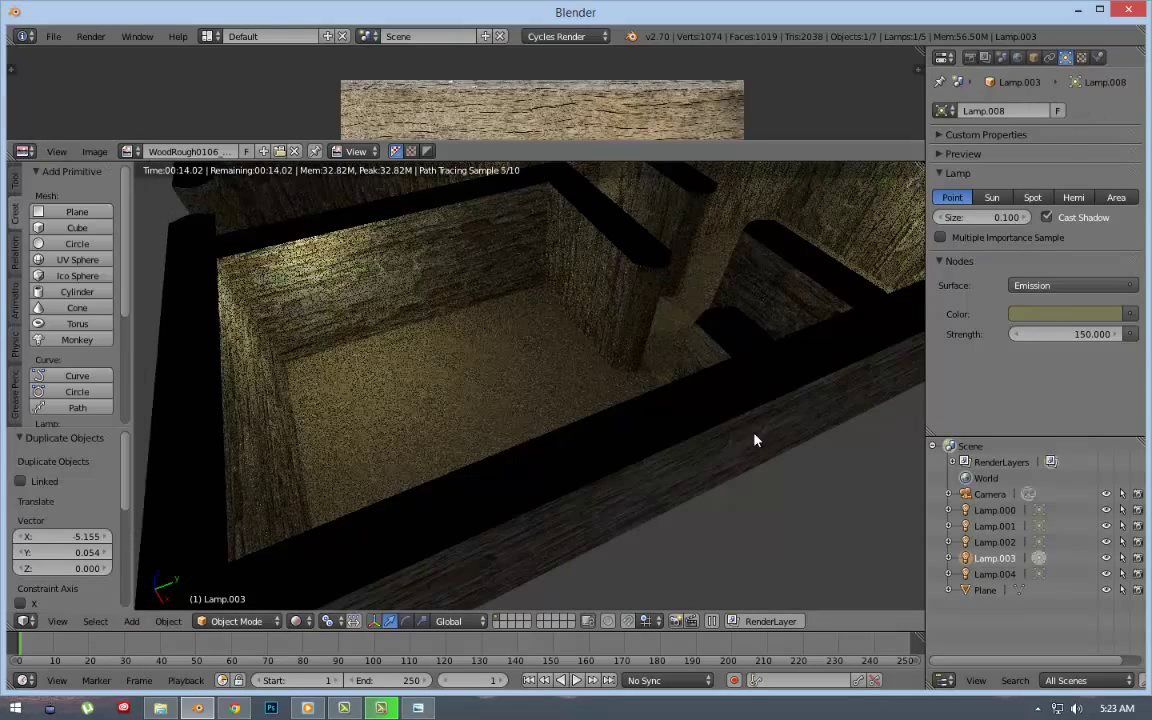
scroll(403, 307, down, 5)
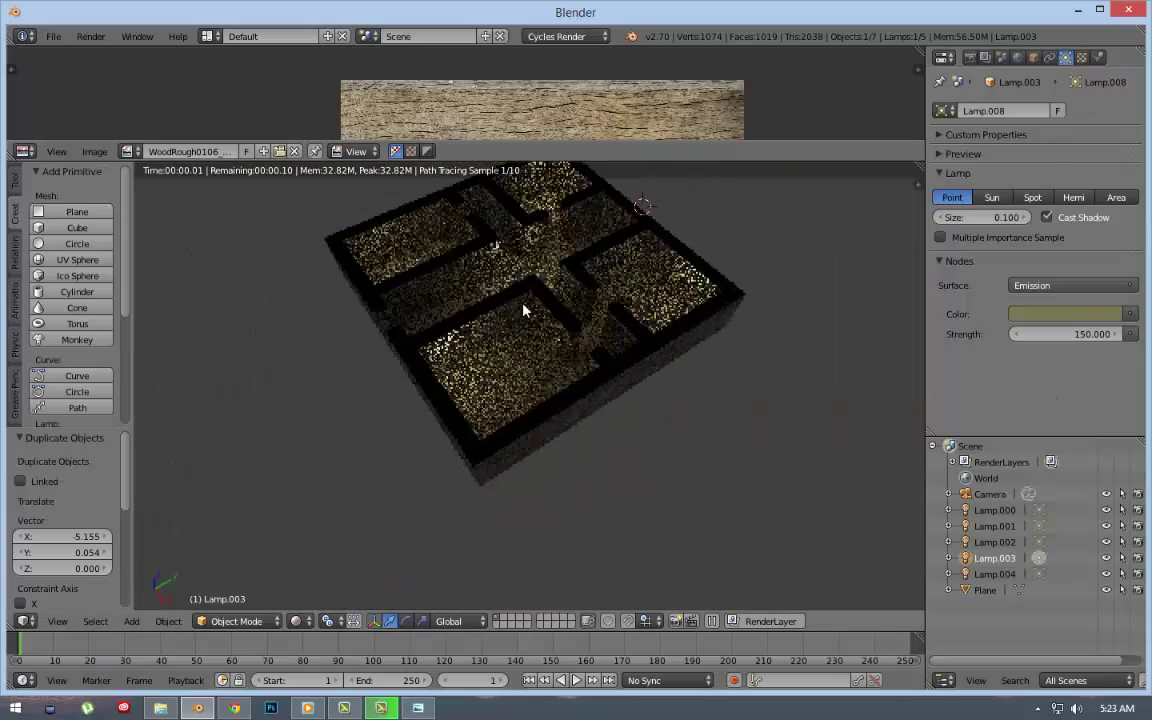